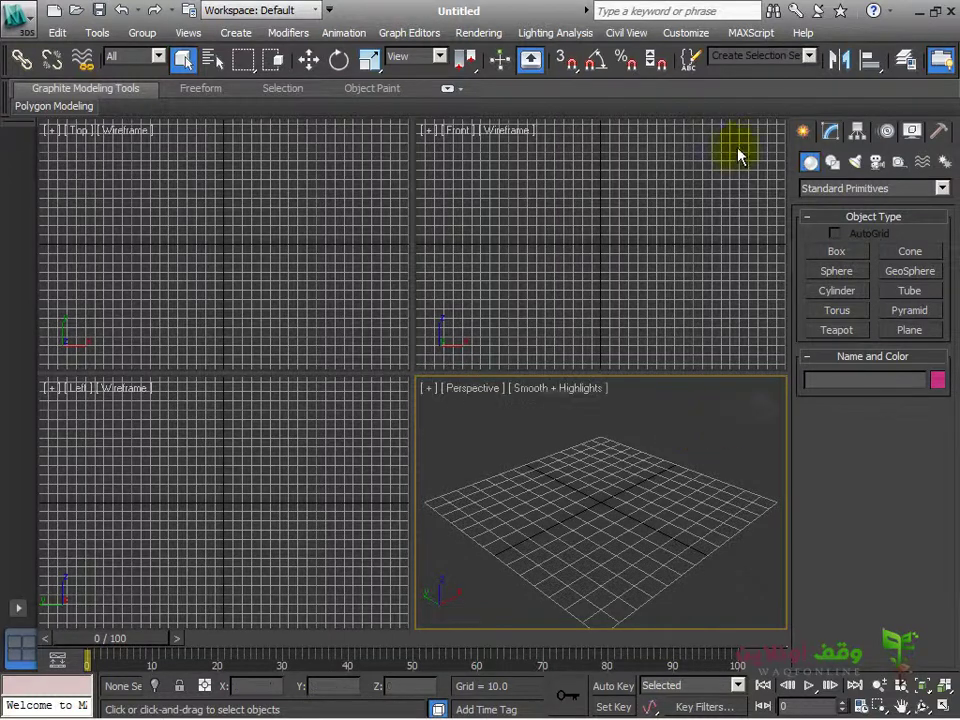
left_click(828, 136)
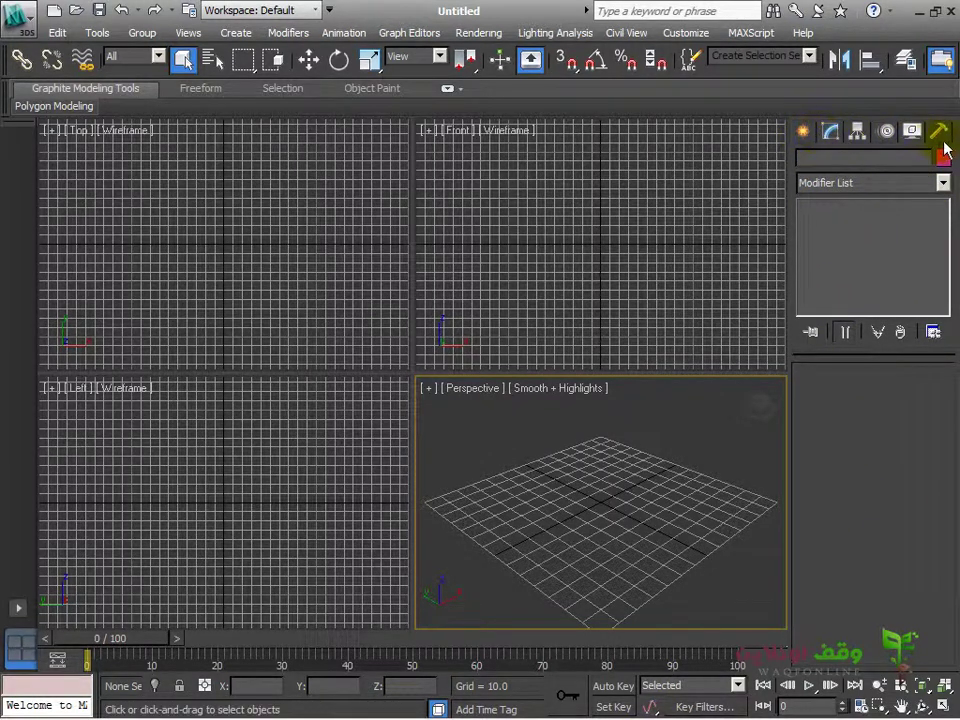
left_click(802, 133)
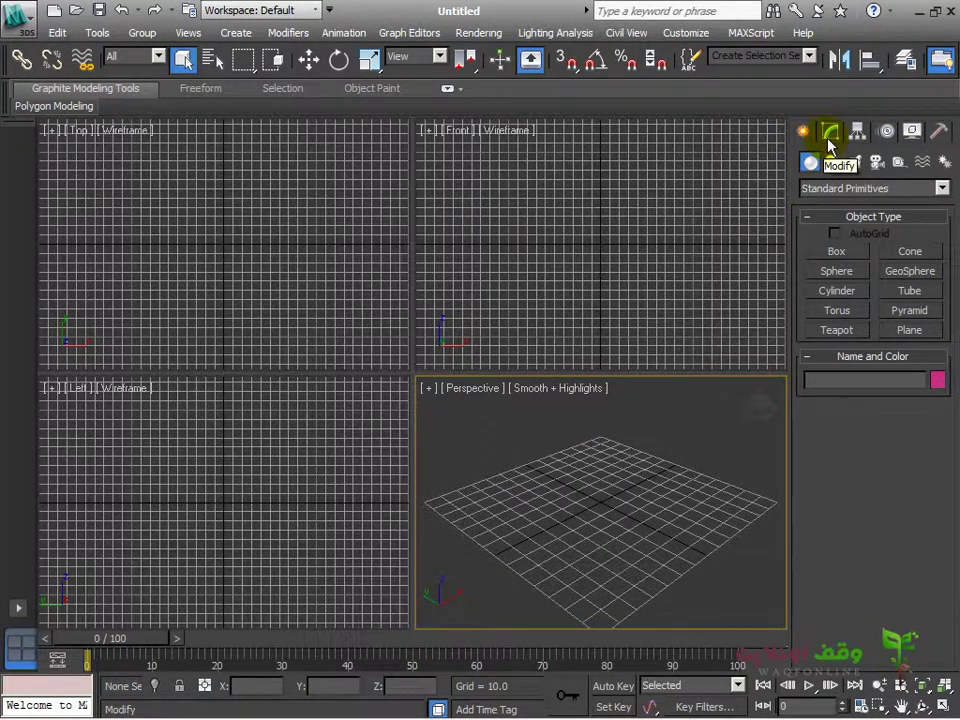
left_click(828, 140)
left_click(808, 136)
left_click(830, 137)
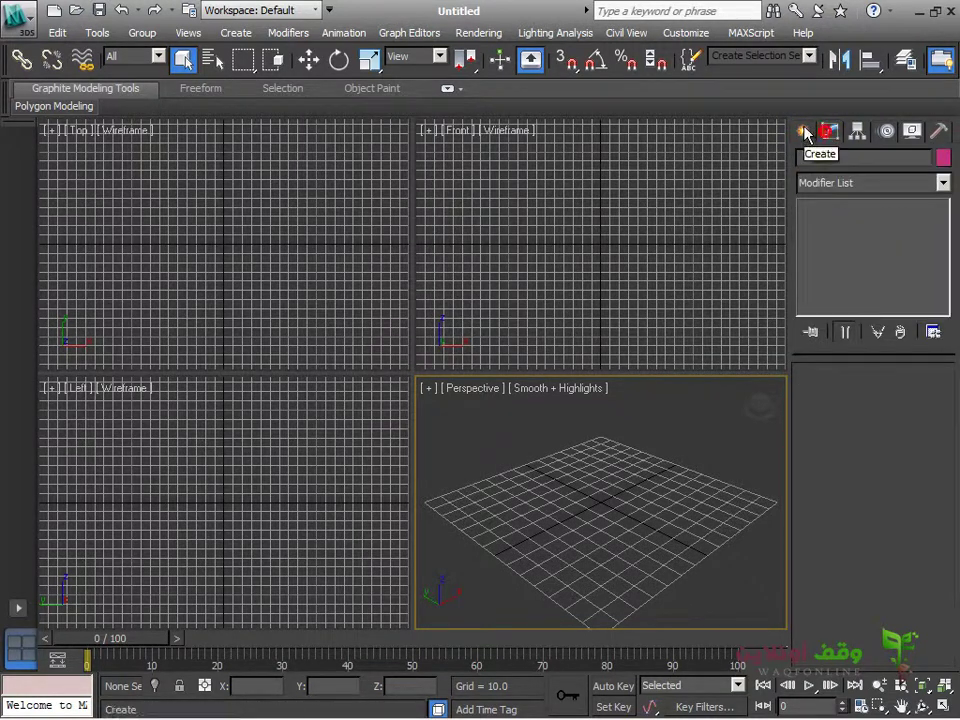
left_click(806, 133)
Activate the Perspective viewport and maximize it to fill the viewport area.
left_click(592, 340)
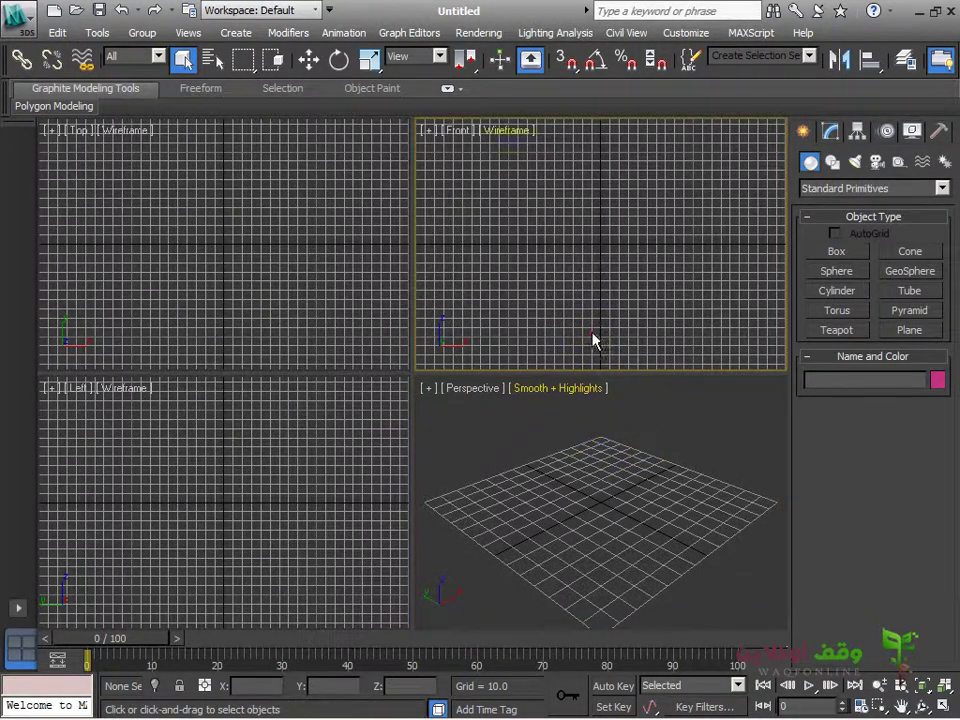
left_click(595, 439)
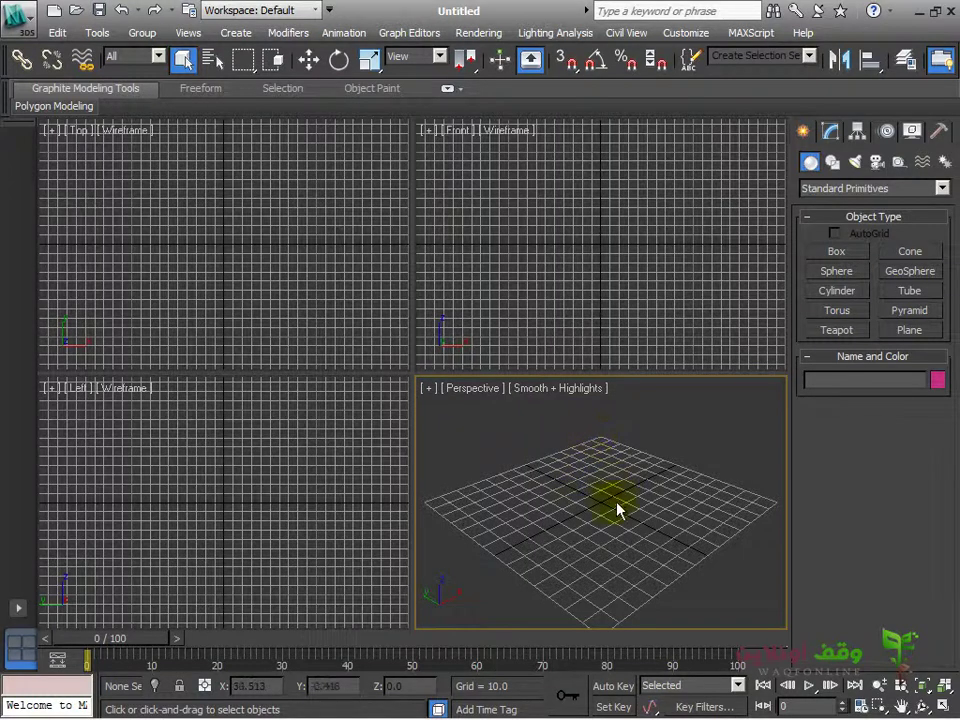
key("alt+w")
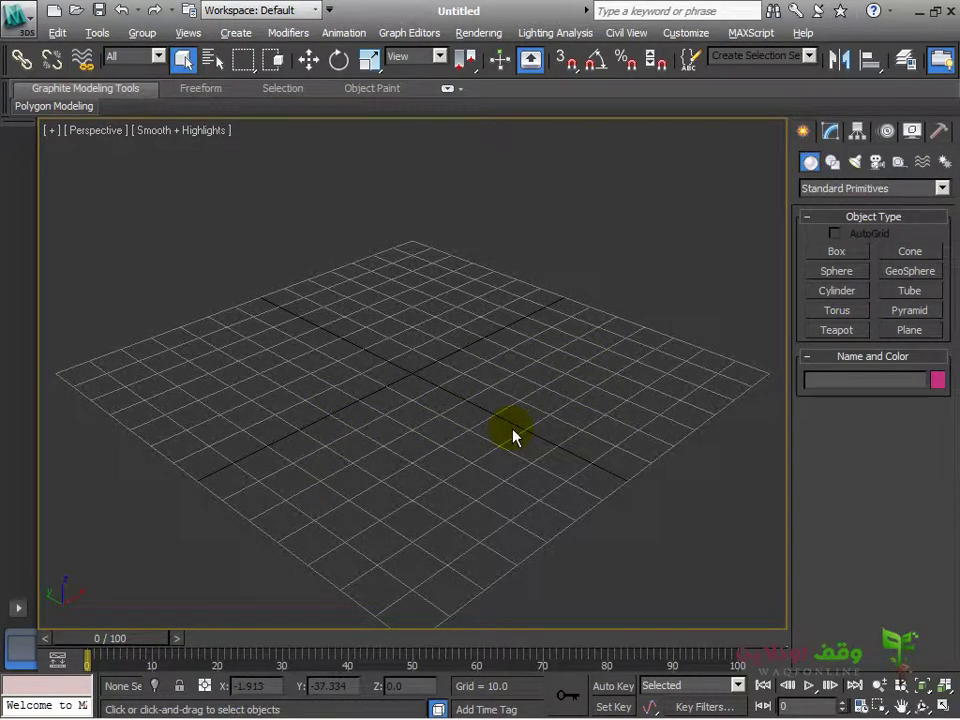
left_click(826, 136)
left_click(803, 132)
left_click(829, 133)
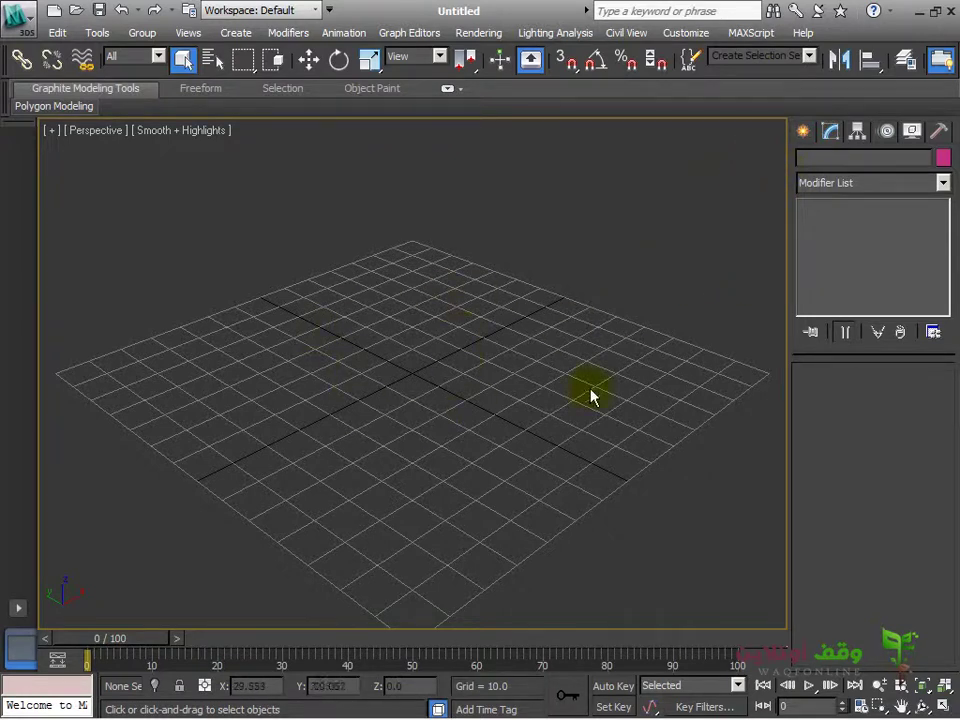
left_click(803, 132)
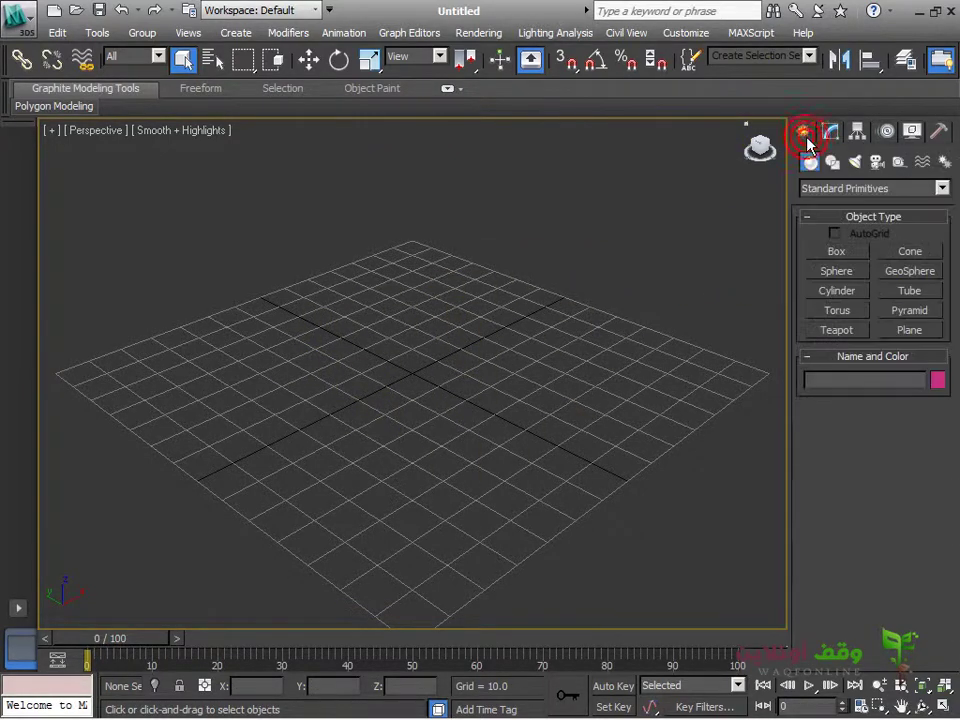
left_click(830, 133)
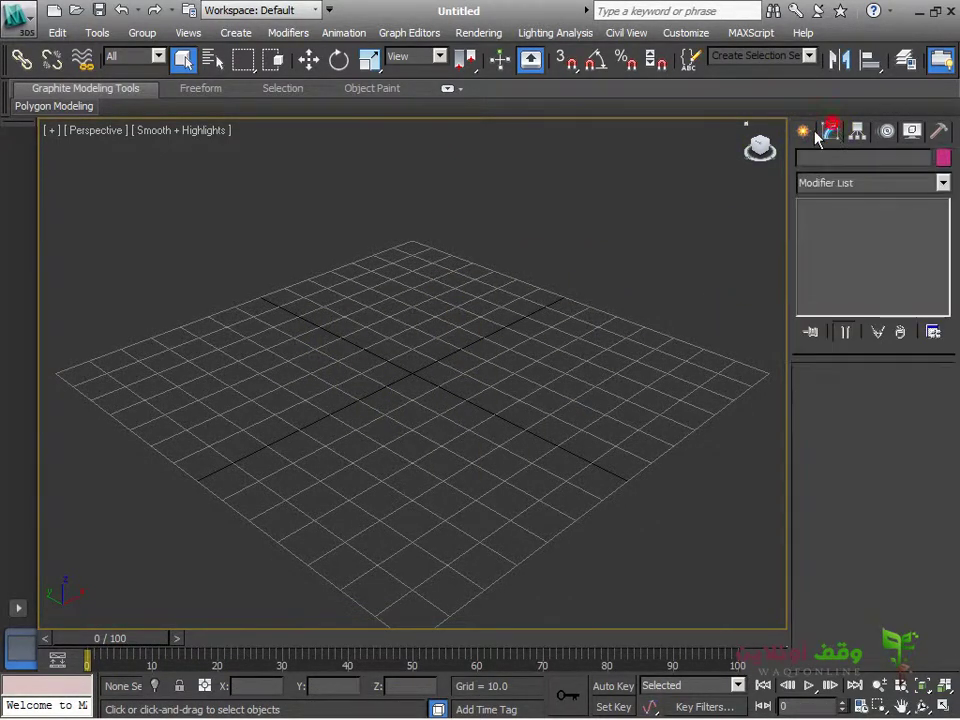
left_click(803, 132)
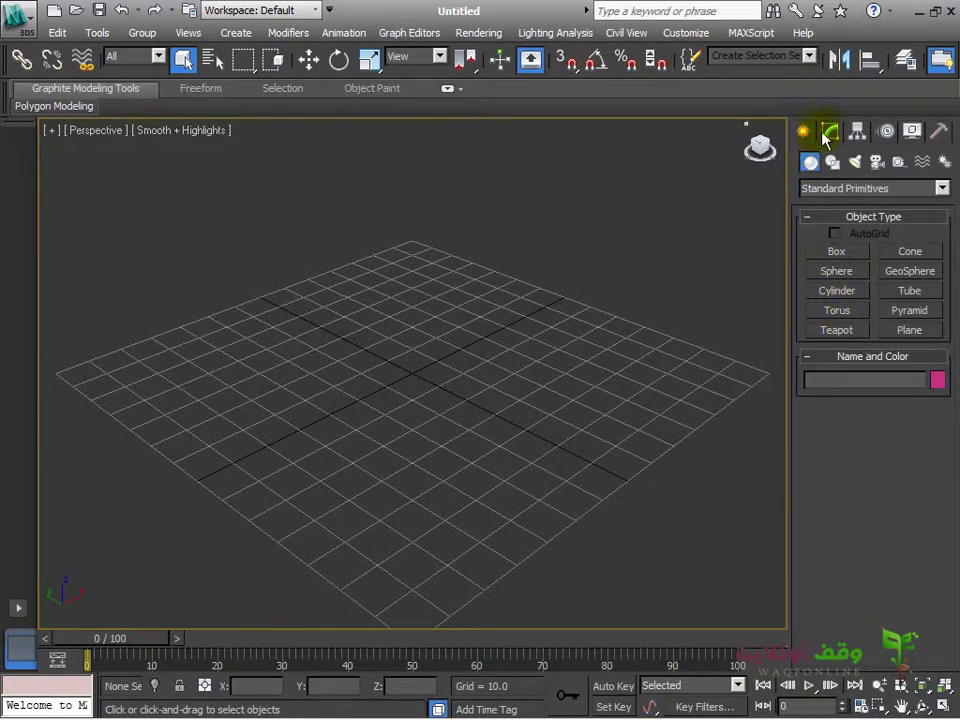
left_click(832, 134)
left_click(804, 132)
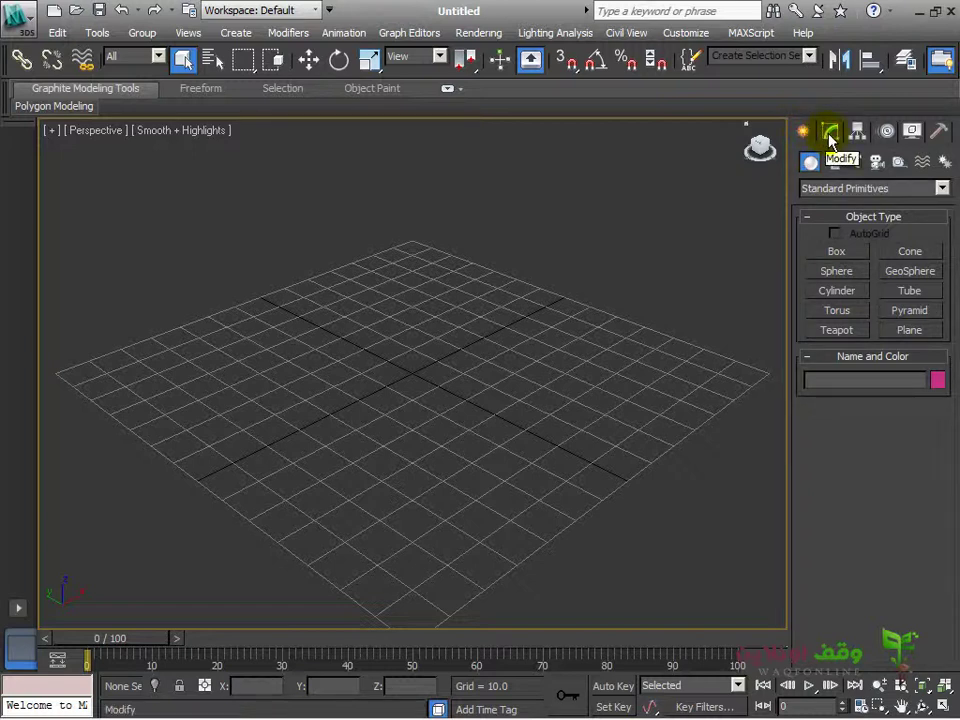
left_click(830, 134)
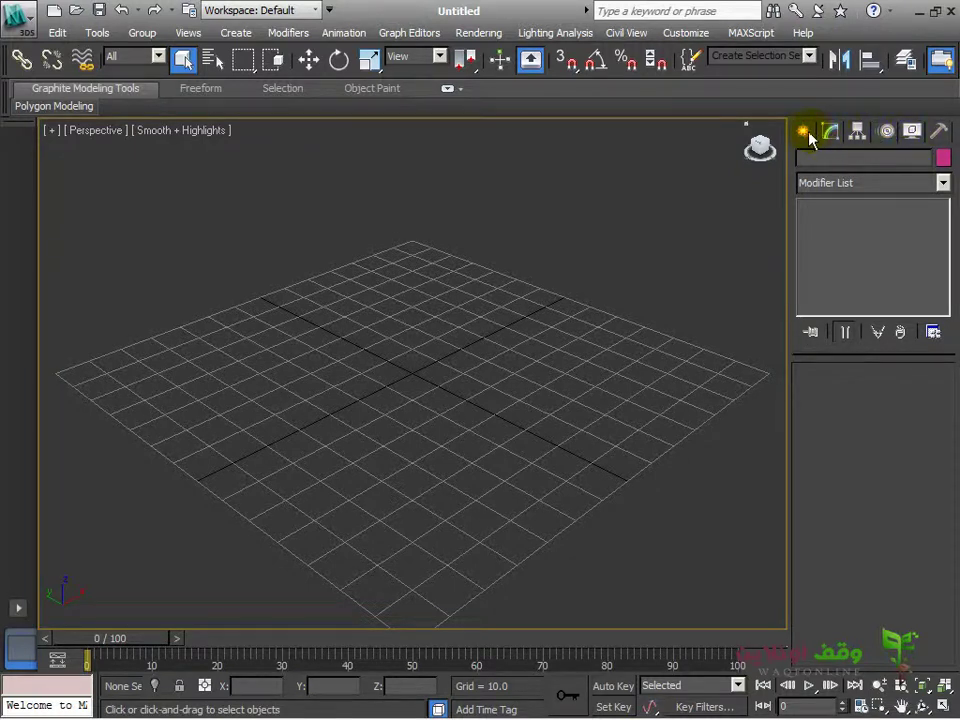
left_click(806, 134)
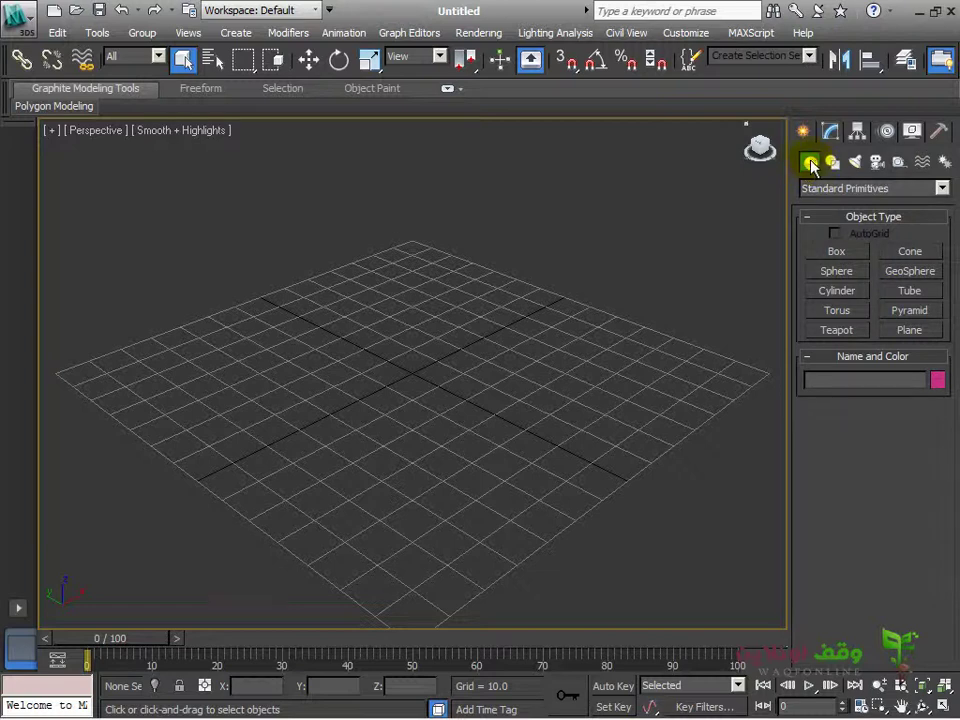
Examine the object types in the Extended Primitives and Compound Objects geometry categories, then return to Standard Primitives.
left_click(942, 190)
left_click(940, 189)
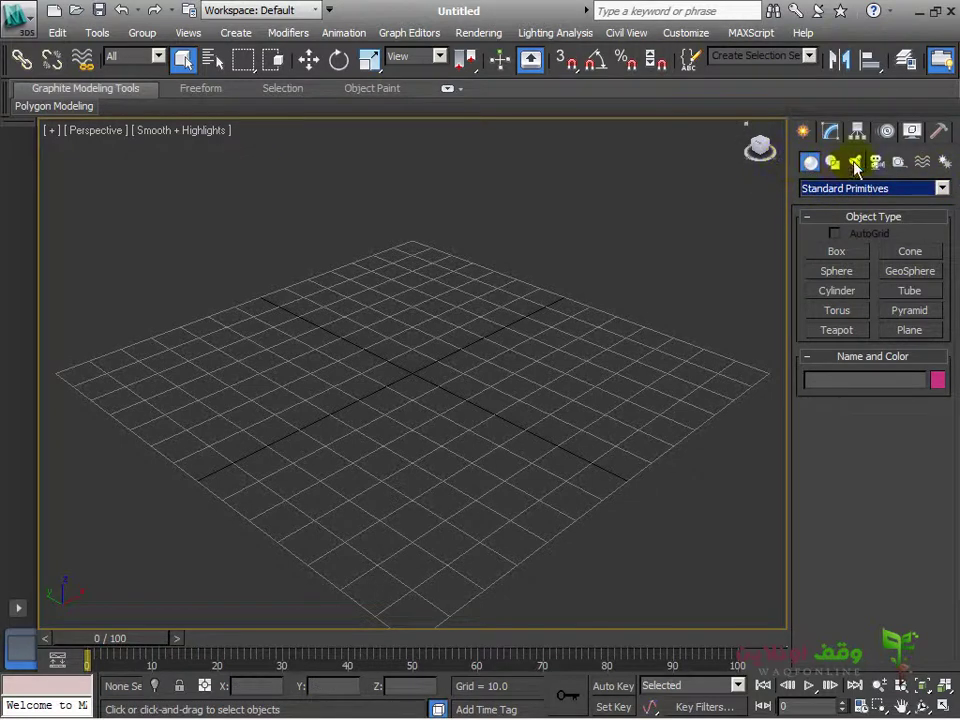
left_click(811, 166)
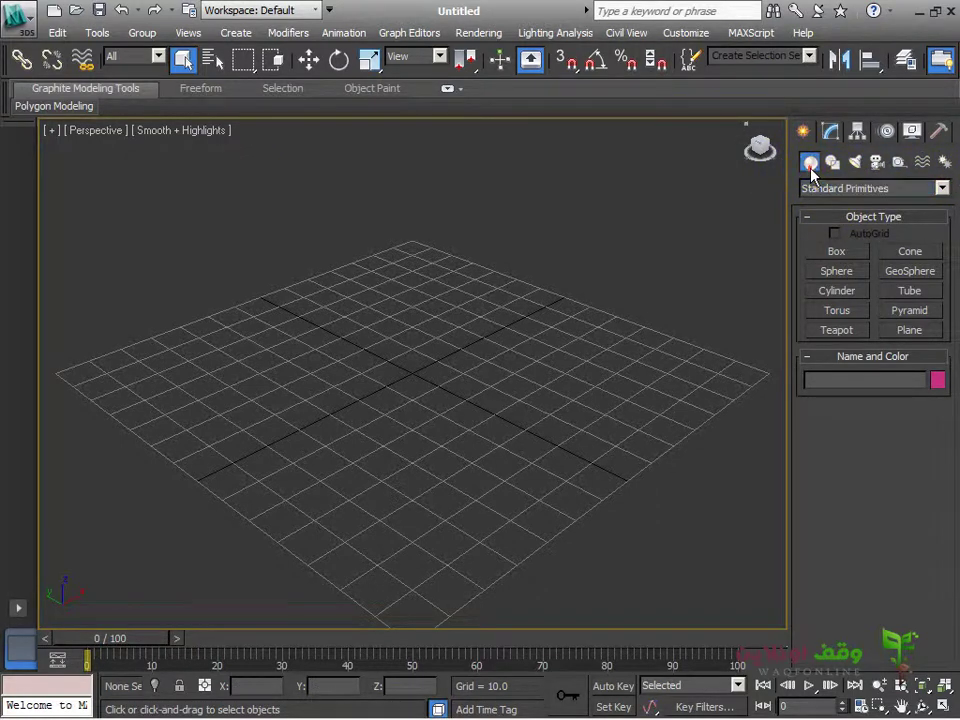
left_click(941, 189)
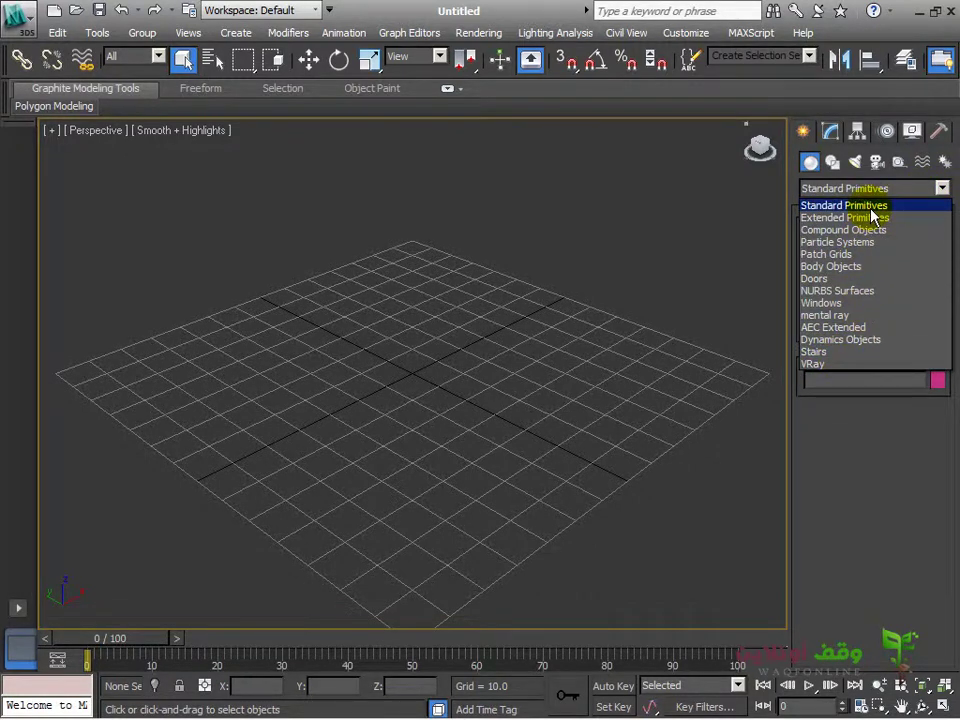
left_click(814, 206)
left_click(816, 189)
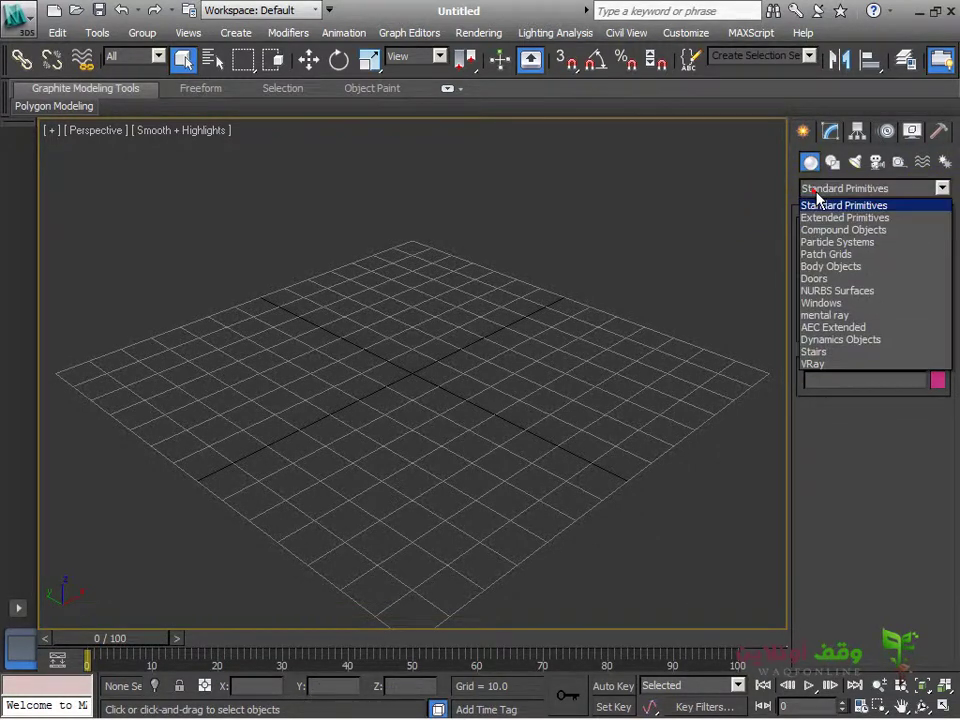
left_click(848, 218)
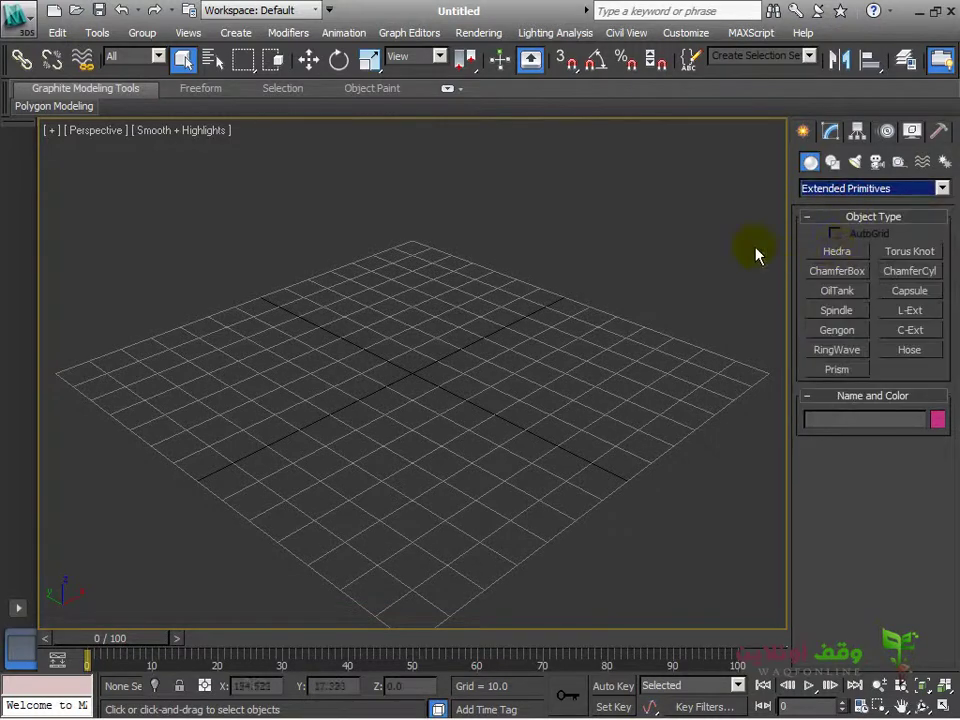
left_click(838, 189)
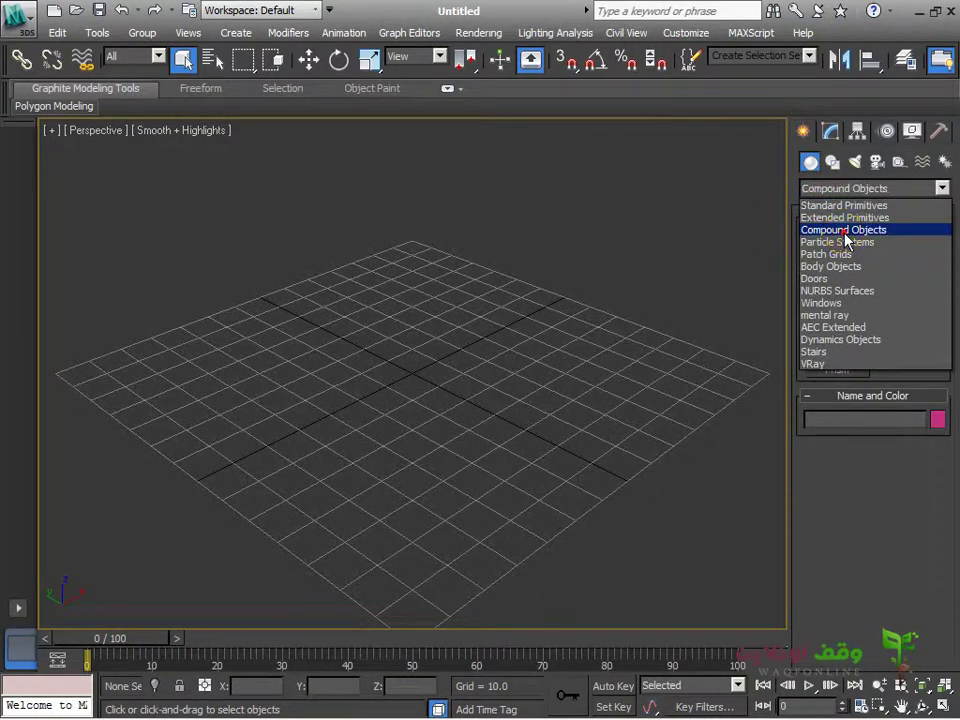
left_click(845, 231)
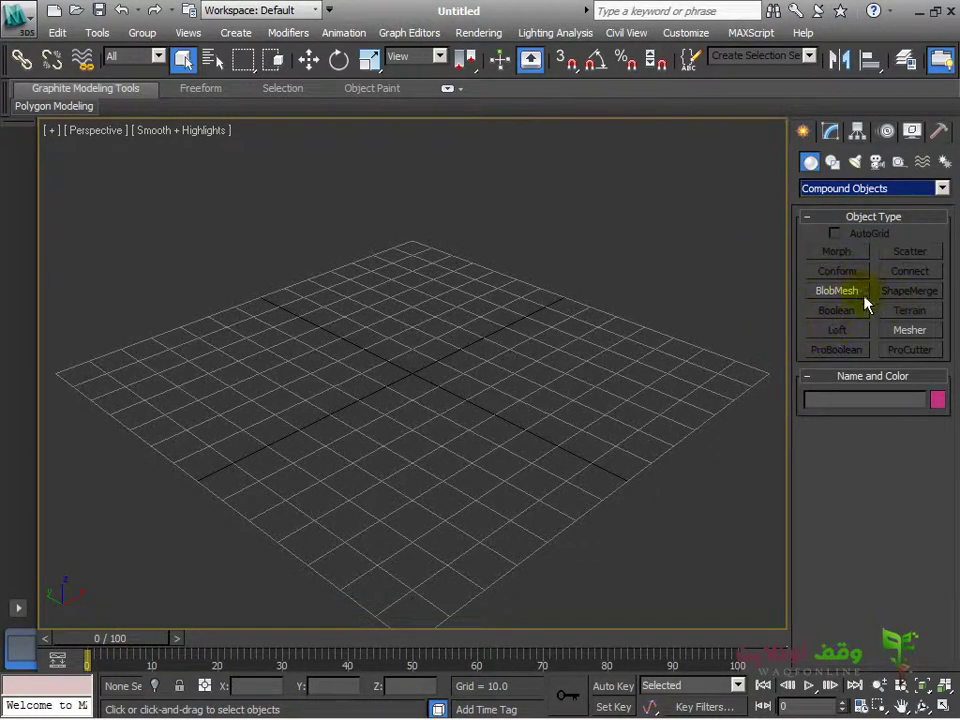
left_click(812, 190)
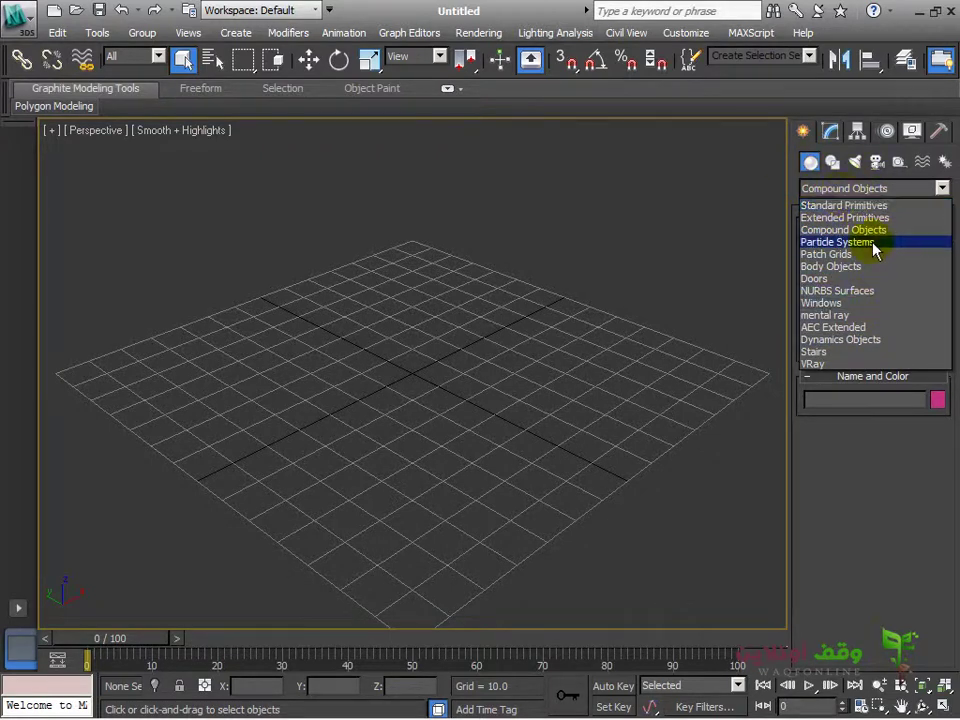
left_click(838, 205)
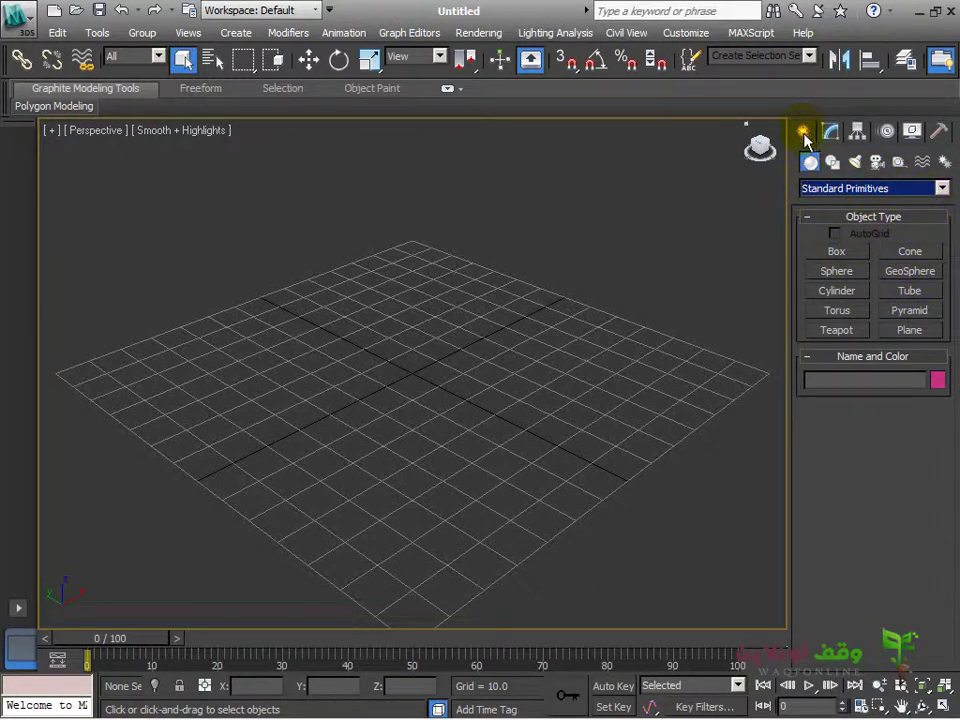
left_click_drag(805, 188, 848, 232)
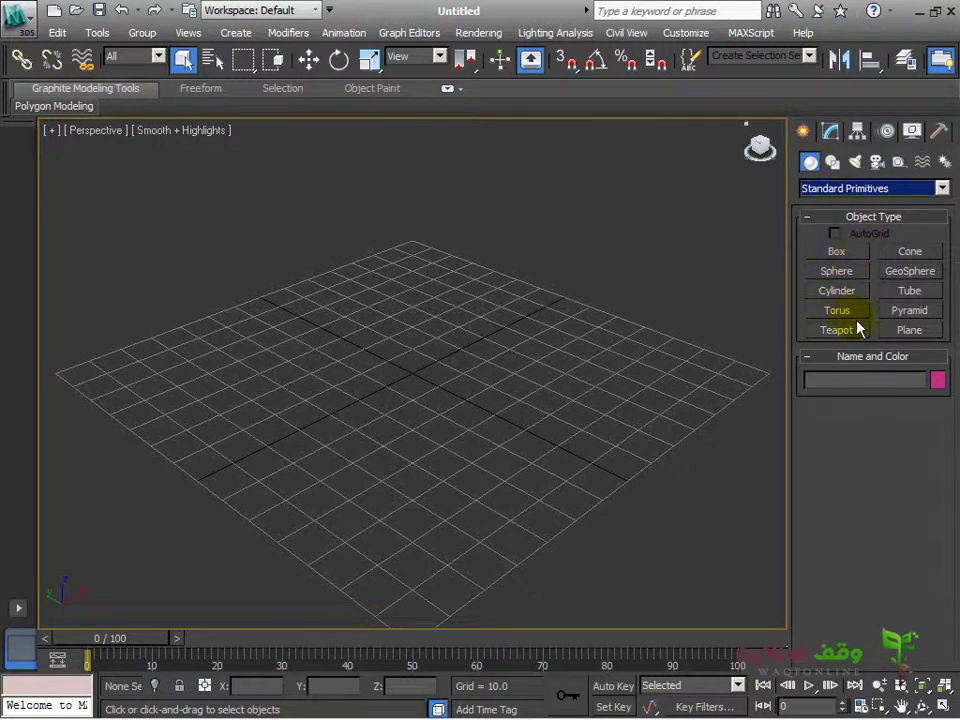
Create a box primitive on the far side of the grid in the Perspective view.
left_click(840, 254)
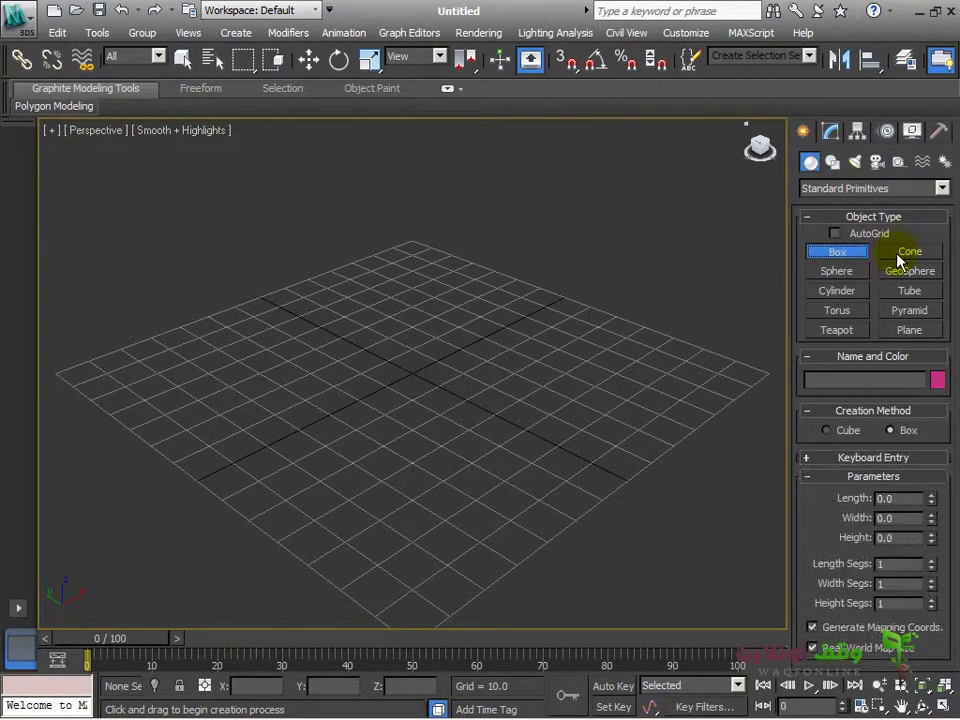
left_click(909, 254)
left_click(848, 254)
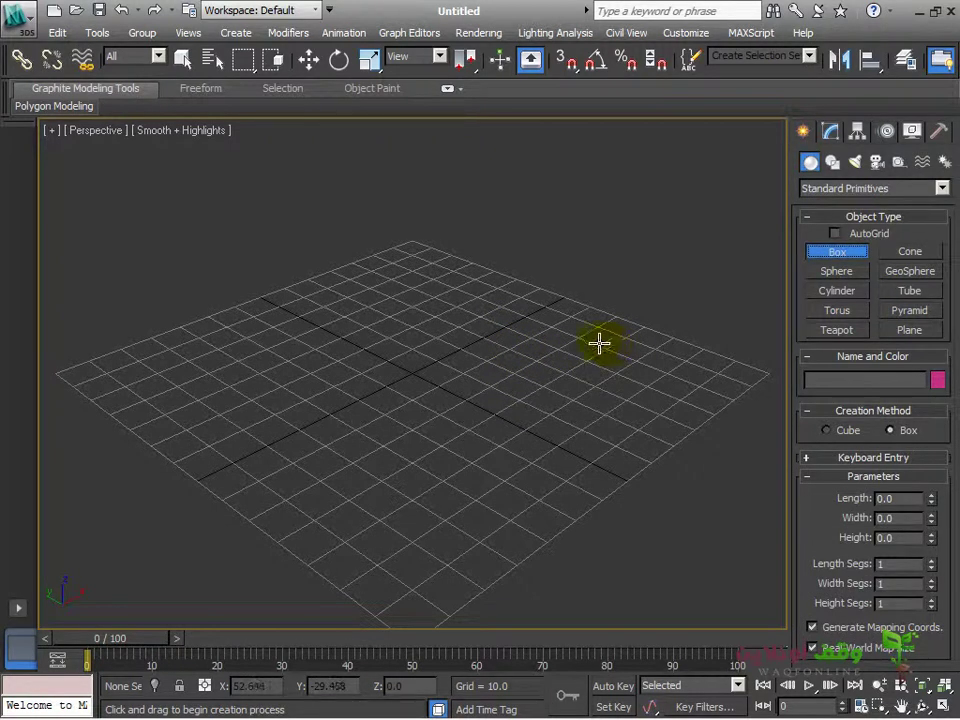
left_click_drag(459, 255, 508, 360)
left_click(521, 285)
Create a sphere with a radius of about 25 beside the box and a geosphere of about 25 radius next to it.
left_click(836, 271)
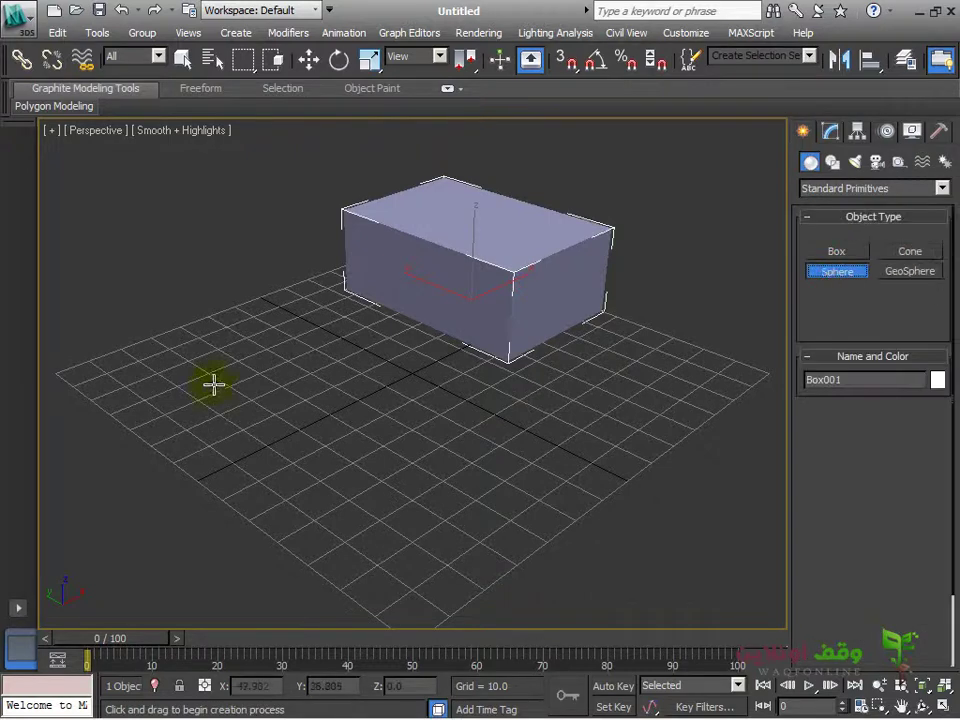
left_click_drag(277, 343, 347, 317)
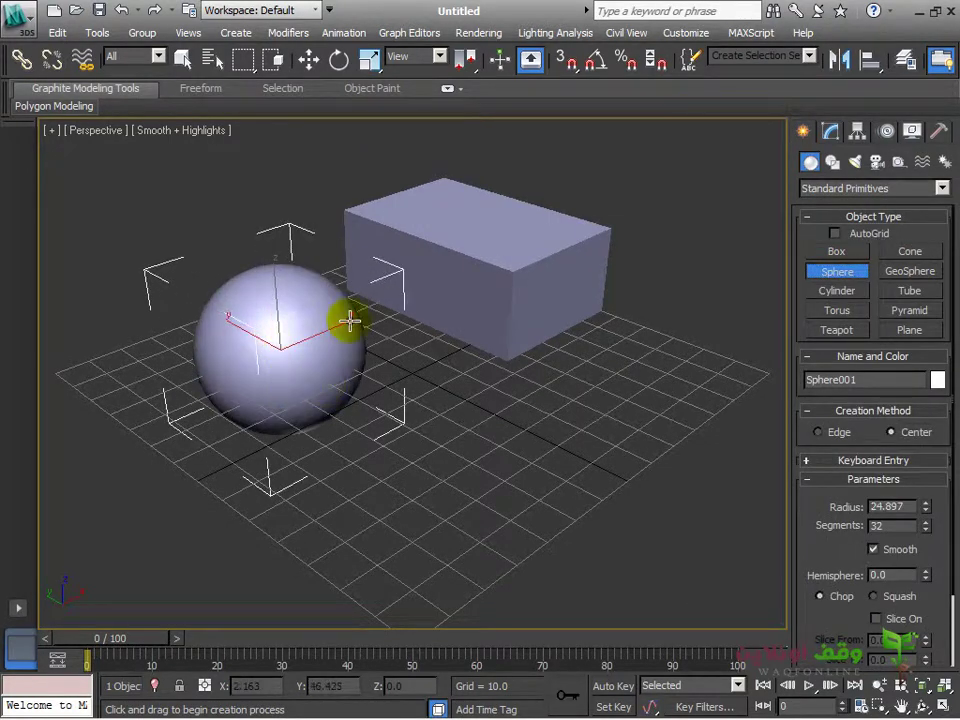
left_click(898, 273)
left_click_drag(92, 432, 144, 480)
scroll(293, 450, "up", 4)
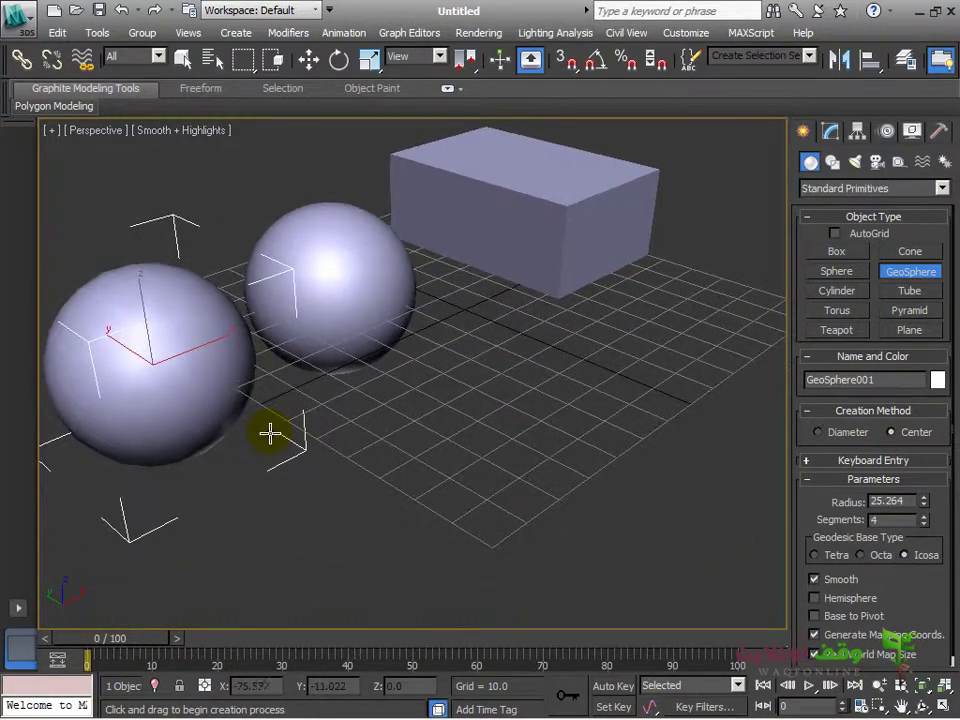
Create a pointed cone beside the box with a base radius of about 27.6 and a height of about 42.
left_click(909, 251)
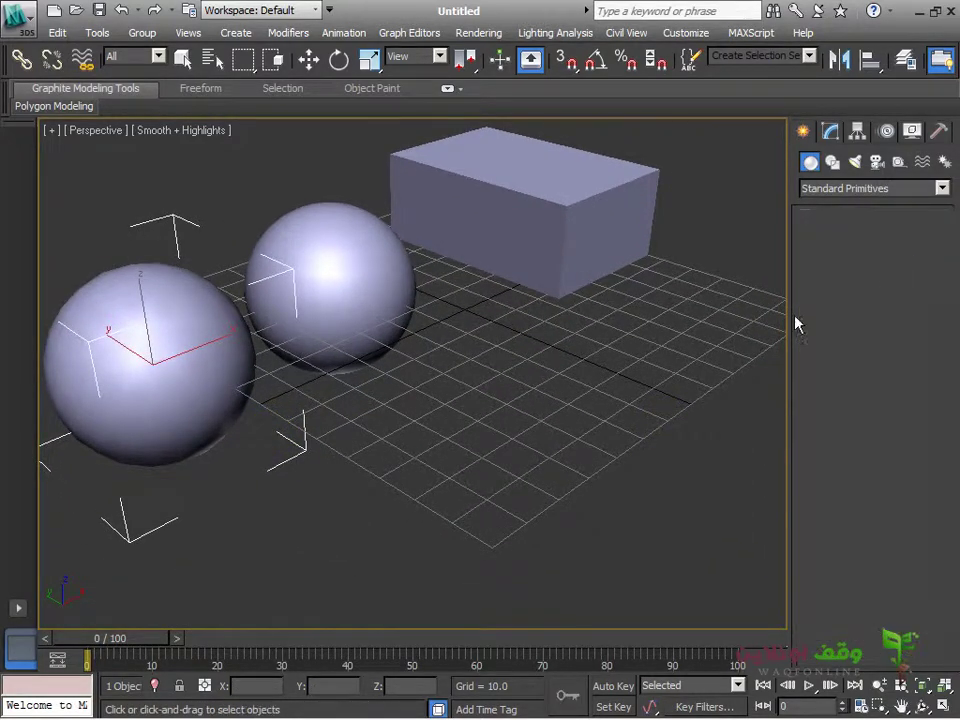
left_click_drag(695, 305, 742, 350)
left_click(731, 186)
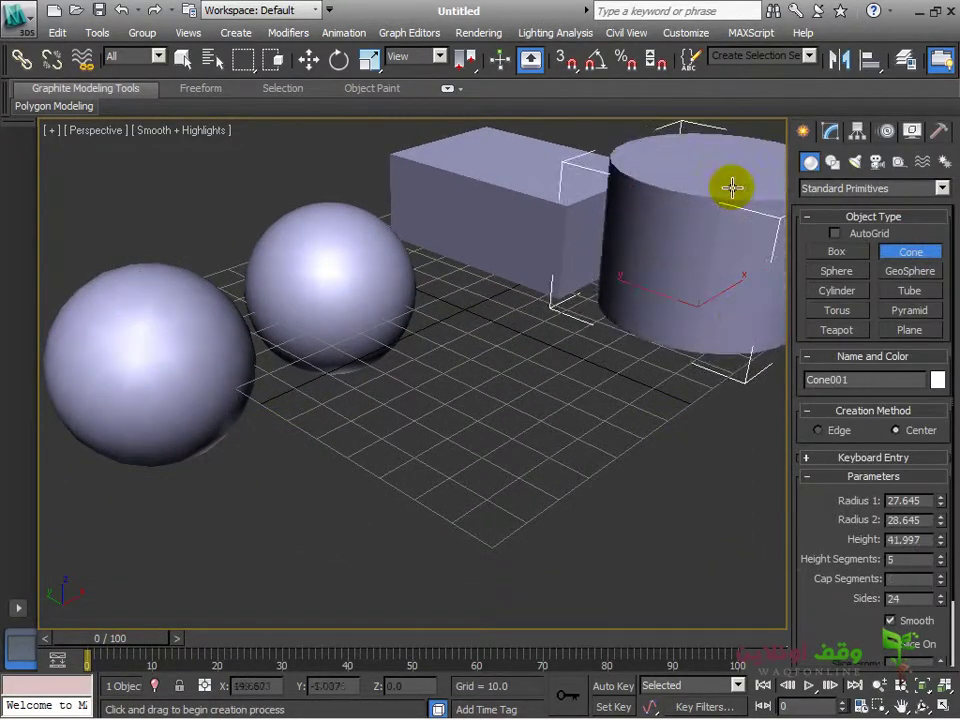
left_click(687, 399)
Create a cylinder in front of the box and cone.
left_click(838, 290)
left_click_drag(579, 418, 662, 466)
left_click(652, 308)
Create a tube in front of the other objects with radii of about 28.6 and 17 and a height of about 23.9.
left_click(909, 290)
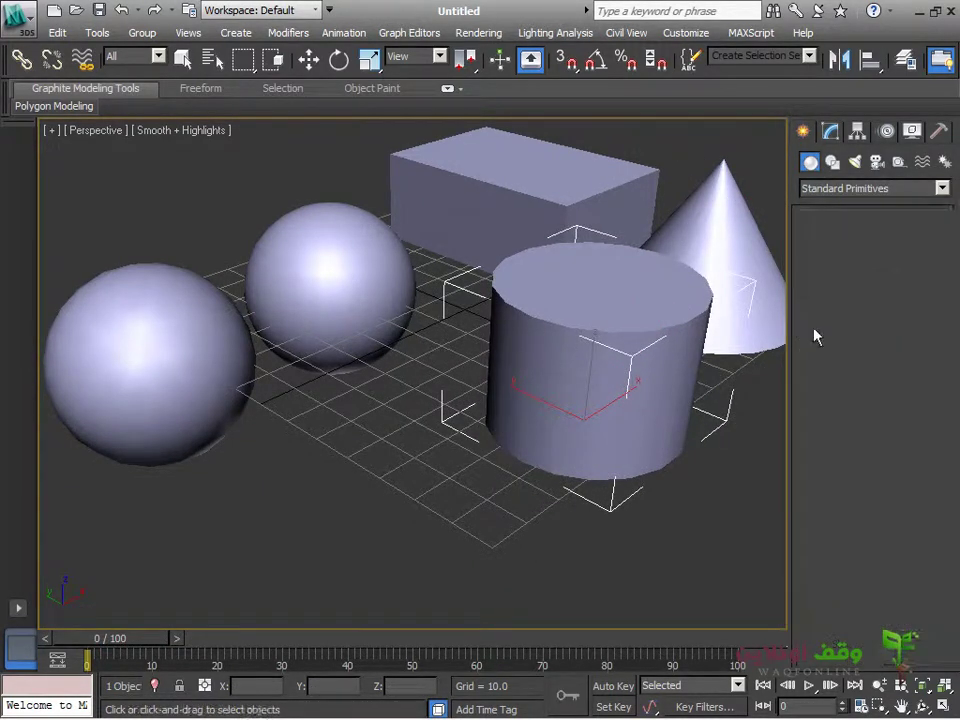
middle_click_drag(444, 508, 524, 388)
left_click_drag(456, 432, 587, 508)
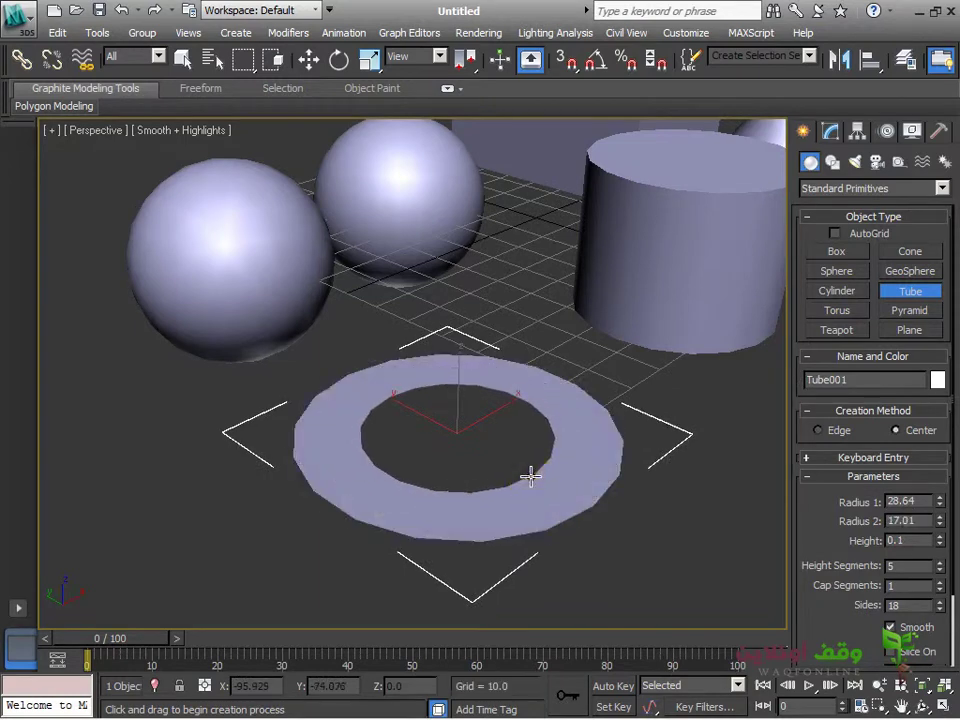
left_click(529, 476)
left_click(652, 354)
scroll(489, 437, "down", 5)
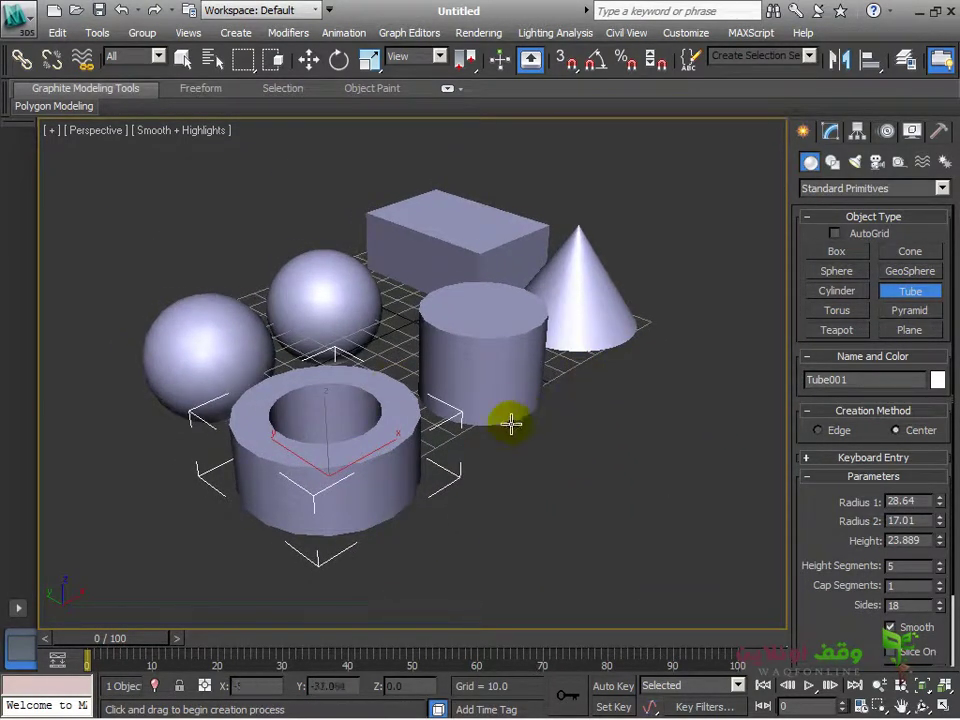
middle_click_drag(510, 422, 484, 422)
scroll(321, 403, "down", 5)
scroll(347, 369, "up", 6)
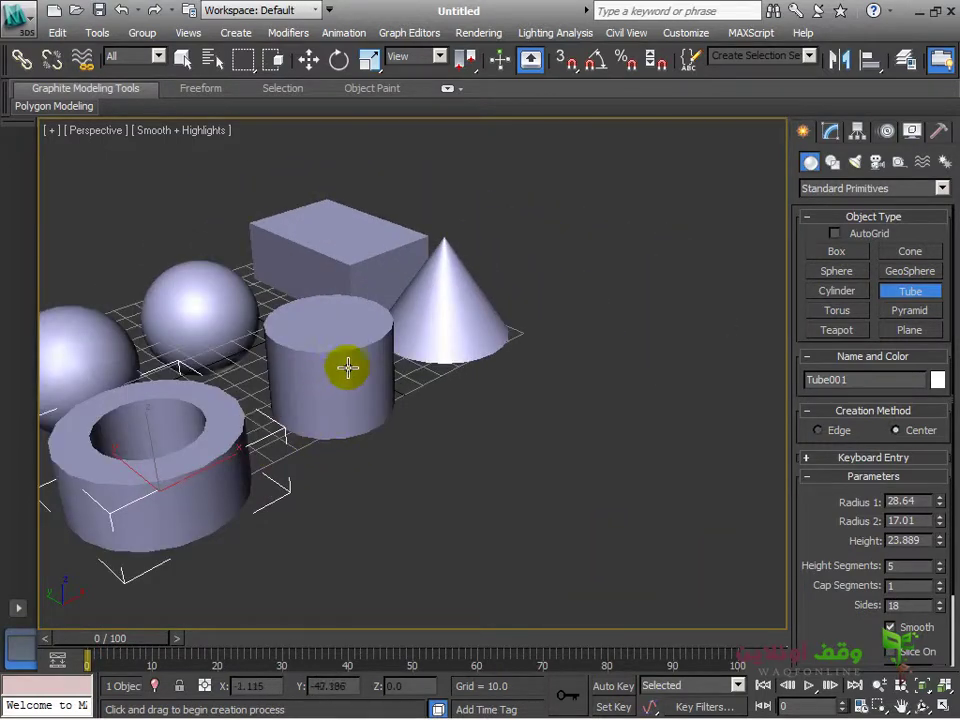
middle_click_drag(347, 369, 443, 400)
scroll(443, 400, "down", 5)
middle_click_drag(422, 339, 407, 364)
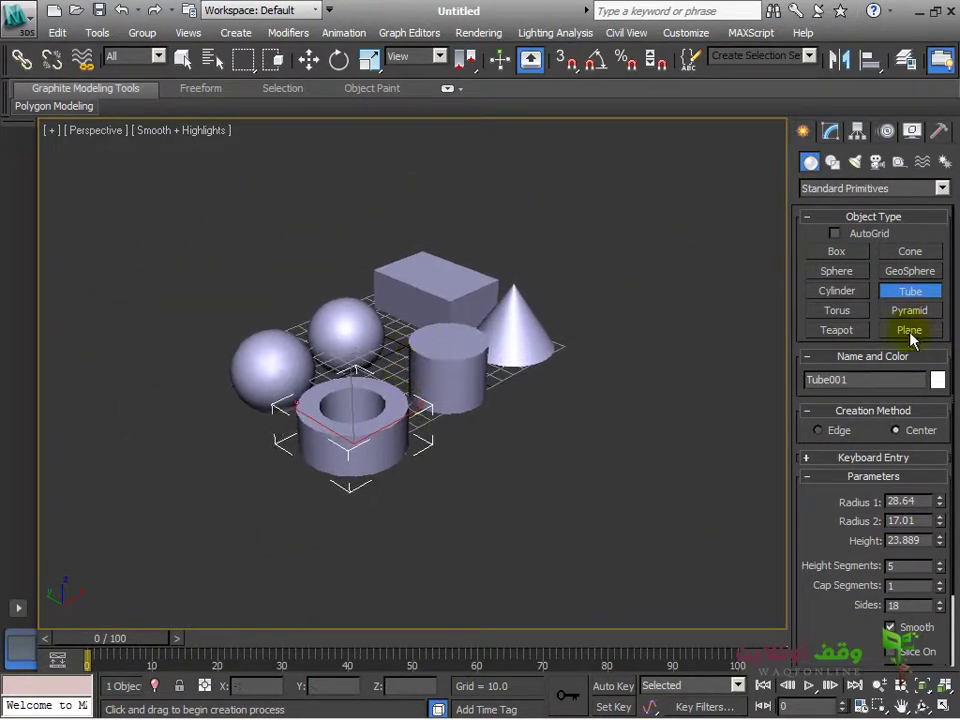
Create a torus in front of the cone with radii of about 38.4 and 25.1.
left_click(836, 310)
middle_click_drag(542, 399, 492, 414)
mouse_move(557, 433)
left_mouse_down()
mouse_move(639, 484)
mouse_move(591, 469)
mouse_move(572, 443)
left_mouse_up()
left_click(572, 443)
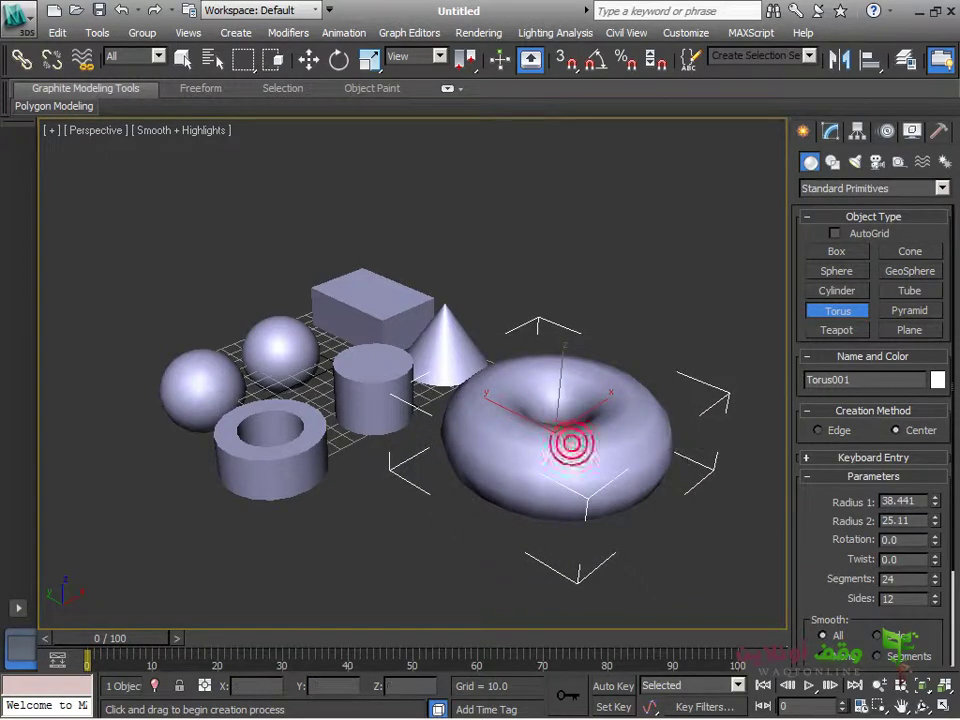
Create a plane in the empty area beside the tube, about 128.4 long and 60.3 wide.
left_click(906, 329)
middle_click_drag(327, 500, 427, 455)
left_click_drag(131, 426, 233, 512)
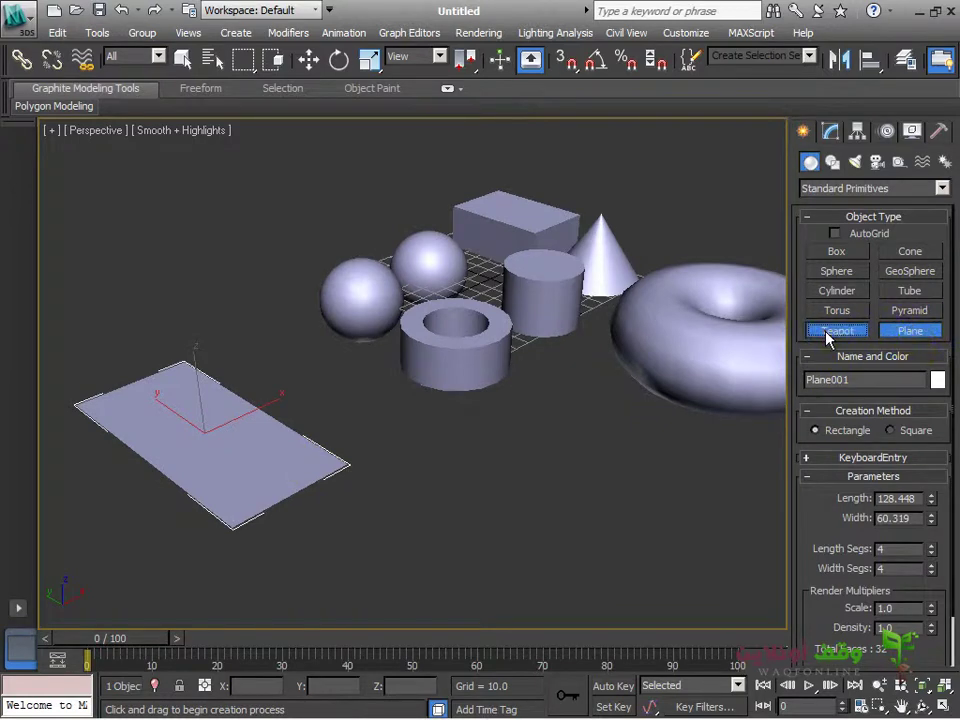
Create a teapot behind the plane, beyond the two spheres, then end creation and deselect it.
left_click(837, 330)
mouse_move(247, 321)
left_mouse_down()
mouse_move(261, 345)
mouse_move(255, 332)
left_mouse_up()
left_click(183, 59)
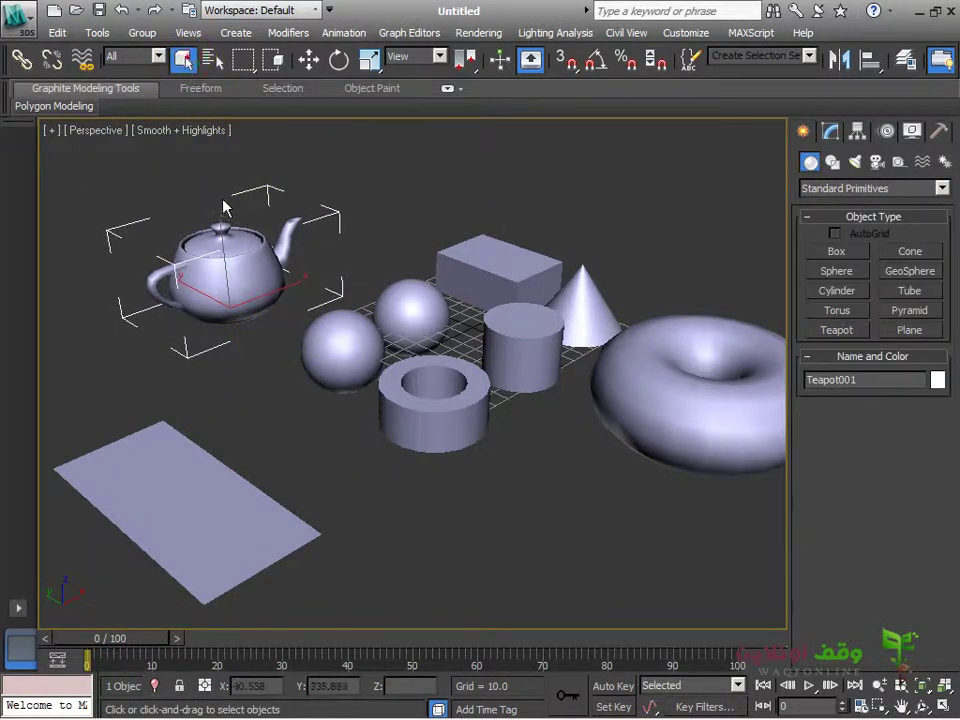
scroll(330, 312, "down", 5)
left_click(439, 474)
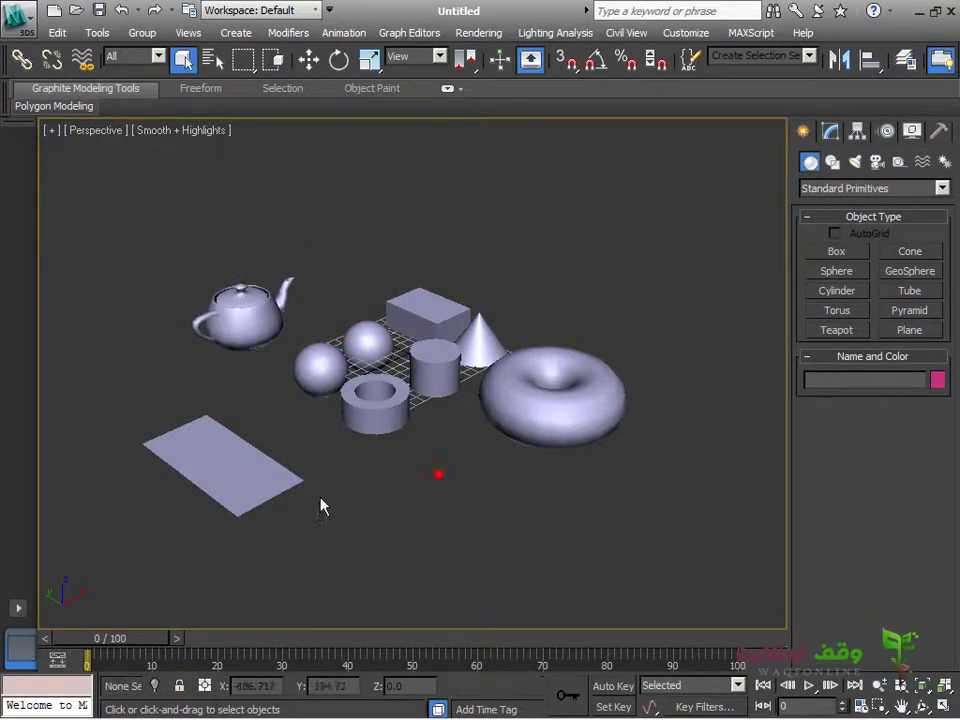
middle_click_drag(236, 457, 510, 492, "alt")
Create a larger teapot with a radius of about 86.2 in the empty area beyond the torus.
left_click(836, 330)
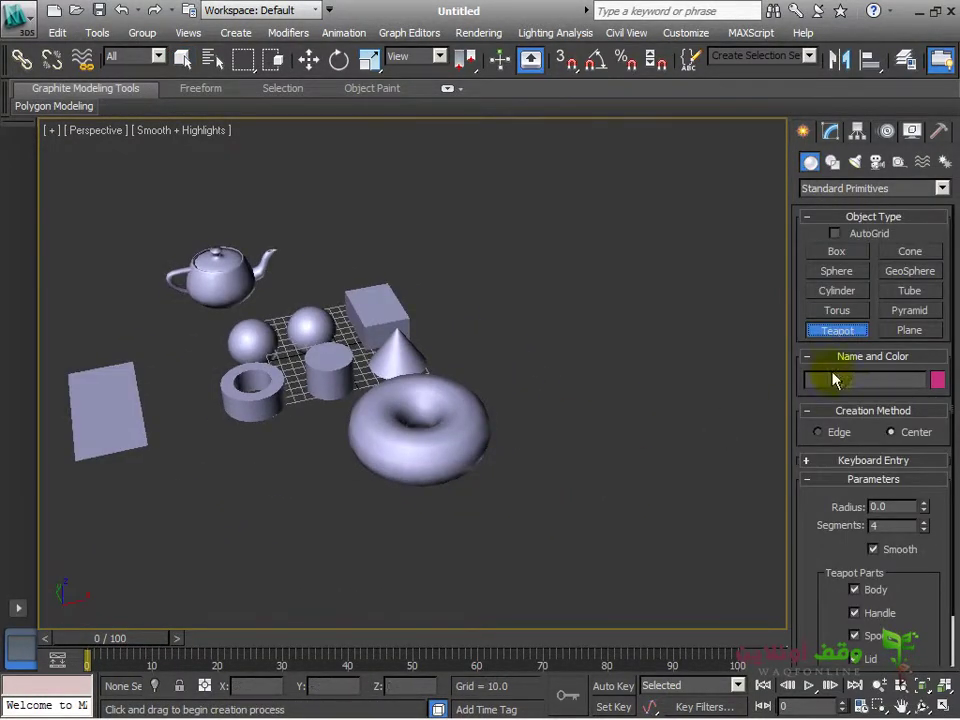
middle_click_drag(654, 382, 546, 390, "alt")
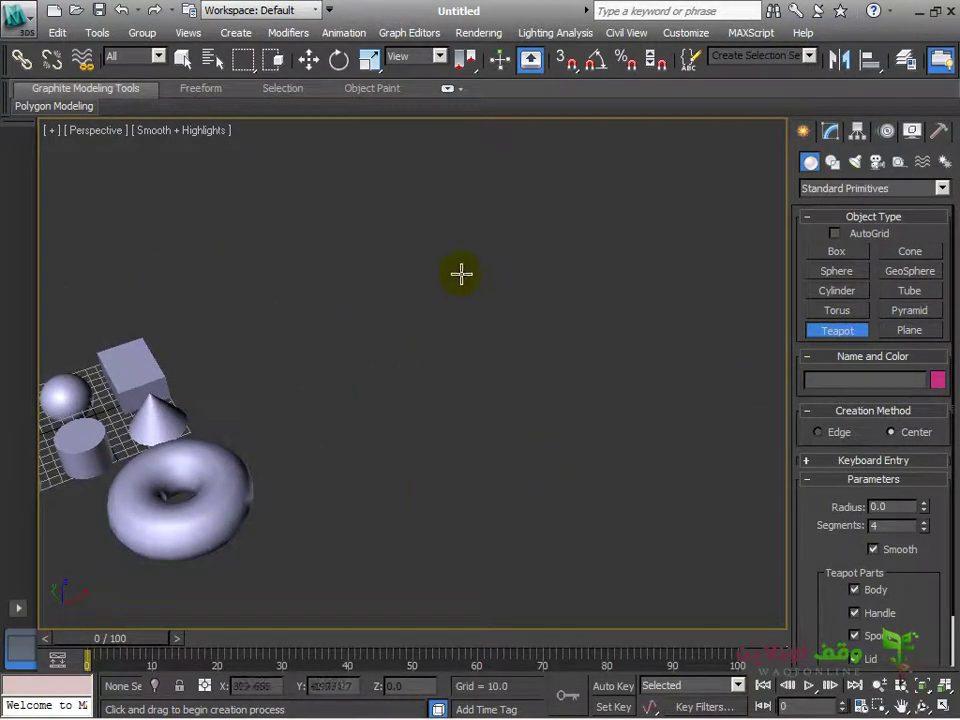
middle_click_drag(483, 353, 384, 377, "alt")
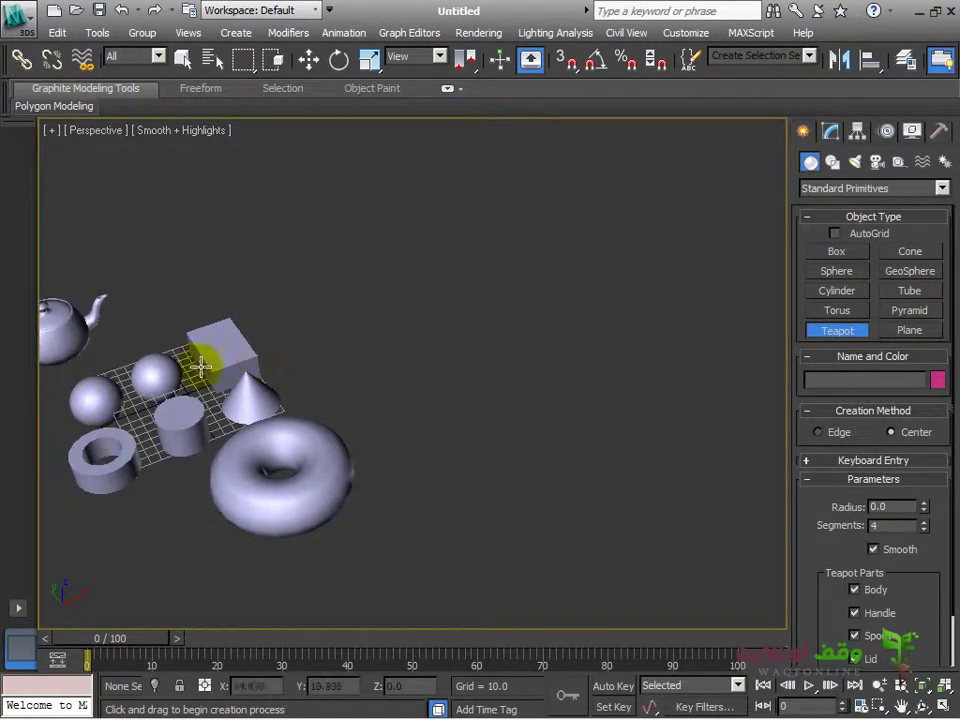
middle_click_drag(302, 388, 454, 354, "alt")
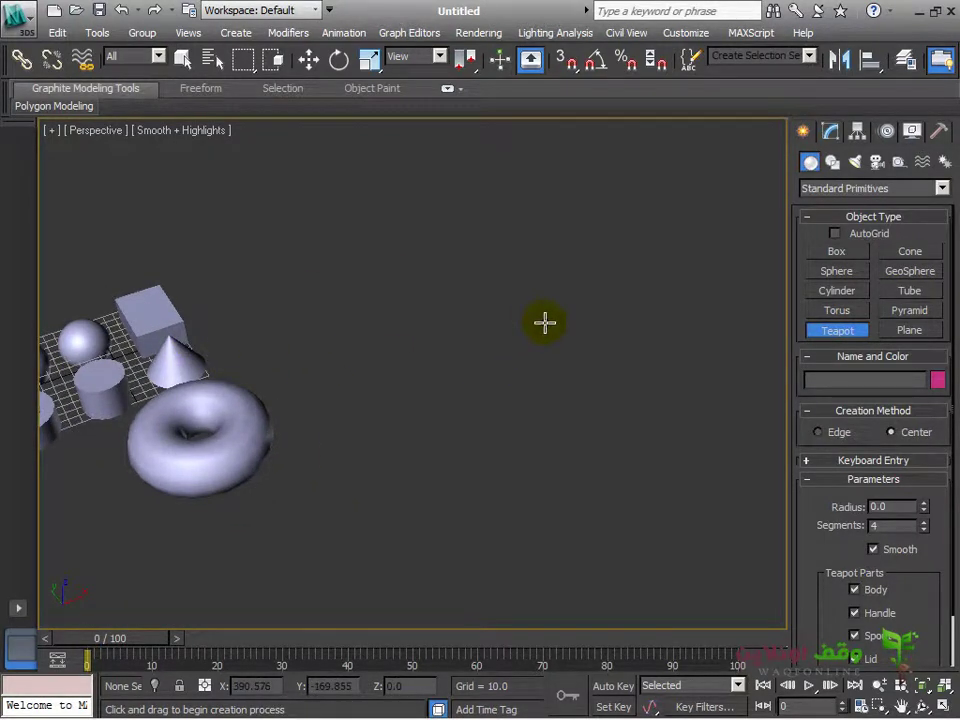
left_click_drag(538, 272, 538, 272)
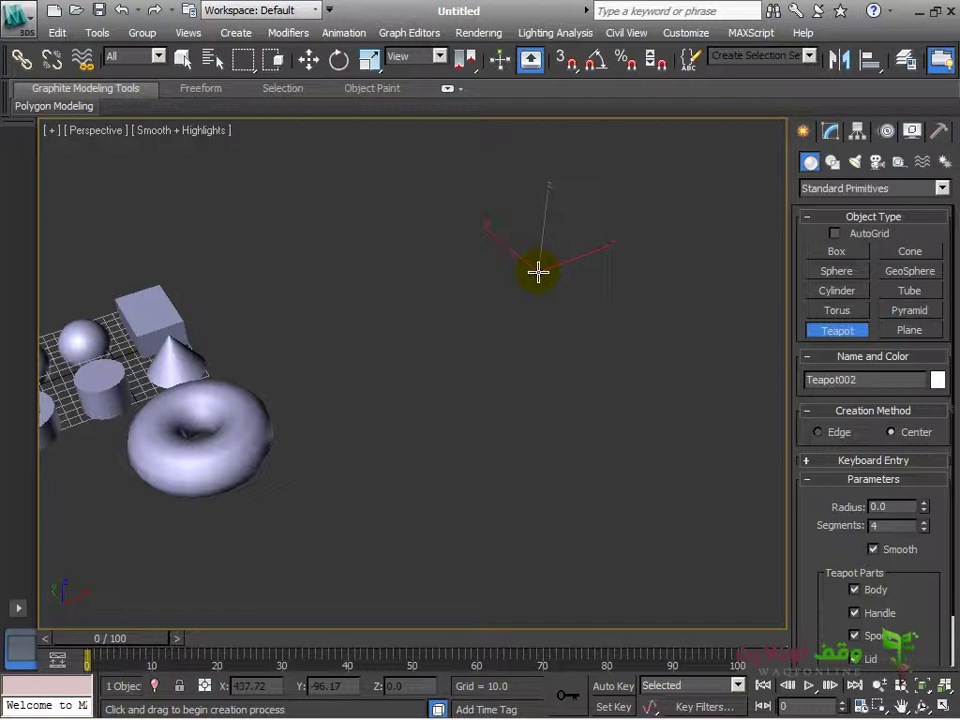
left_click_drag(538, 272, 553, 232)
middle_click_drag(632, 302, 543, 378)
scroll(488, 391, "up", 3)
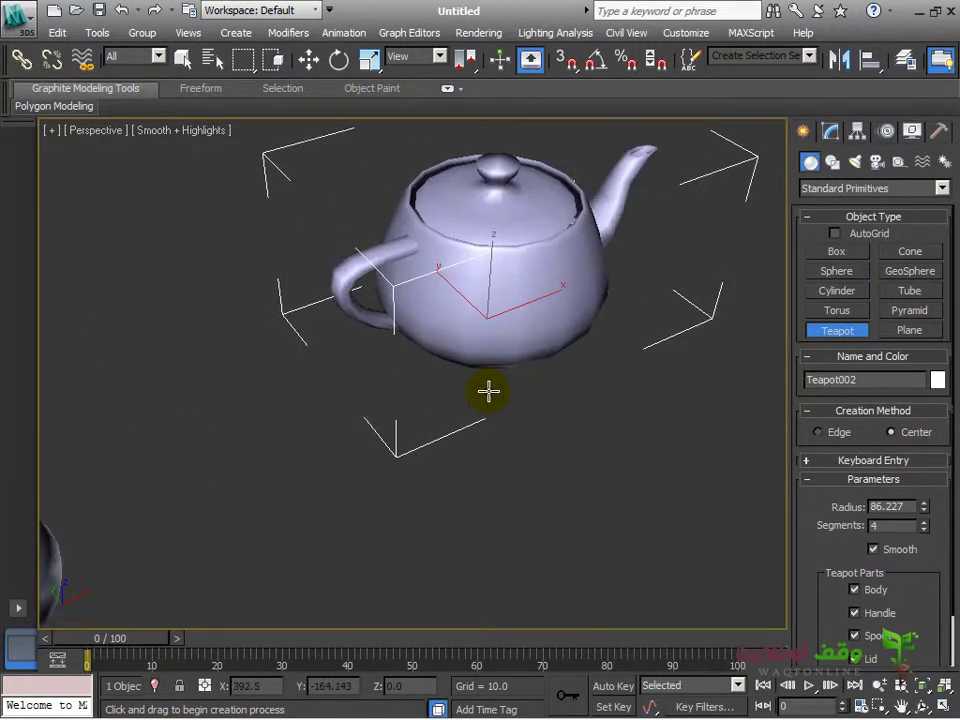
scroll(488, 391, "down", 2)
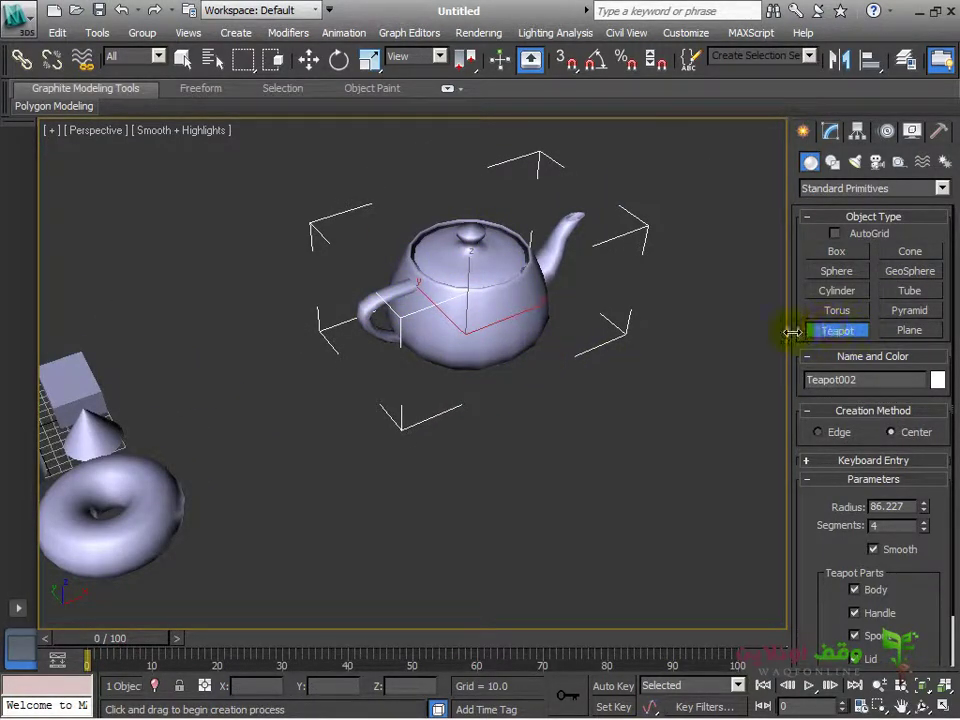
Create another teapot beside the larger one with a radius of about 74.5.
middle_click_drag(700, 362, 643, 321)
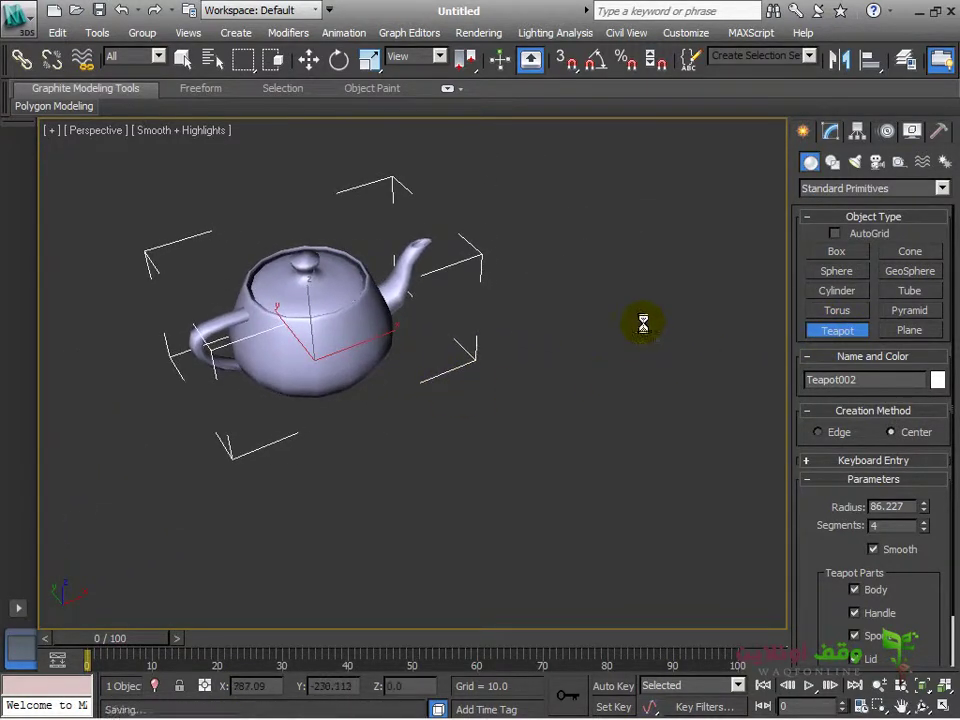
left_click_drag(642, 322, 639, 369)
scroll(486, 379, "up", 2)
scroll(649, 444, "down", 1)
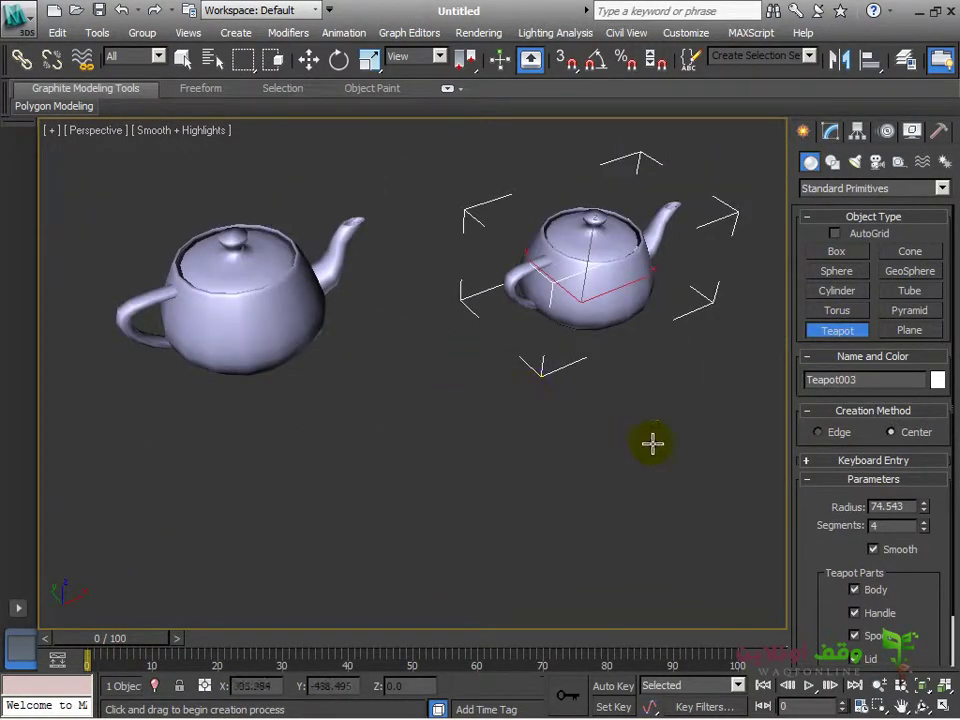
Add two more teapots in front of the last pair, one clearly bigger, then end creation and deselect everything.
left_click_drag(668, 444, 590, 513)
left_click_drag(435, 385, 414, 461)
middle_click_drag(414, 461, 560, 440)
right_click(182, 448)
scroll(306, 388, "down", 3)
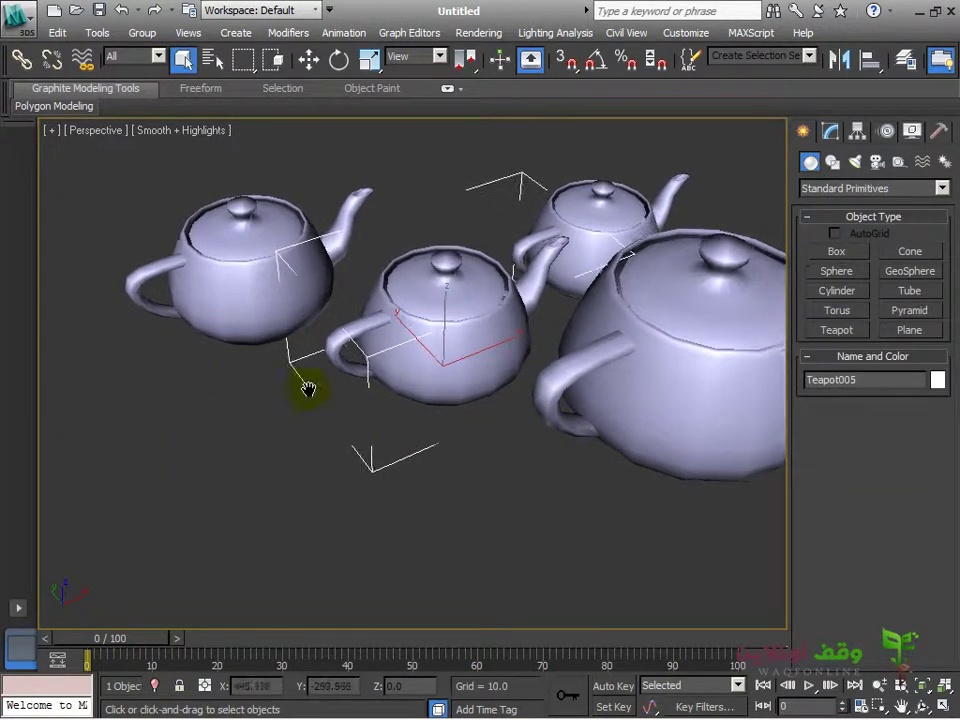
left_click(443, 499)
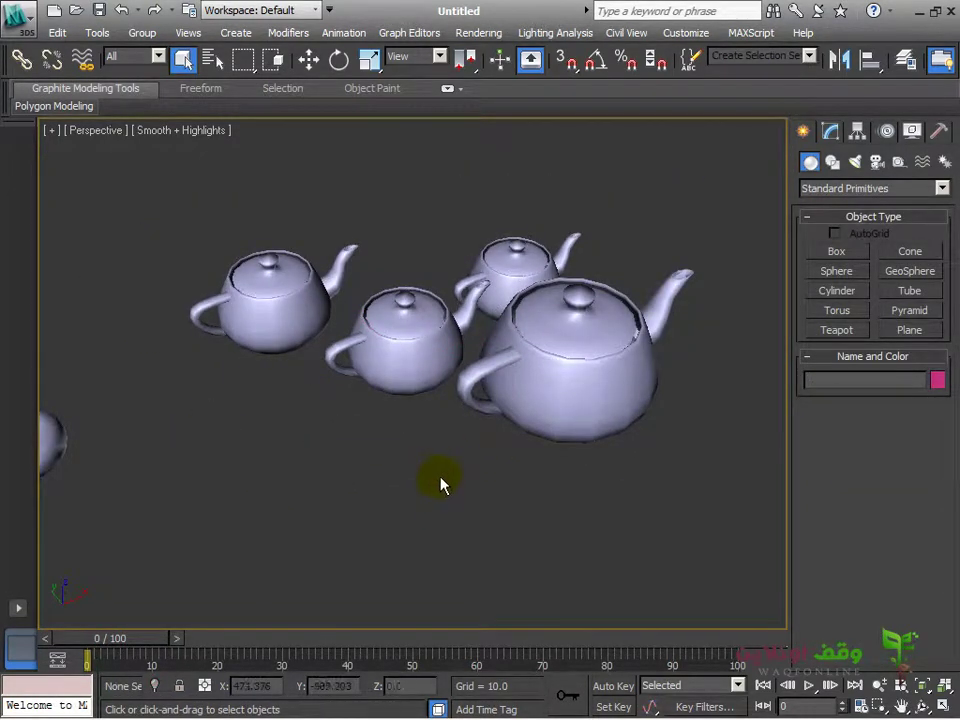
Create one more teapot with a radius of about 83.9 in front of the teapot group.
left_click(265, 336)
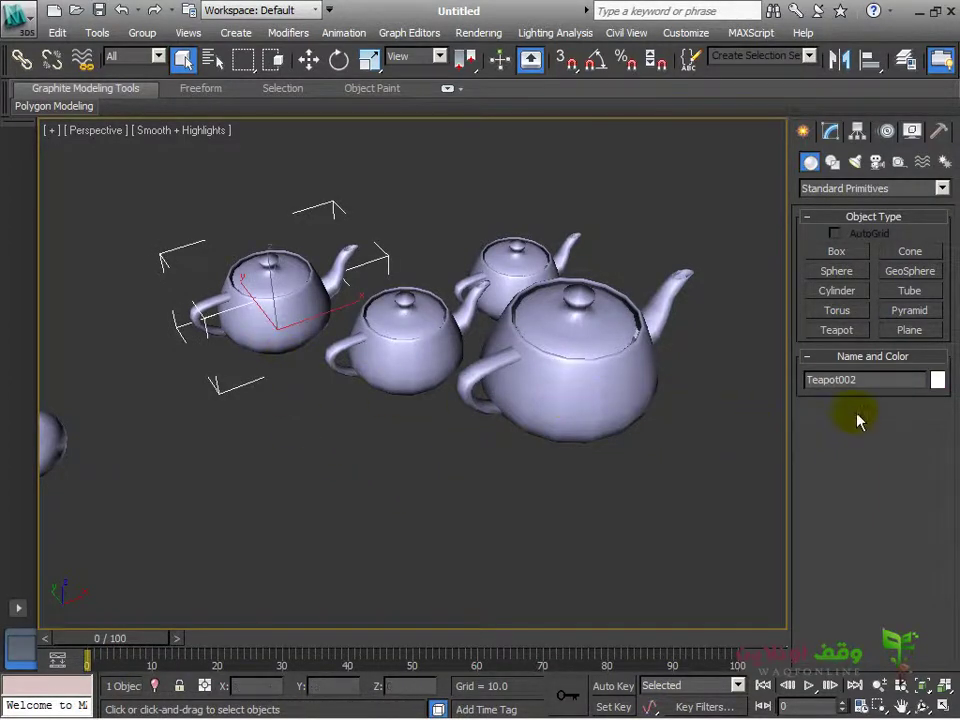
left_click(848, 329)
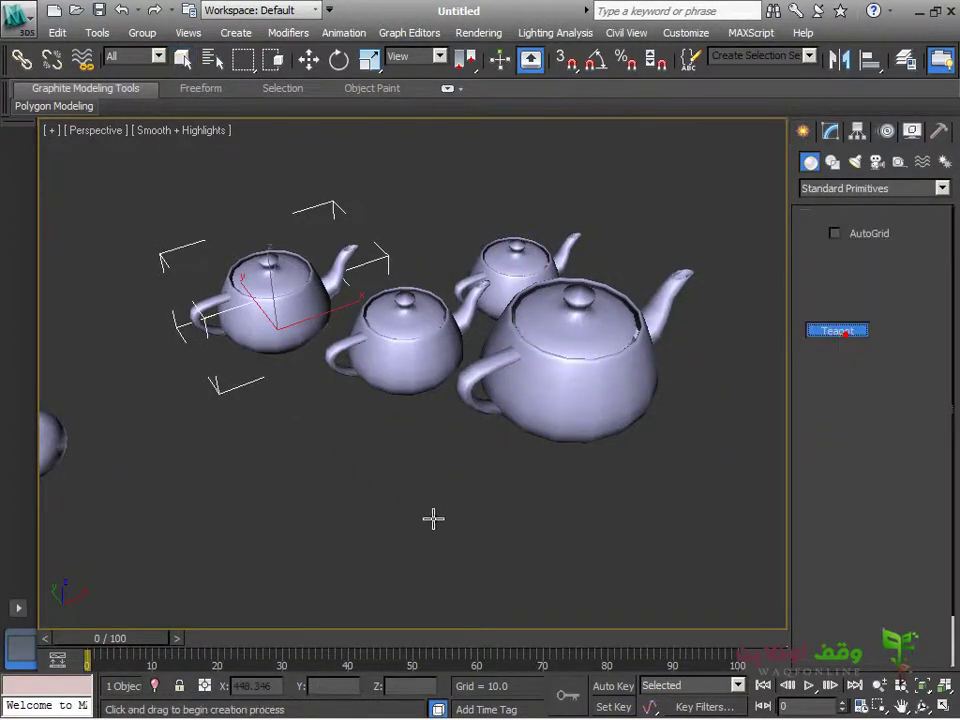
middle_click_drag(433, 519, 600, 375)
left_click_drag(562, 381, 571, 434)
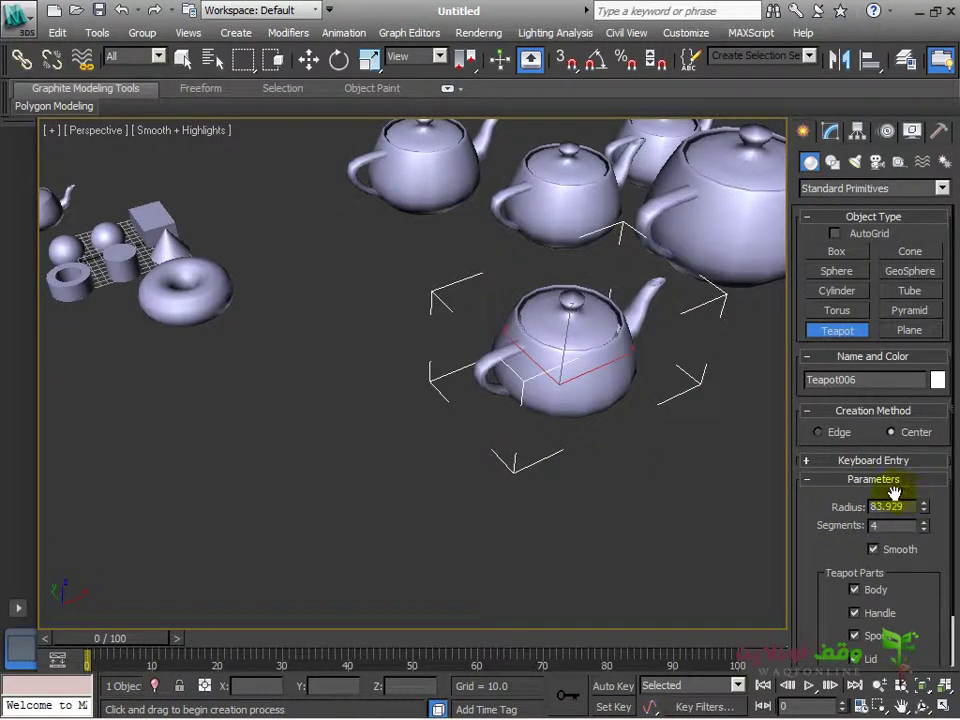
scroll(525, 459, "down", 3)
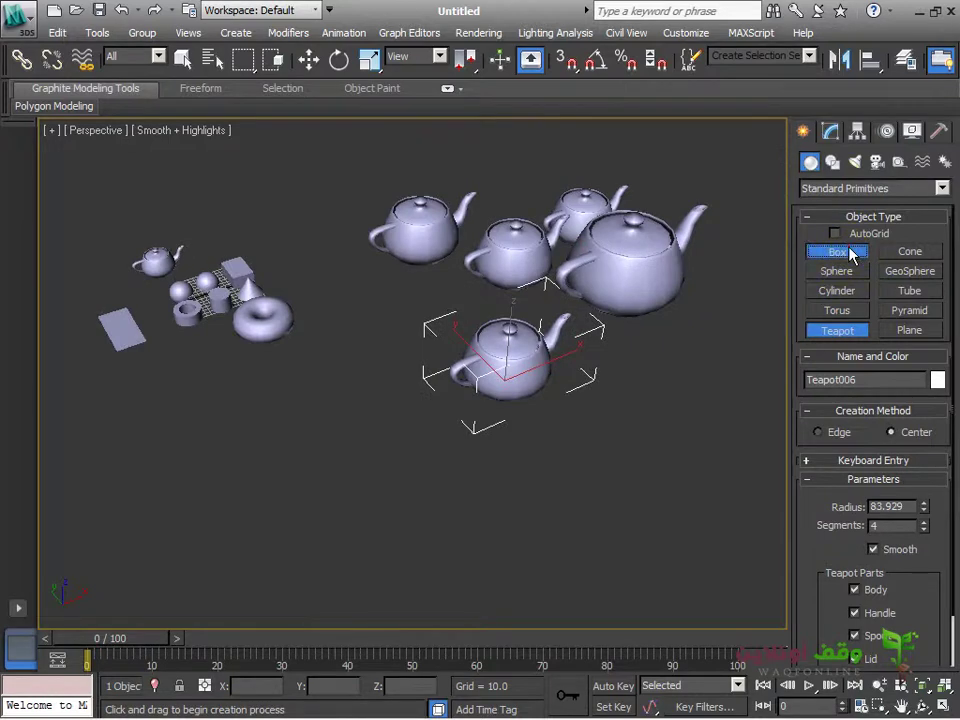
Create a huge box on the plane's side of the small primitives, about 608 long, 513 wide and 463 high.
left_click(848, 254)
middle_click_drag(360, 441, 615, 377)
scroll(617, 380, "down", 2)
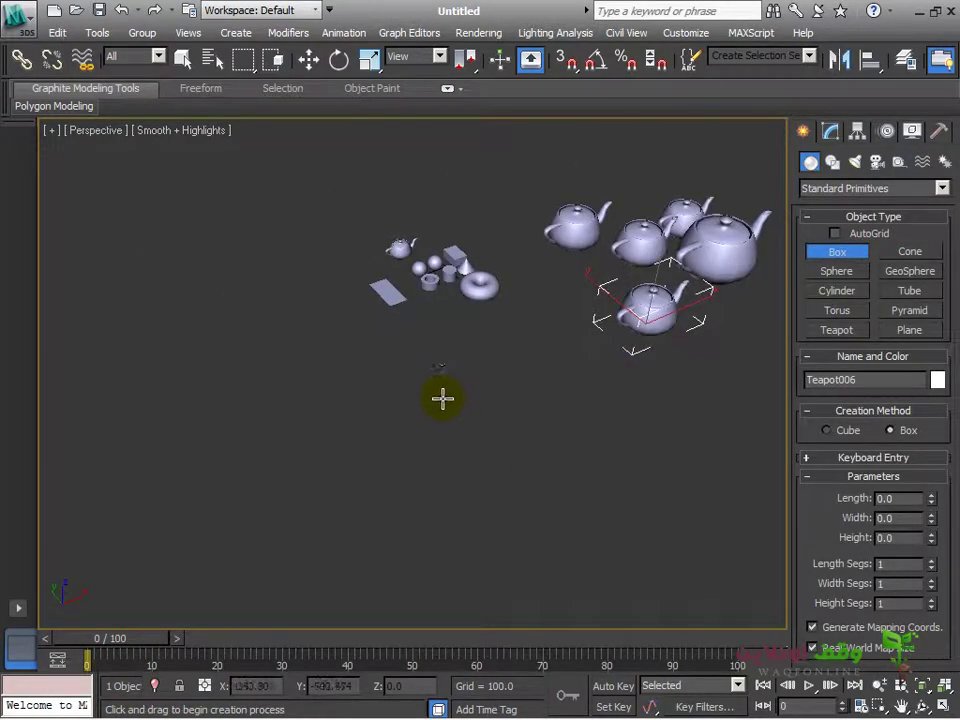
middle_click_drag(443, 398, 476, 411)
middle_click_drag(363, 368, 470, 351)
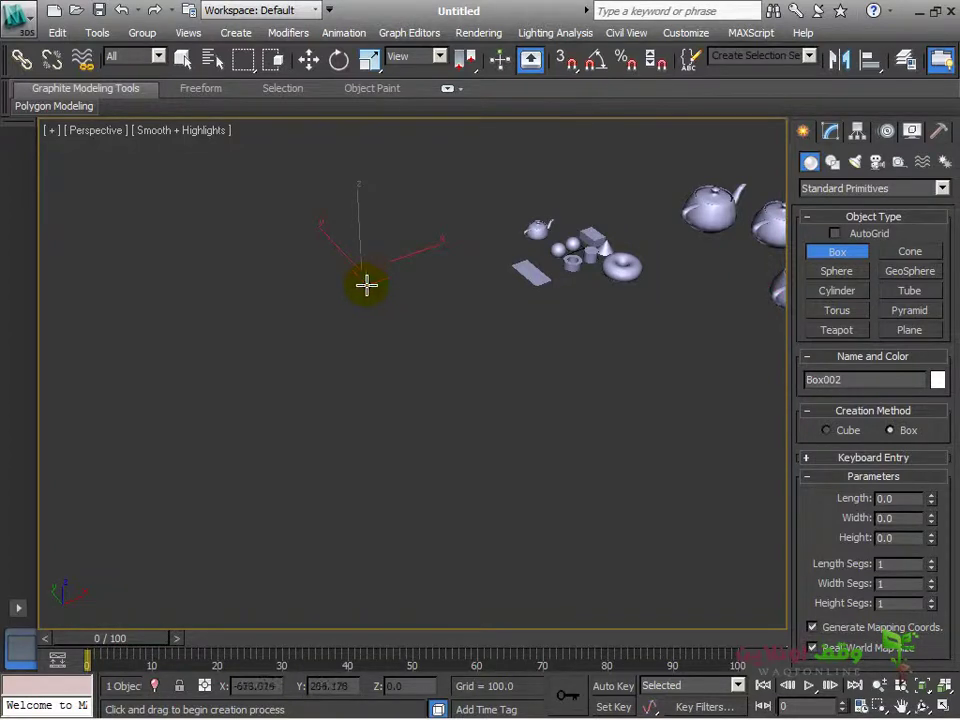
left_click_drag(366, 286, 425, 327)
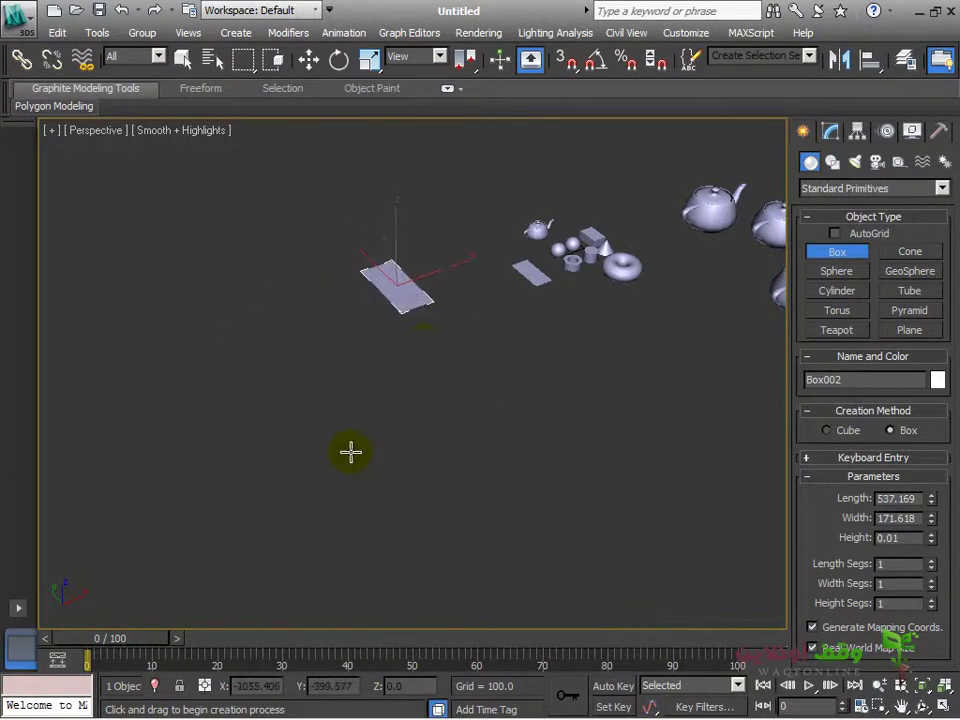
left_click_drag(350, 452, 296, 456)
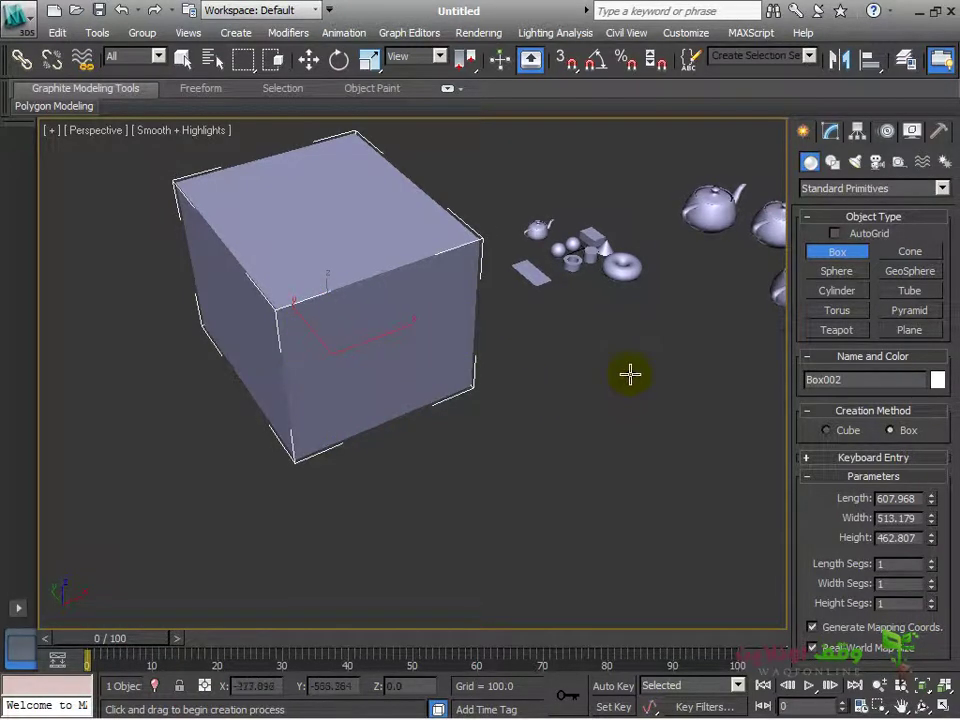
middle_click_drag(630, 374, 489, 379)
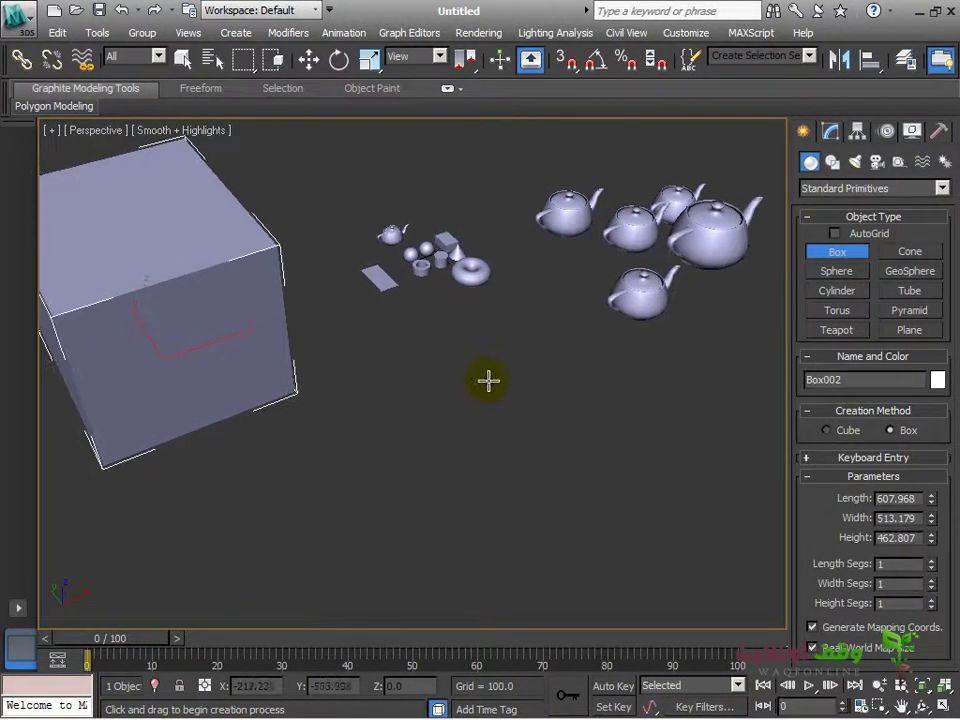
left_click(845, 274)
left_click(898, 270)
left_click(905, 254)
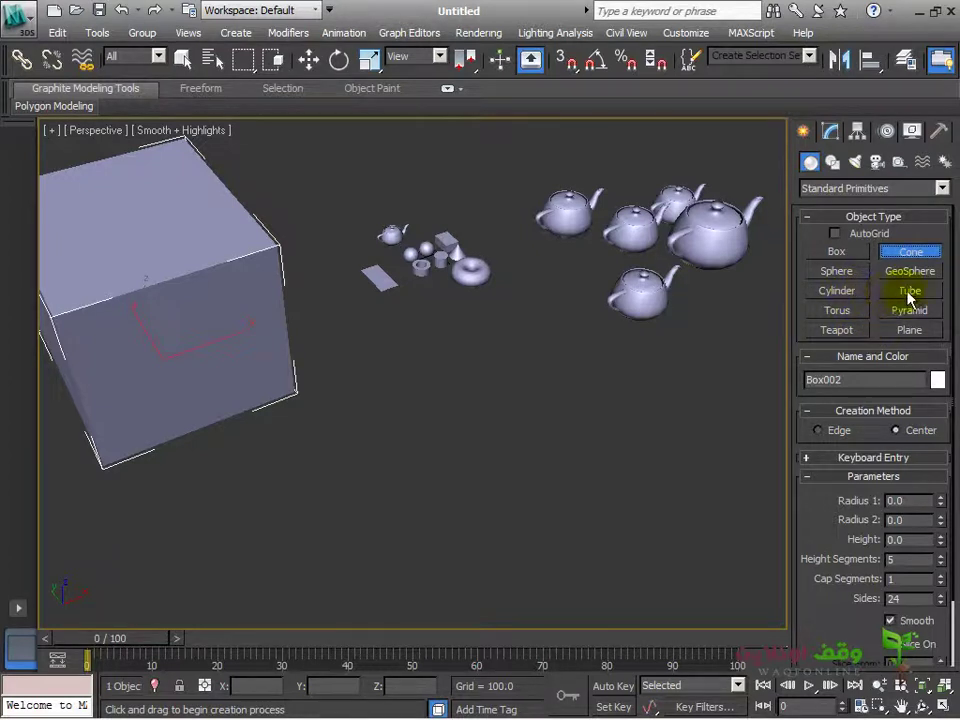
Create a huge tube in front of the teapots with radii of about 736 and 335 and a height of about 963, then deselect it.
left_click(910, 293)
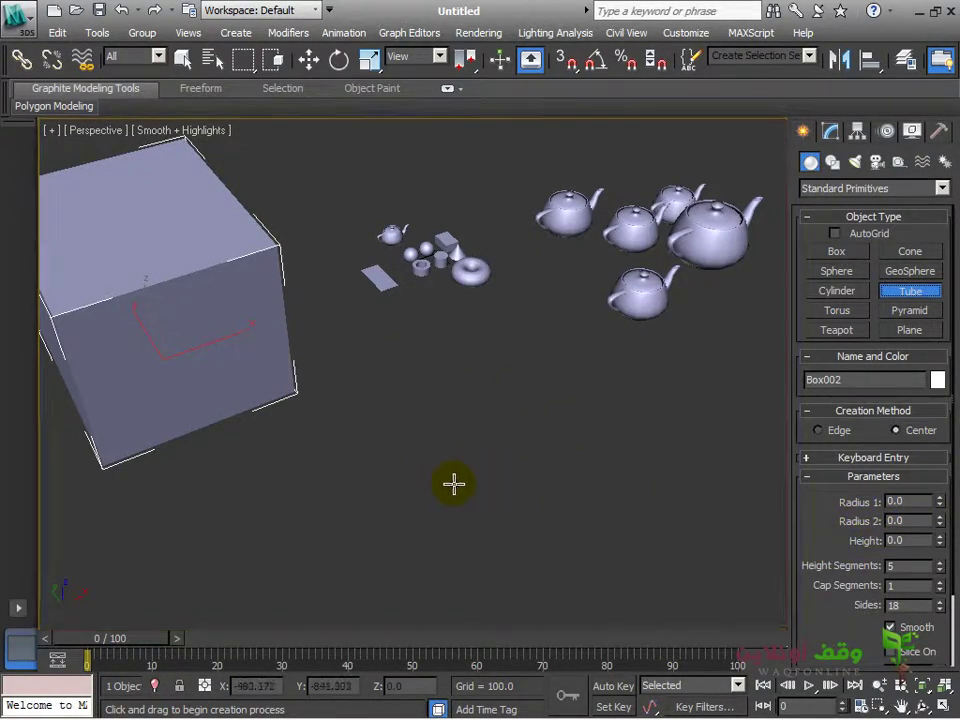
middle_click_drag(452, 482, 344, 406)
scroll(474, 452, "down", 3)
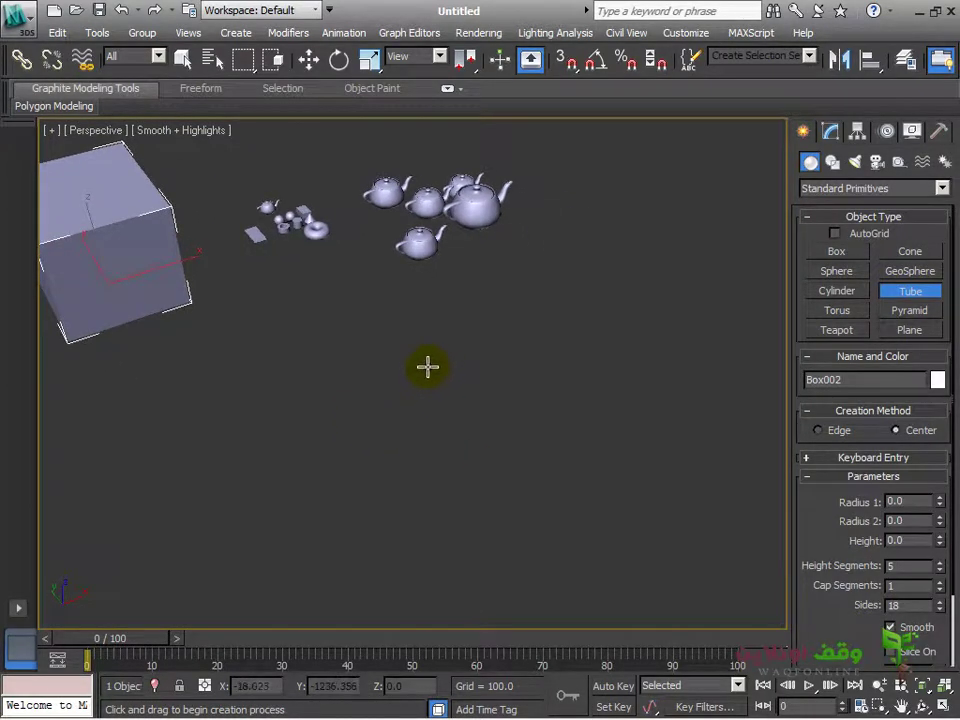
left_click_drag(427, 367, 467, 513)
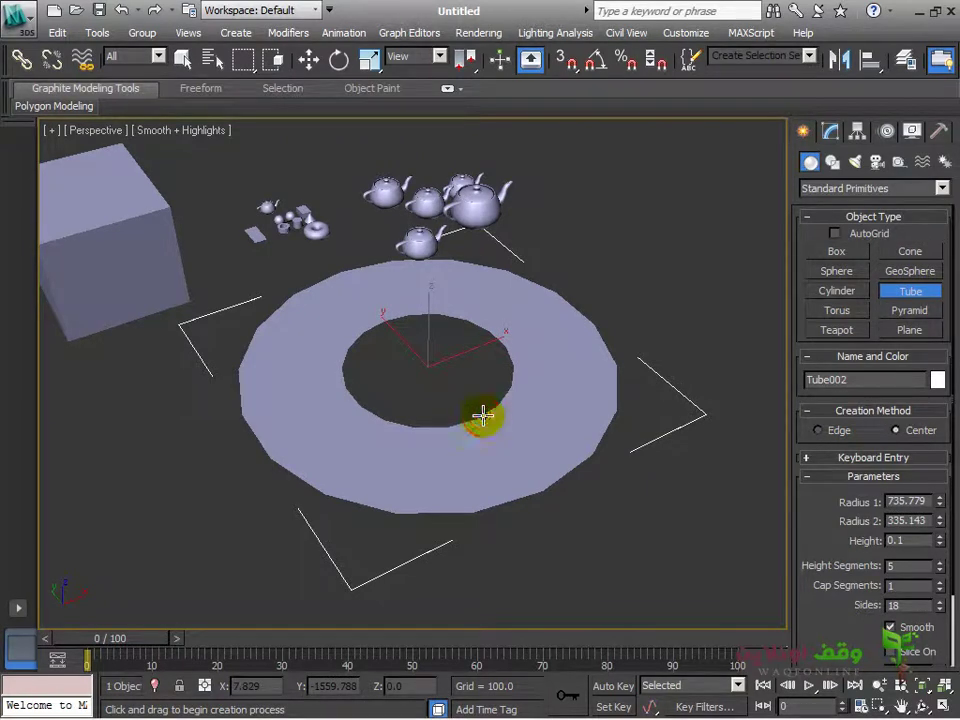
left_click(483, 414)
middle_click_drag(499, 375, 508, 403, "alt")
scroll(508, 403, "down", 2)
scroll(506, 409, "up", 4)
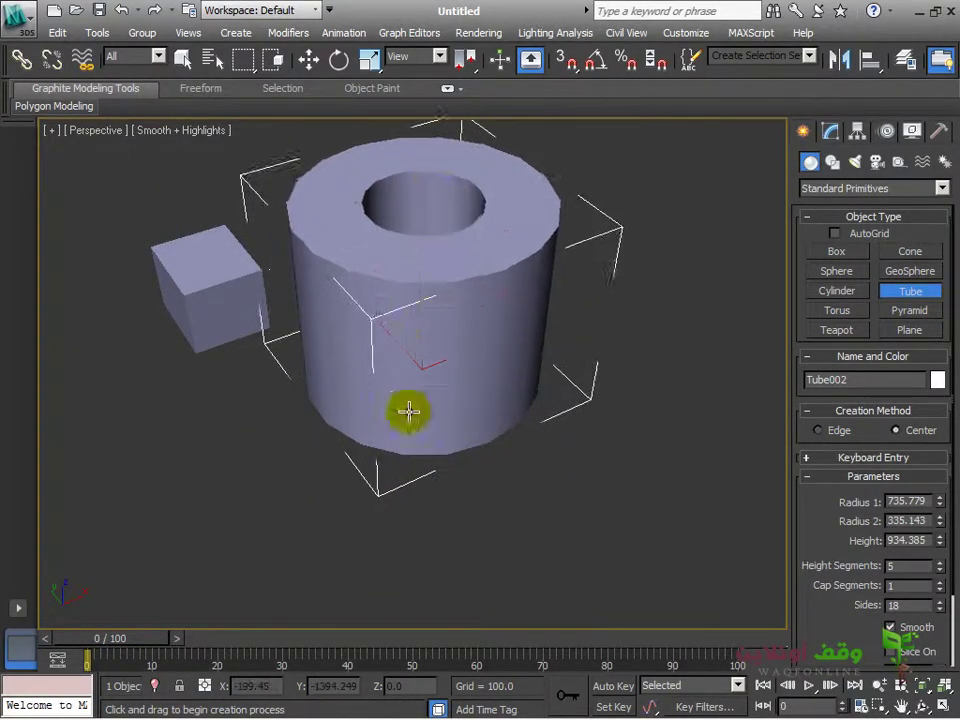
scroll(364, 579, "down", 3)
scroll(435, 256, "up", 3)
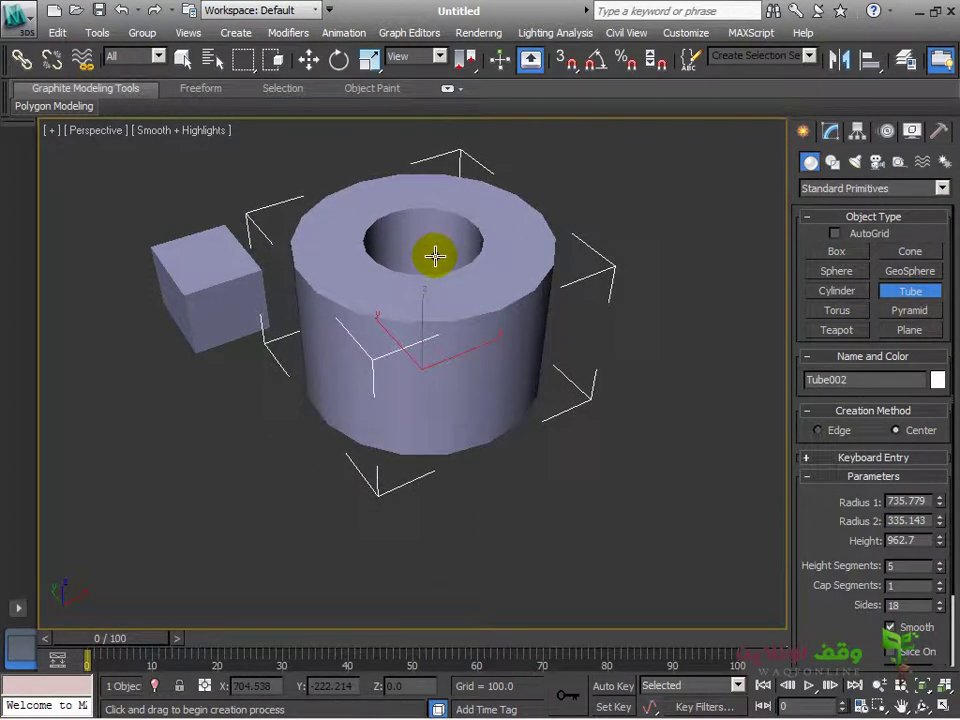
left_click(435, 256)
right_click(721, 417)
left_click(668, 454)
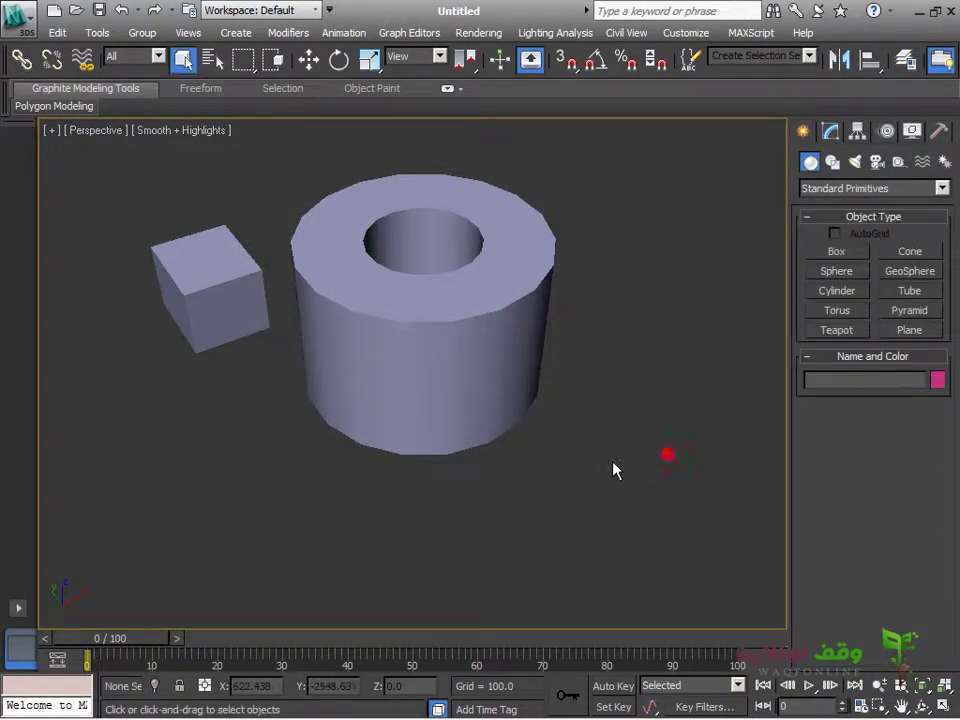
Create a huge box well away from the existing objects, opposite the tube, about 536 long, 1545 wide and 604 high.
middle_click_drag(660, 487, 754, 373, "alt")
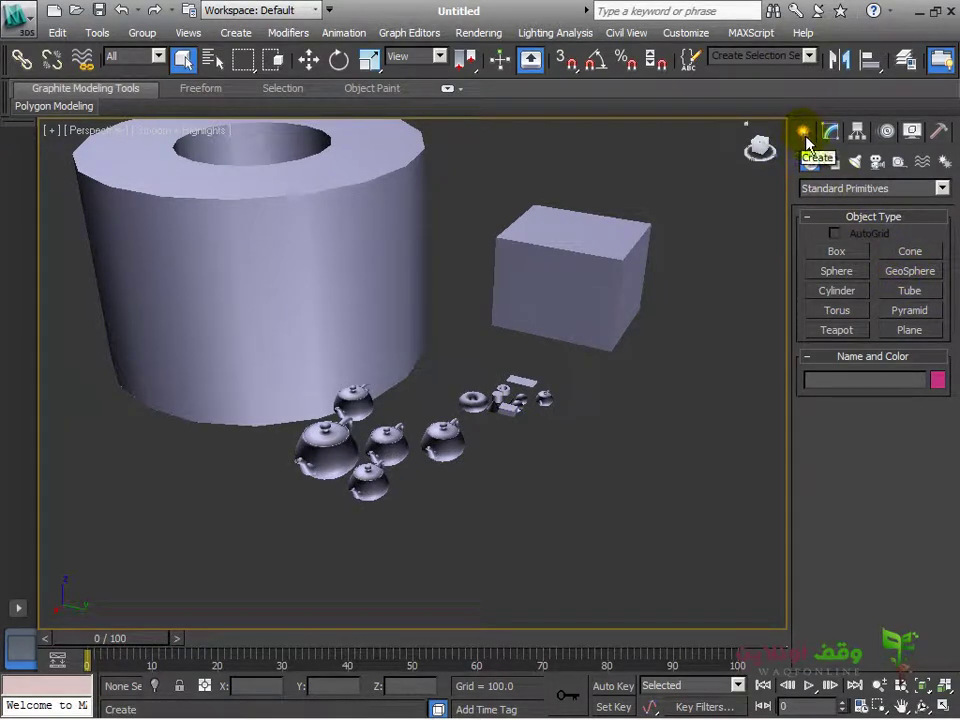
left_click(816, 189)
left_click(847, 193)
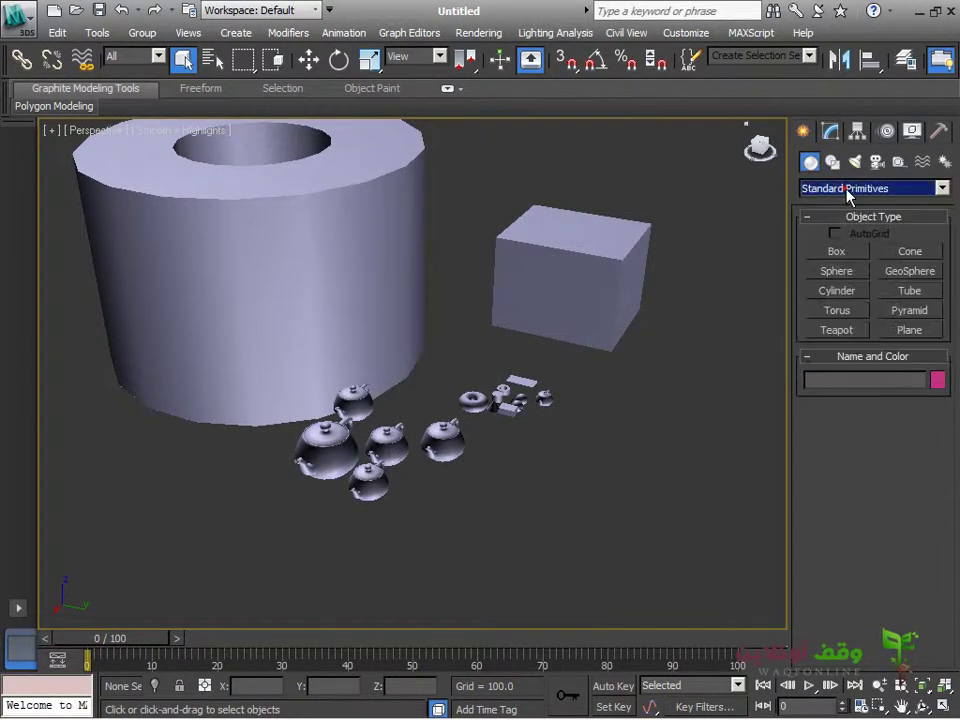
middle_click_drag(671, 343, 760, 310, "alt")
left_click(833, 251)
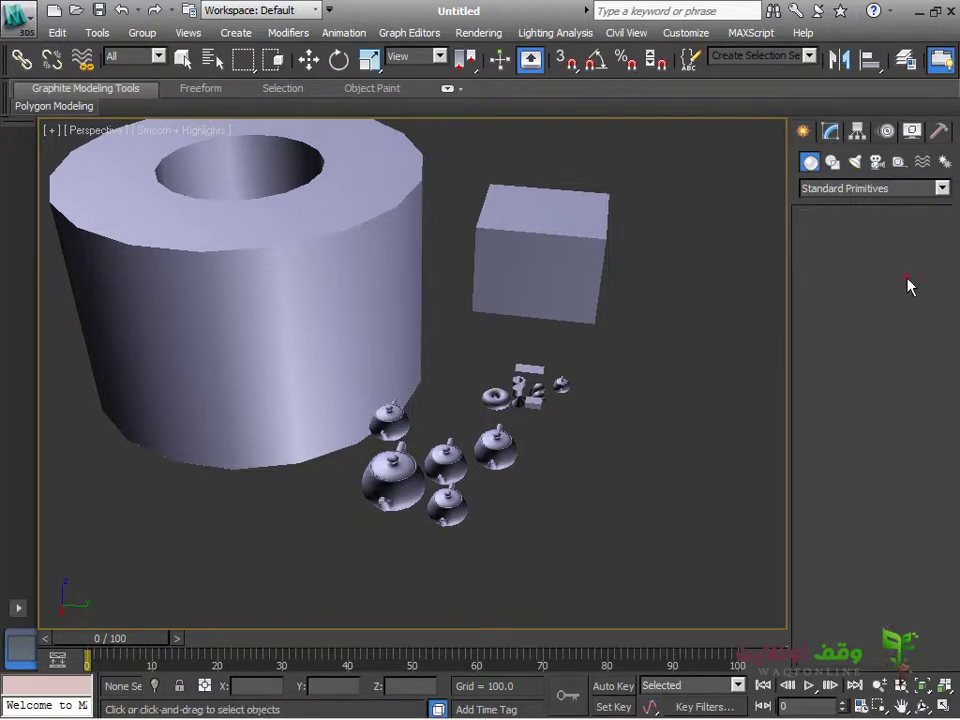
scroll(583, 384, "down", 4)
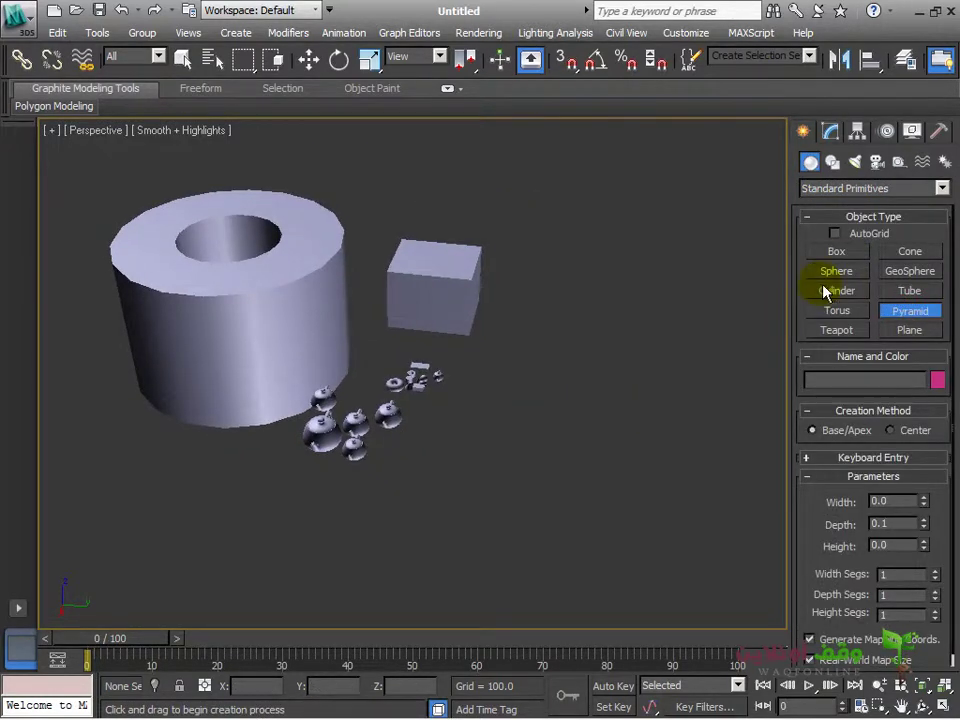
left_click_drag(762, 312, 700, 425)
left_click(744, 343)
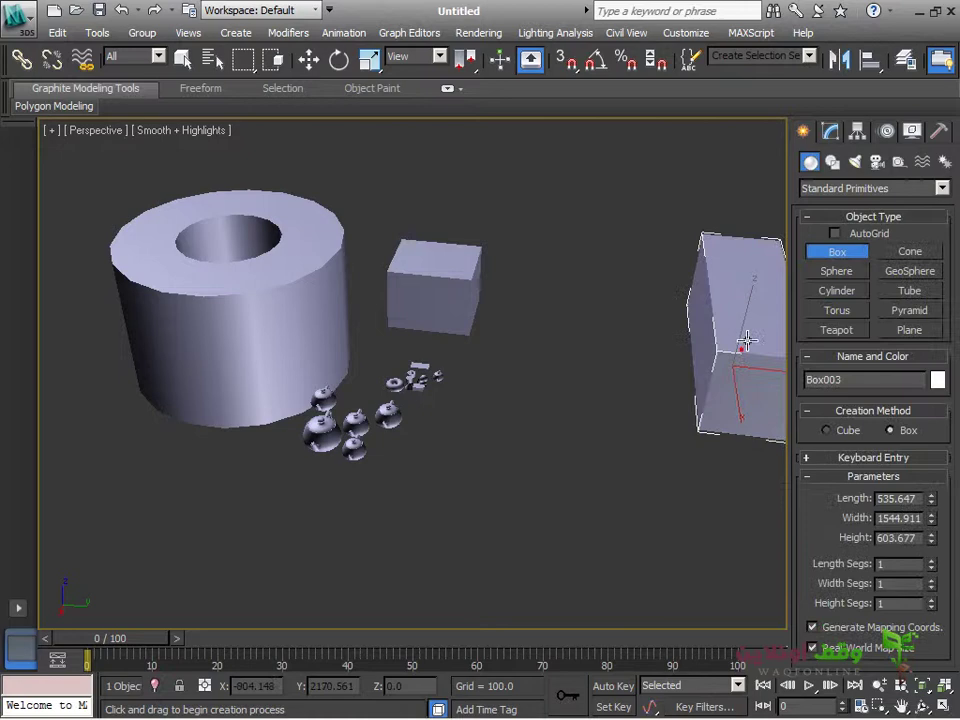
Create a huge cylinder between the tube and the newest box, with a radius of about 776 and a height of about 550.
left_click(834, 290)
left_click_drag(481, 380, 523, 431)
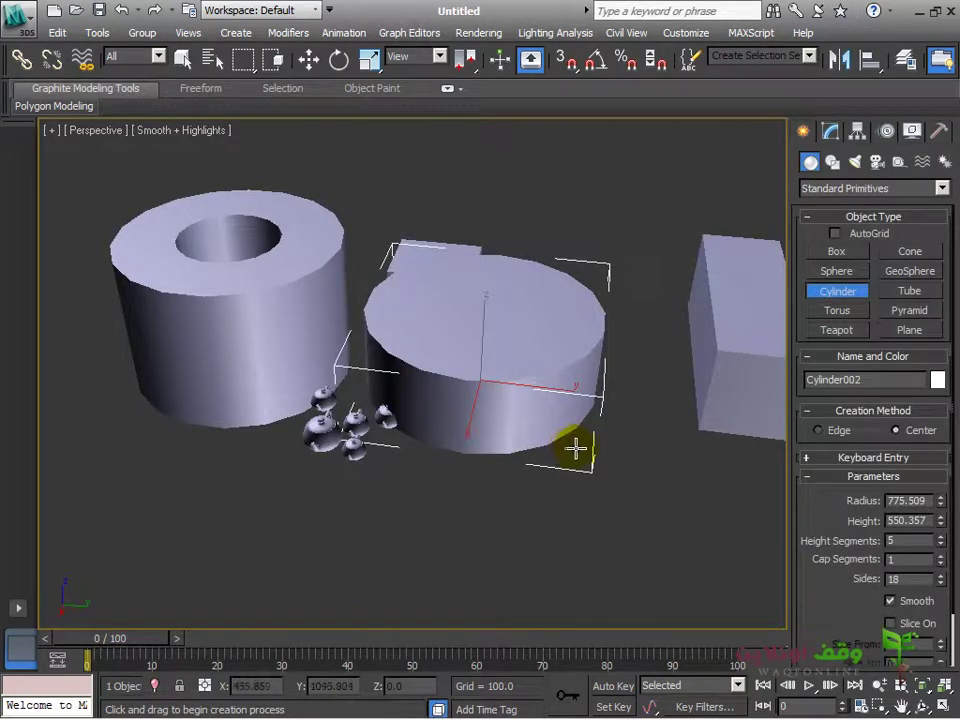
left_click(673, 456)
right_click(673, 456)
Undo the creation of the huge cylinder, boxes and tube and the extra teapots, keeping only the original set of small primitives.
key("ctrl+z")
key("ctrl+z")
key("ctrl+z")
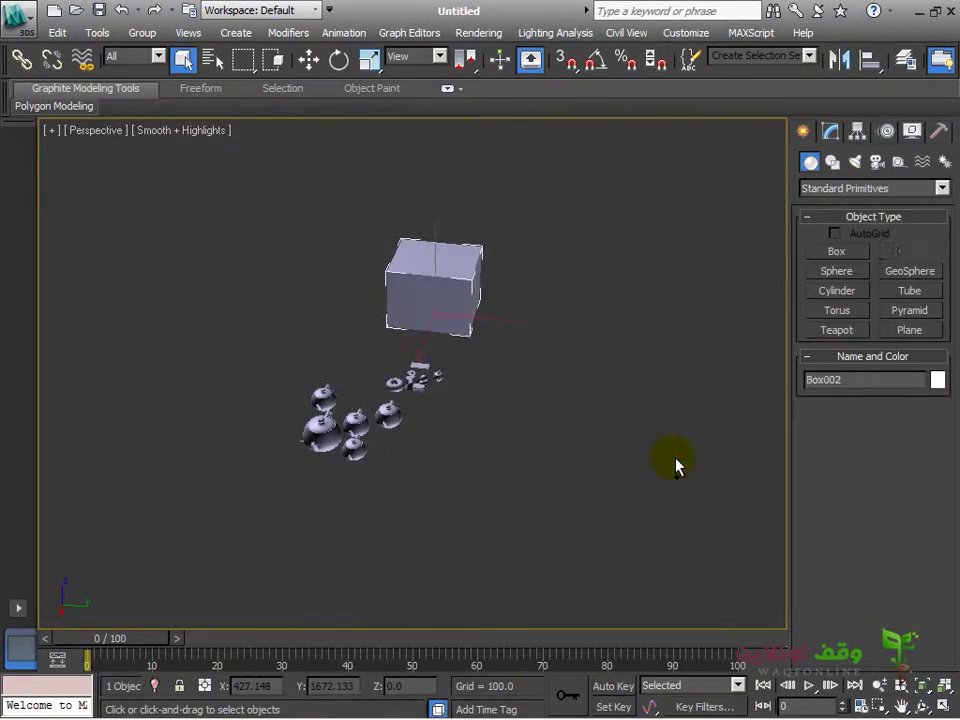
key("ctrl+z")
key("ctrl+z")
key("ctrl+z")
key("ctrl+z")
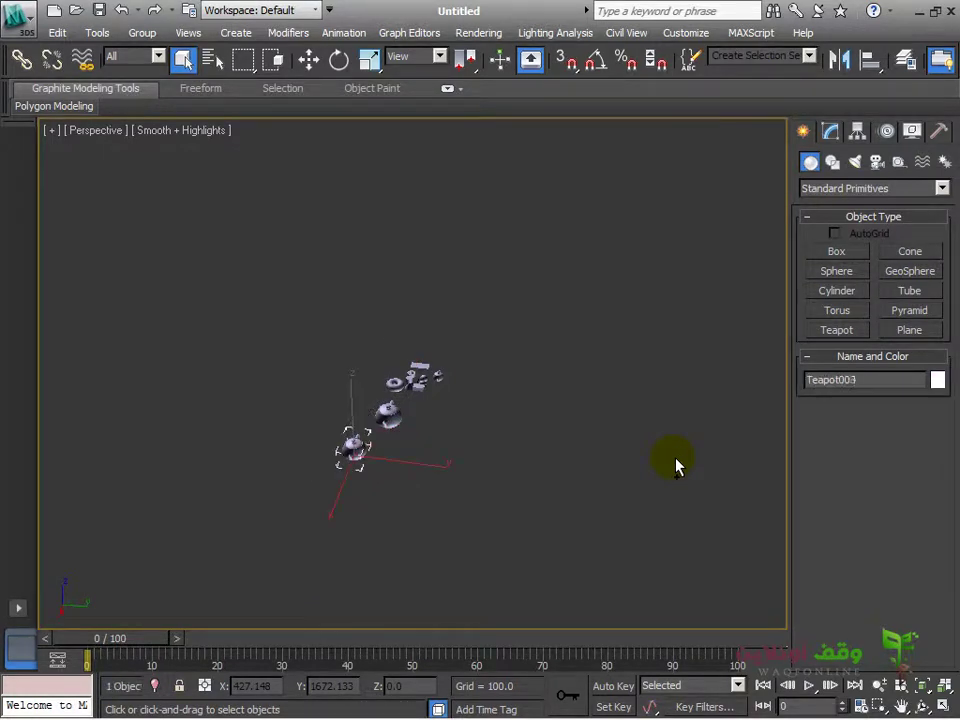
key("ctrl+z")
left_click(943, 688)
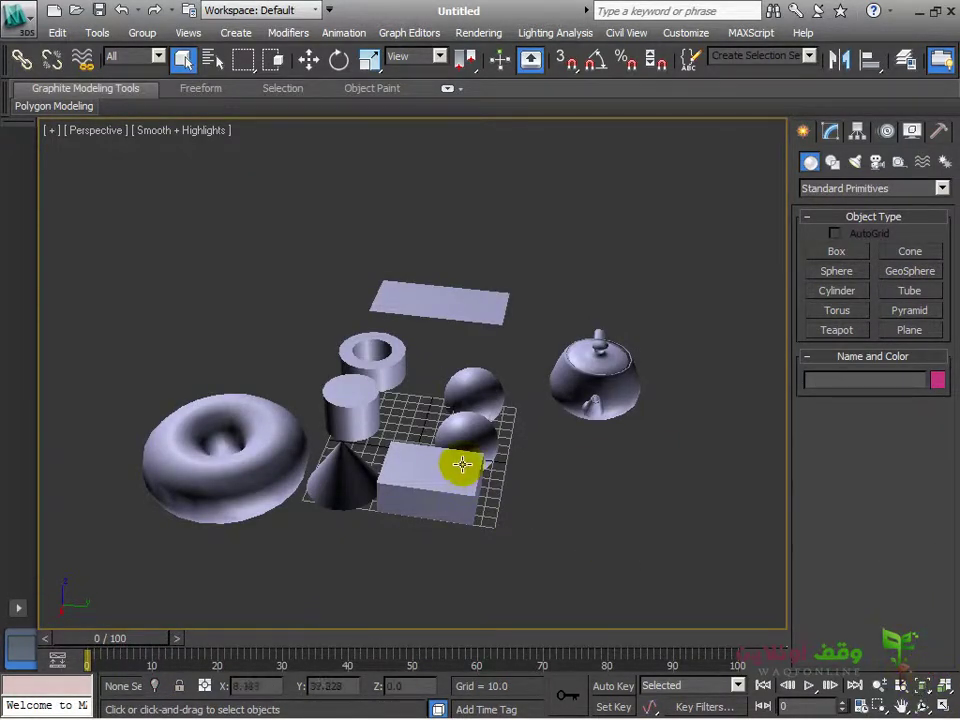
Create a box beyond the torus, about 151 long, 137 wide and 111 high, then end creation and deselect it.
middle_click_drag(489, 452, 570, 476, "alt")
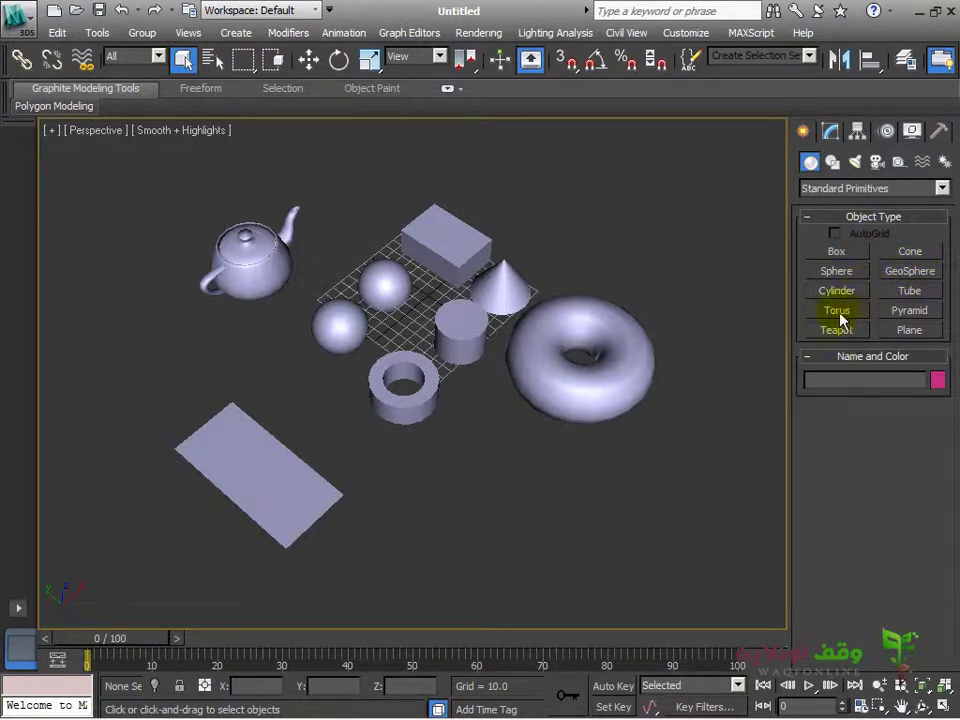
scroll(510, 370, "down", 4)
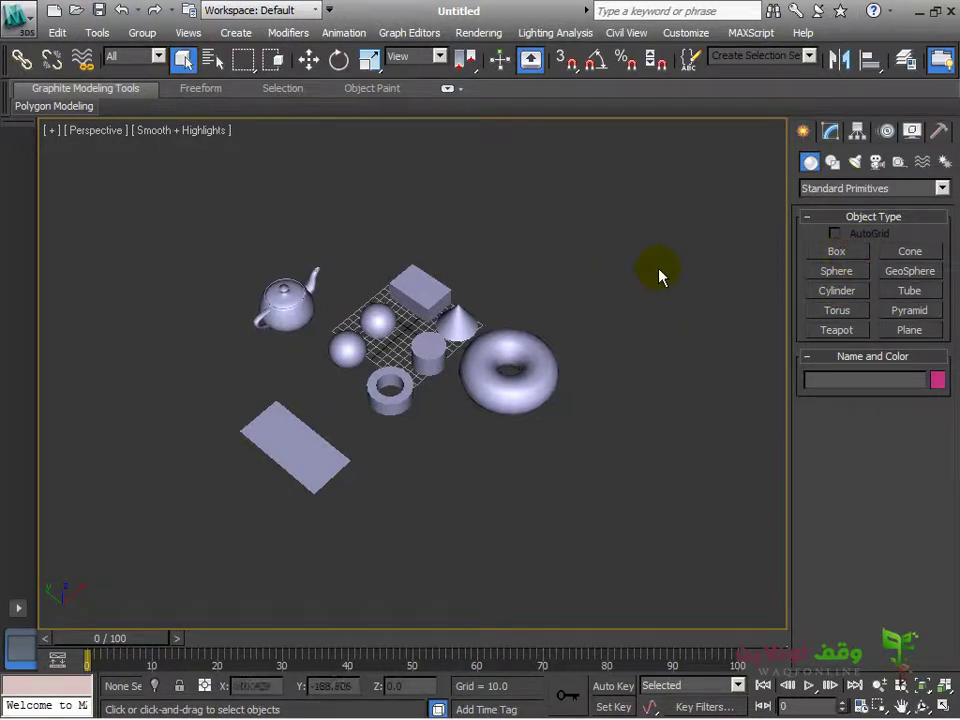
left_click(832, 252)
left_click_drag(648, 263, 700, 375)
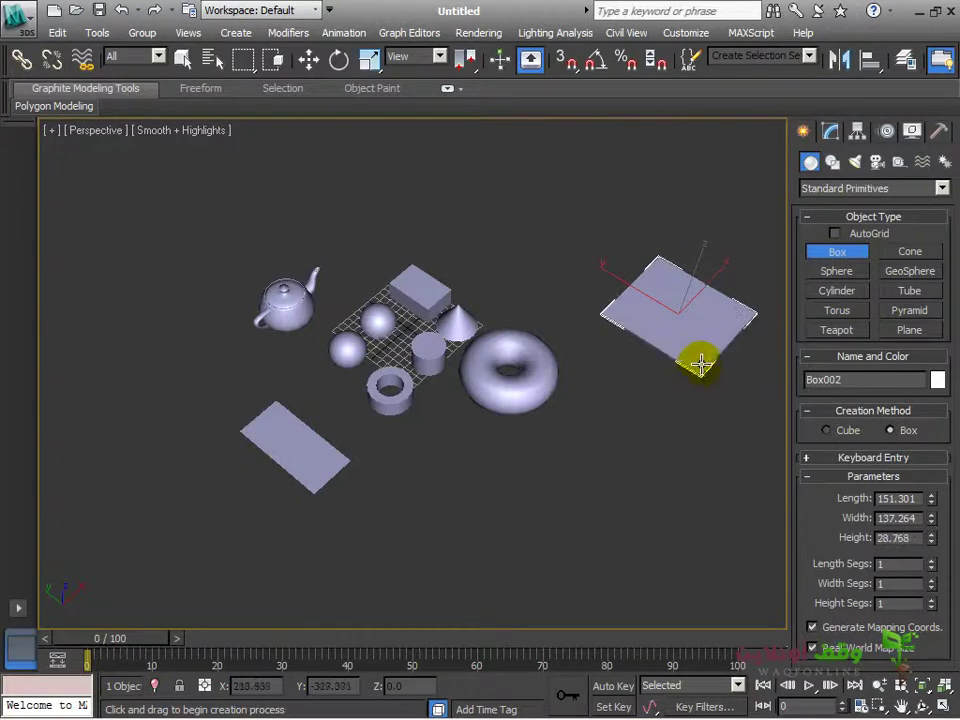
left_click(711, 293)
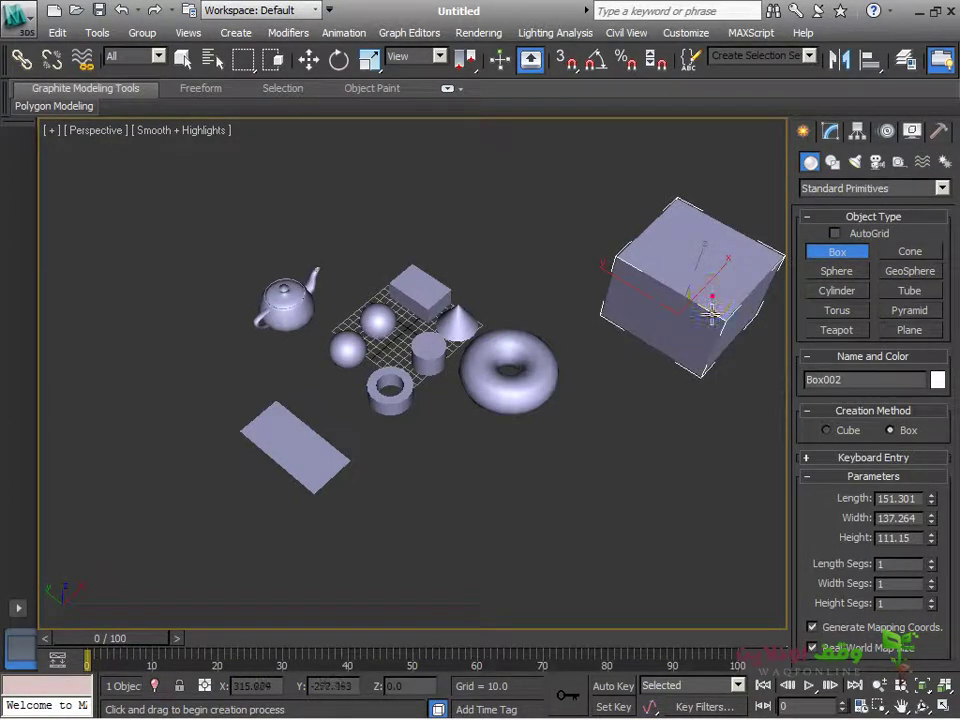
right_click(677, 440)
left_click(677, 372)
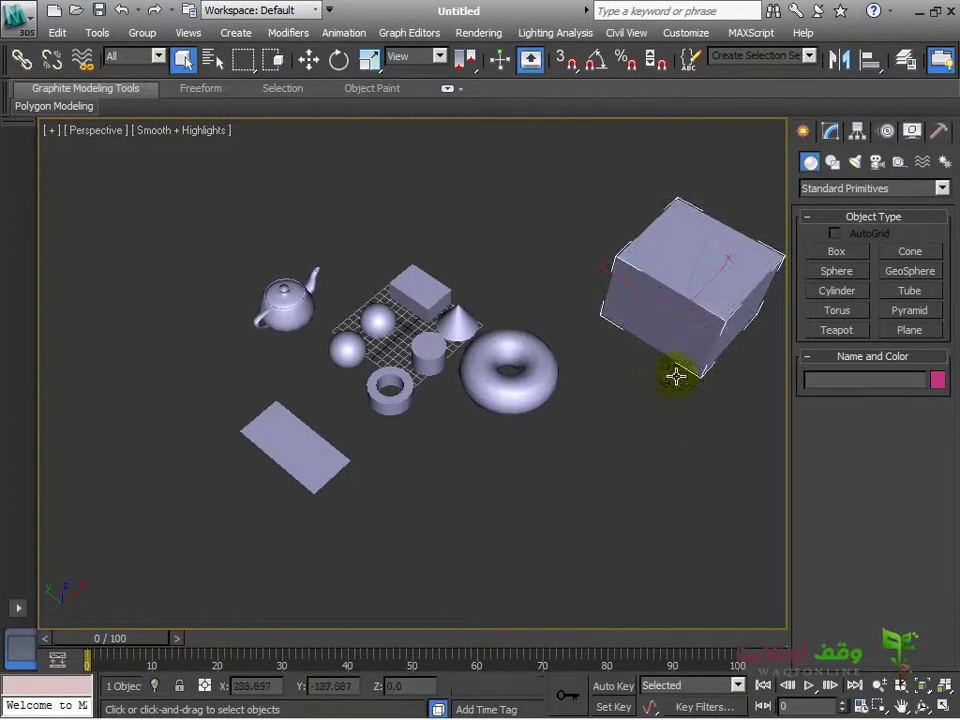
left_click(706, 422)
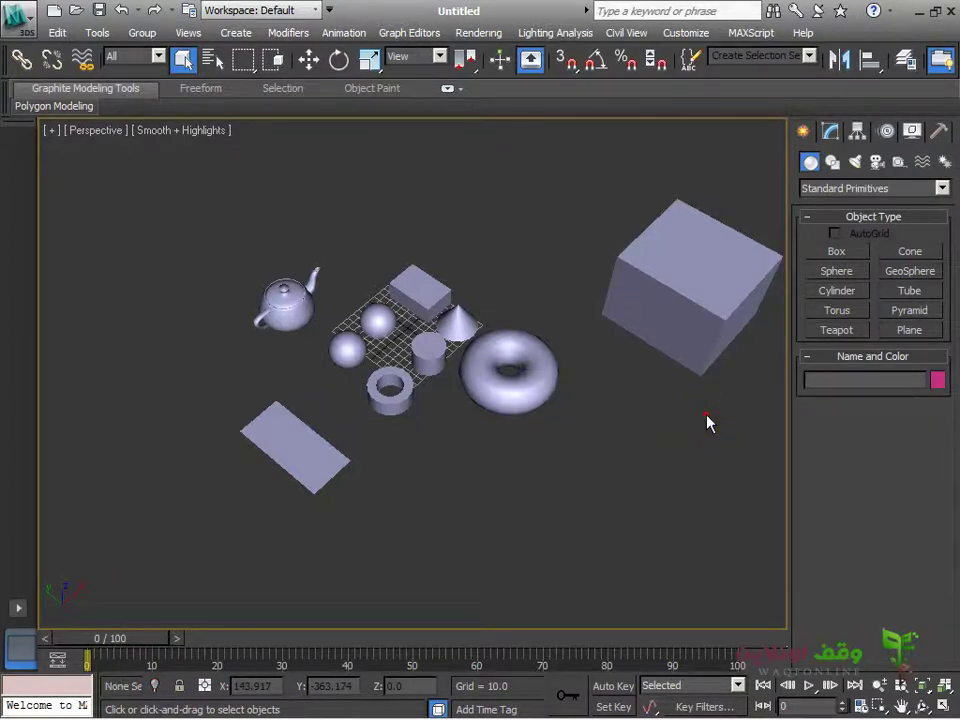
Select the large box beyond the torus and open its parameters for modification.
left_click(692, 369)
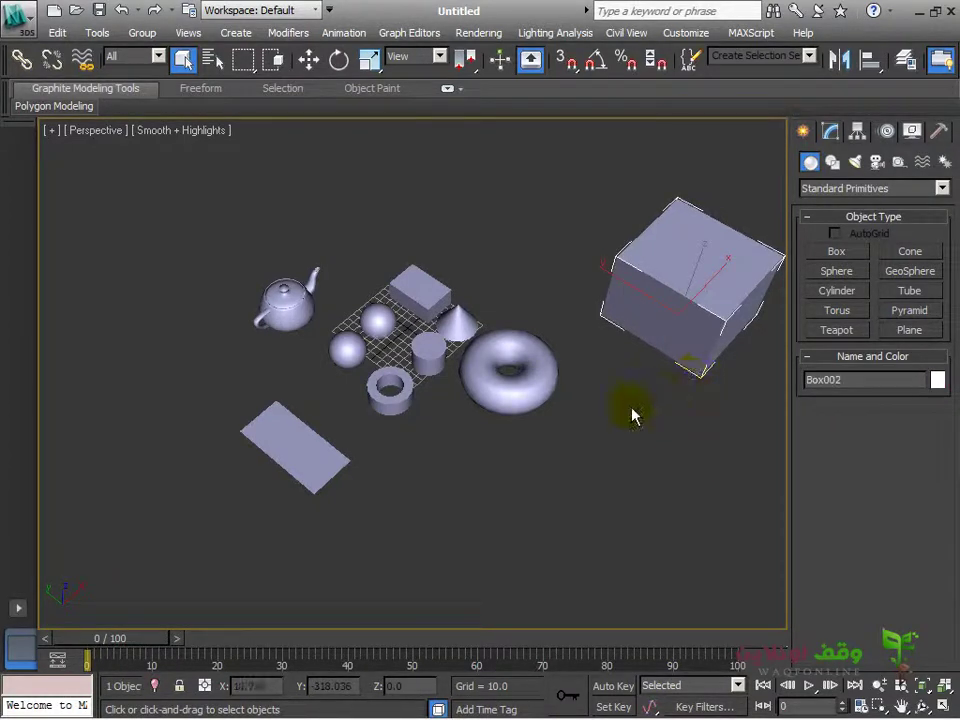
middle_click_drag(634, 414, 477, 431, "alt")
left_click(514, 407)
middle_click_drag(541, 392, 600, 355, "alt")
left_click(830, 133)
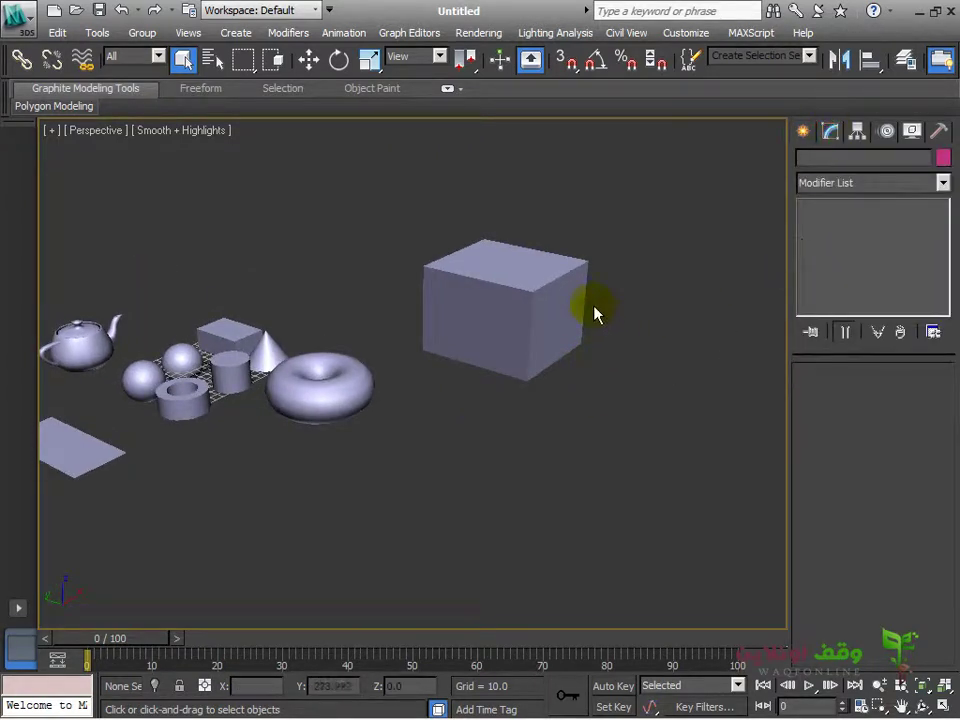
left_click(561, 294)
middle_click_drag(617, 412, 597, 414, "alt")
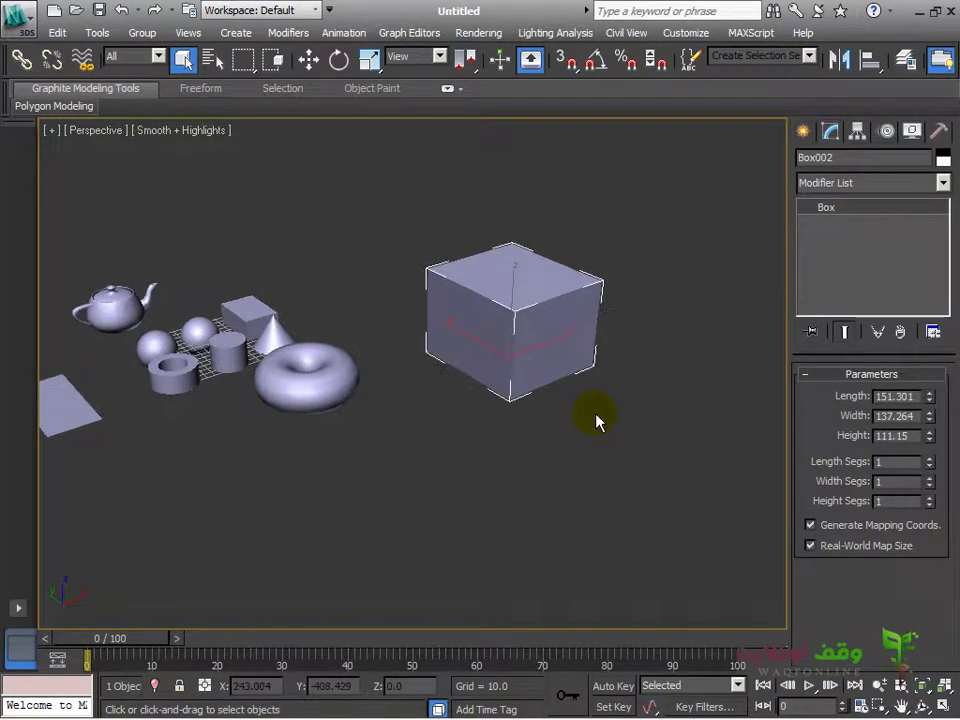
Set the large box's length, width and height to 100 each.
double_click(910, 396)
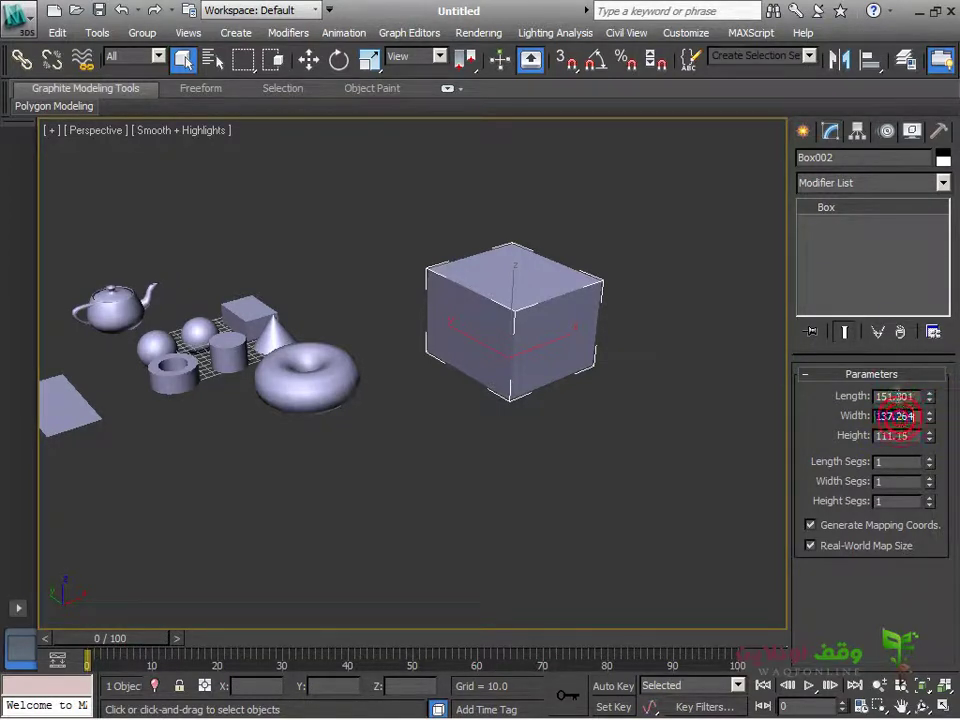
double_click(898, 396)
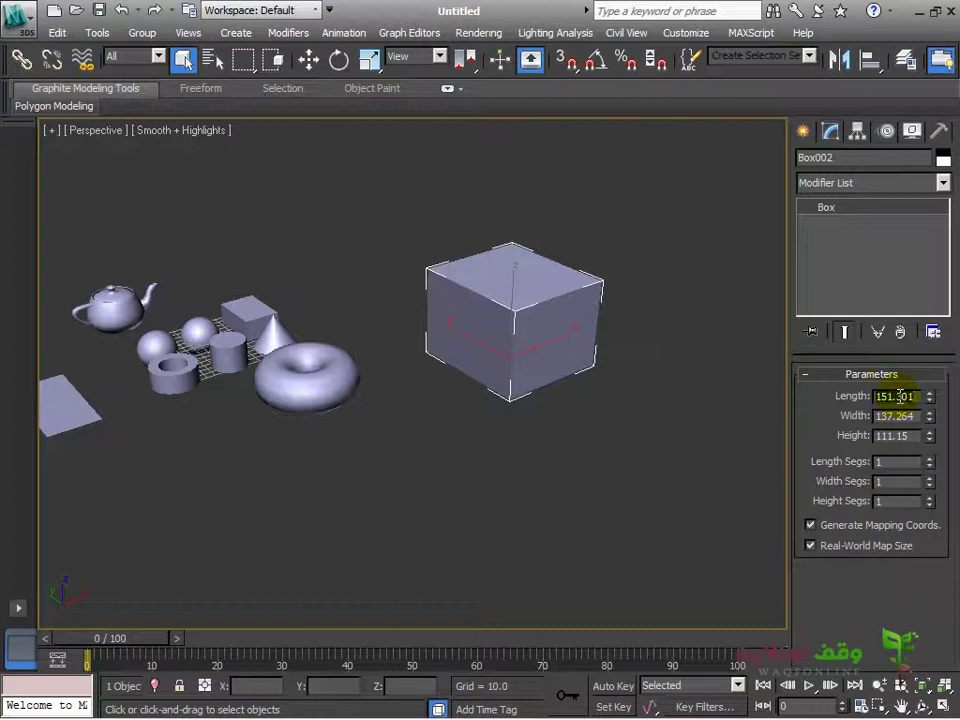
key("Return")
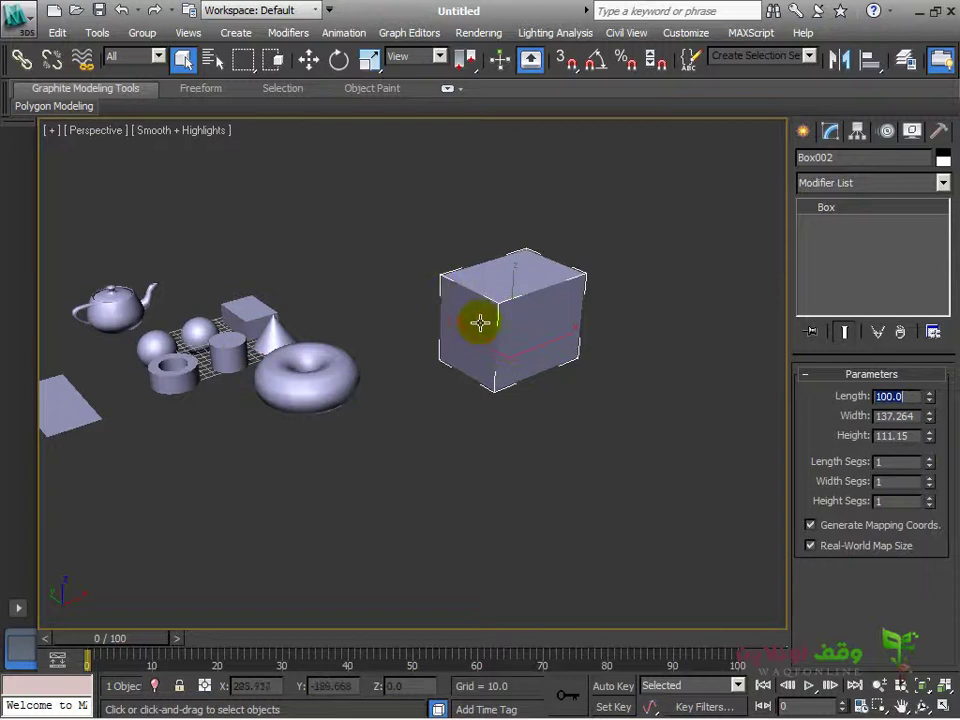
left_click(893, 415)
type("100")
key("Return")
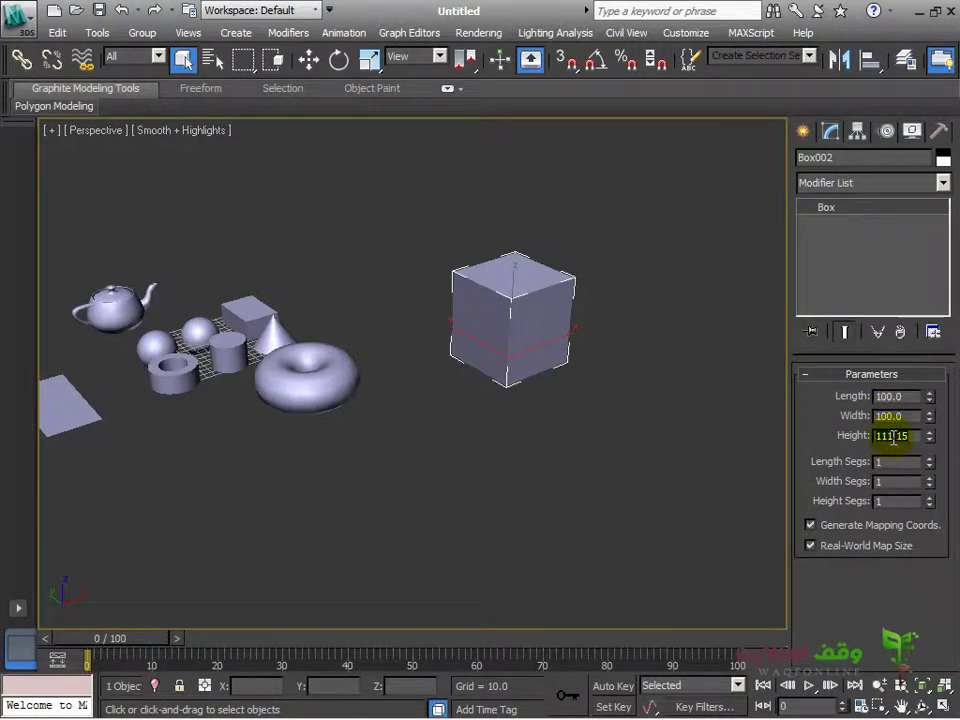
type("100")
key("Return")
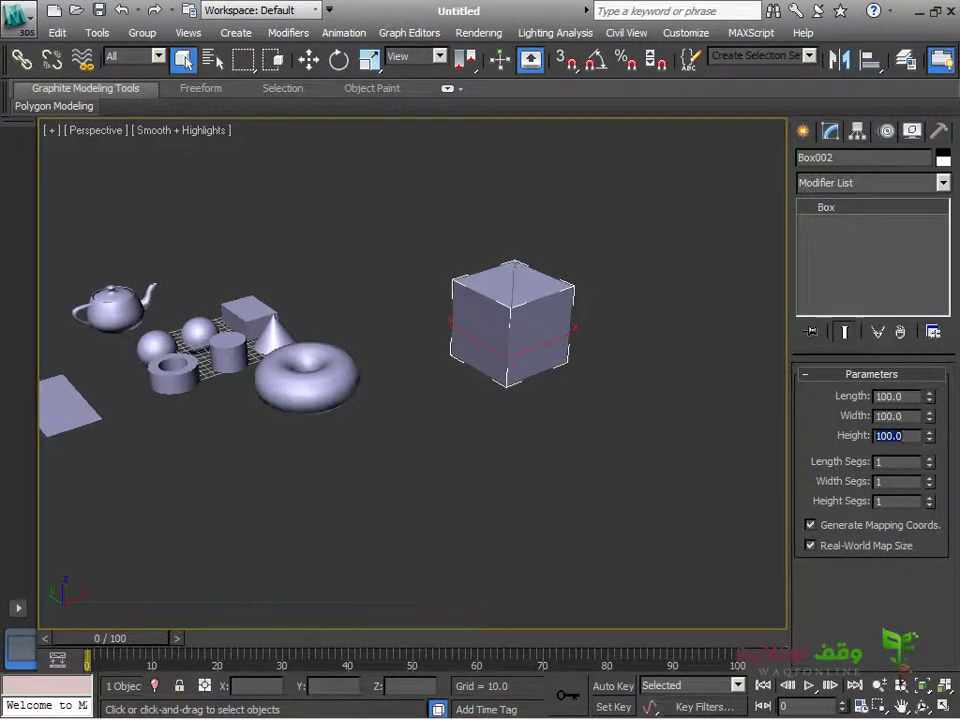
Deselect and reselect the large cube, then examine it up close from several sides.
left_click(694, 467)
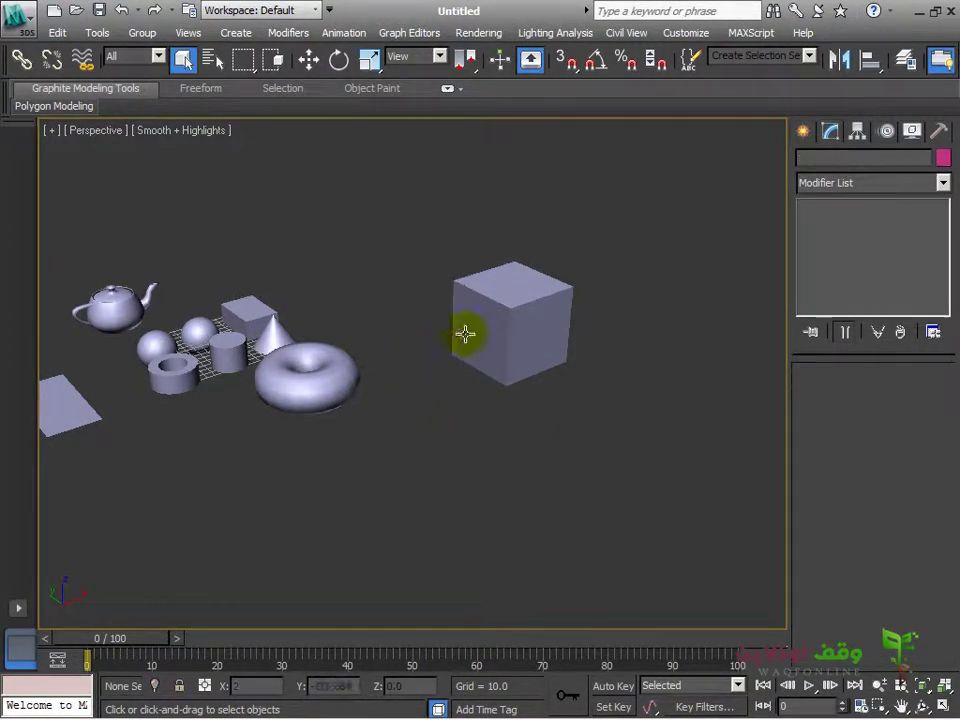
left_click(519, 316)
scroll(519, 316, "up", 10)
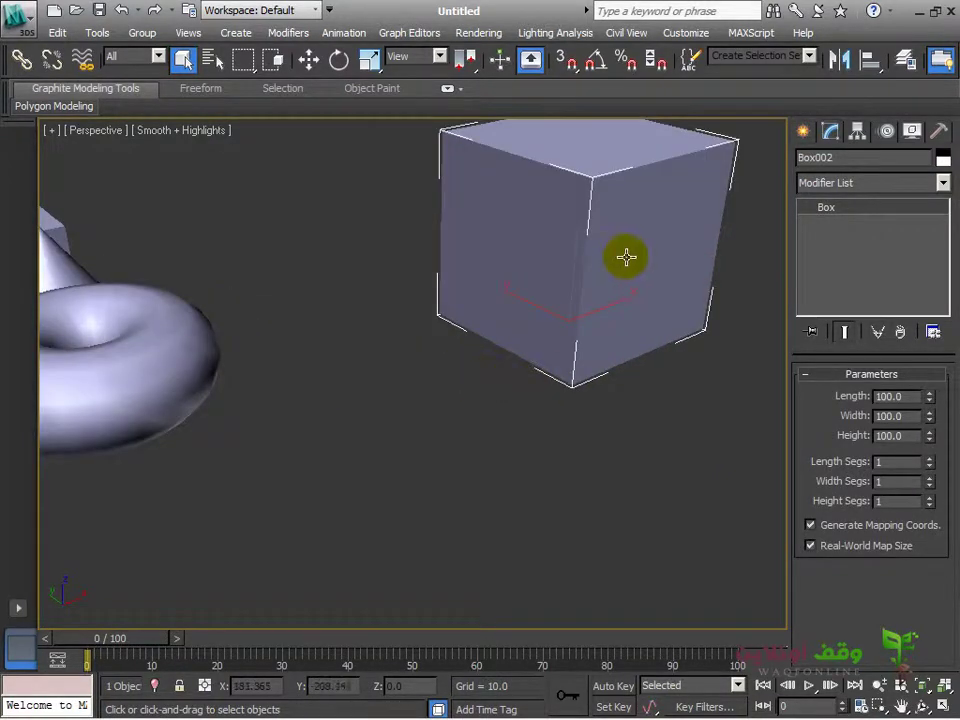
scroll(387, 430, "up", 3)
middle_click_drag(414, 390, 452, 326)
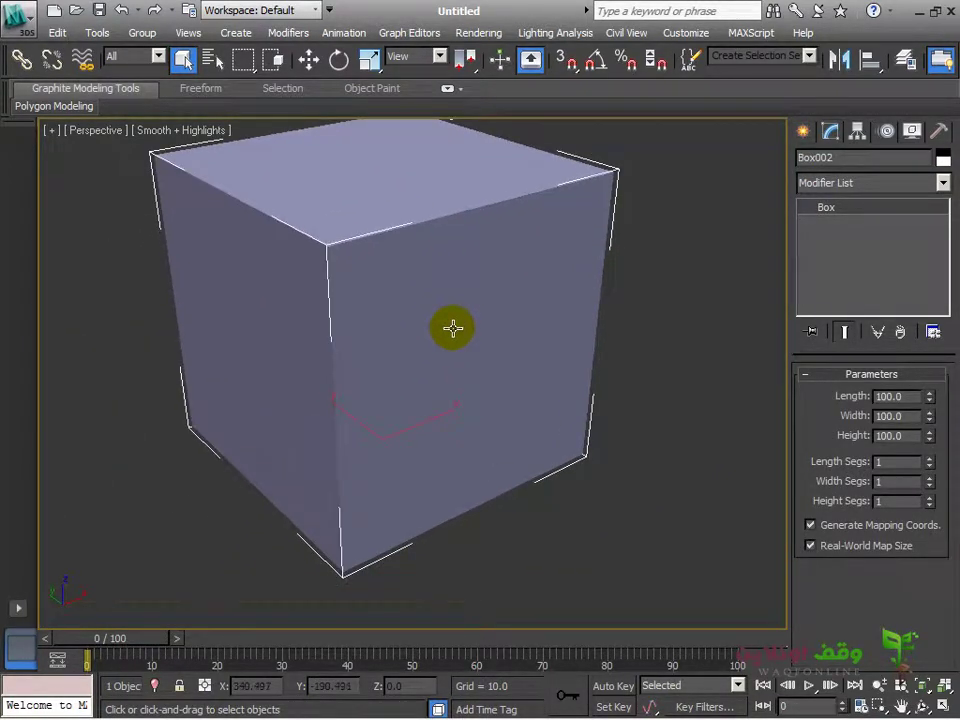
middle_click_drag(320, 430, 506, 439, "alt")
middle_click_drag(700, 495, 553, 499, "alt")
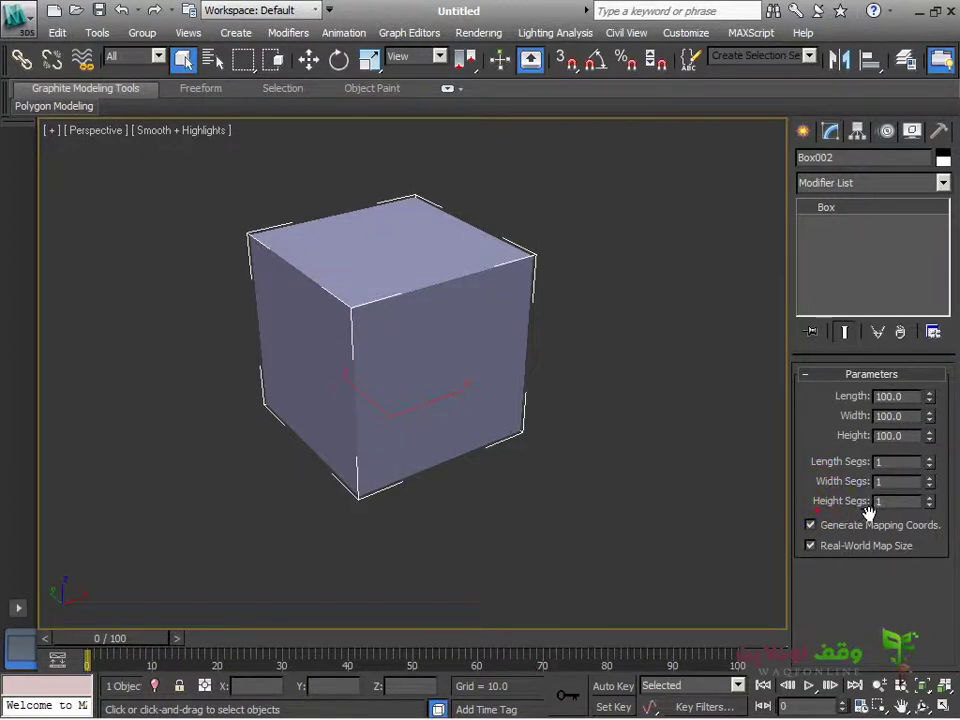
Compare the creation parameters of the Box, Torus and Cylinder primitives, then return to the selected cube's modification parameters.
left_click(805, 133)
left_click(837, 251)
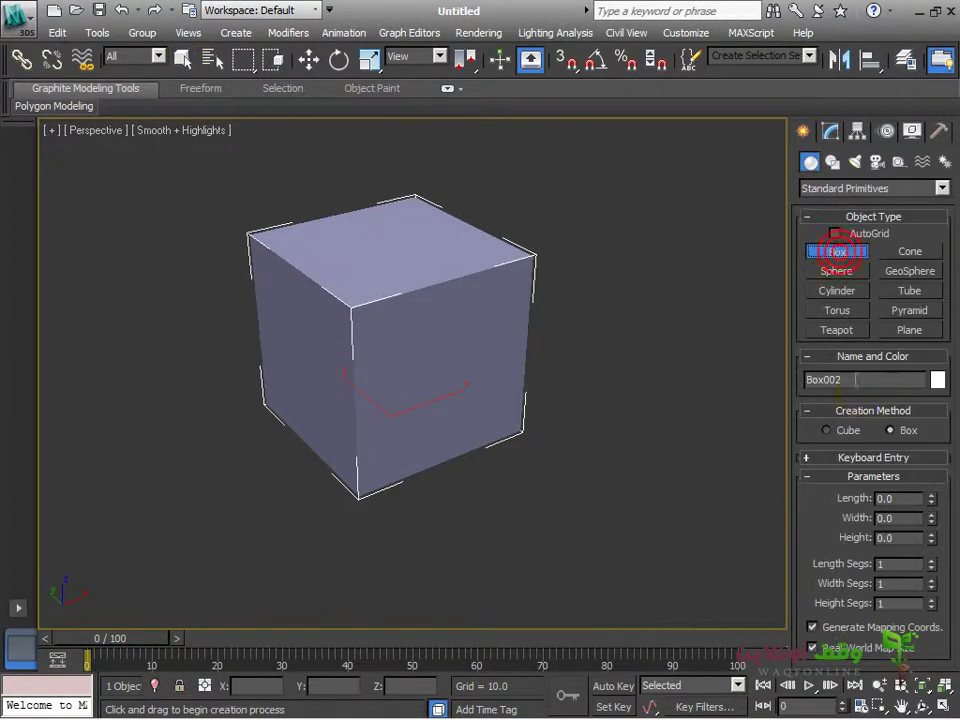
left_click(845, 311)
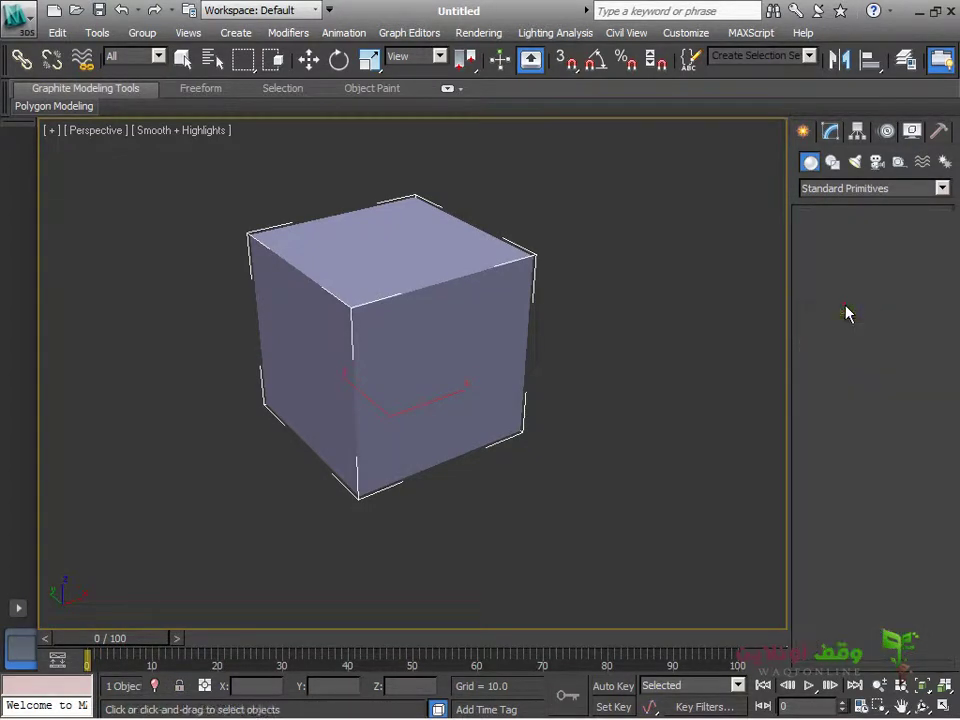
left_click_drag(840, 578, 821, 461)
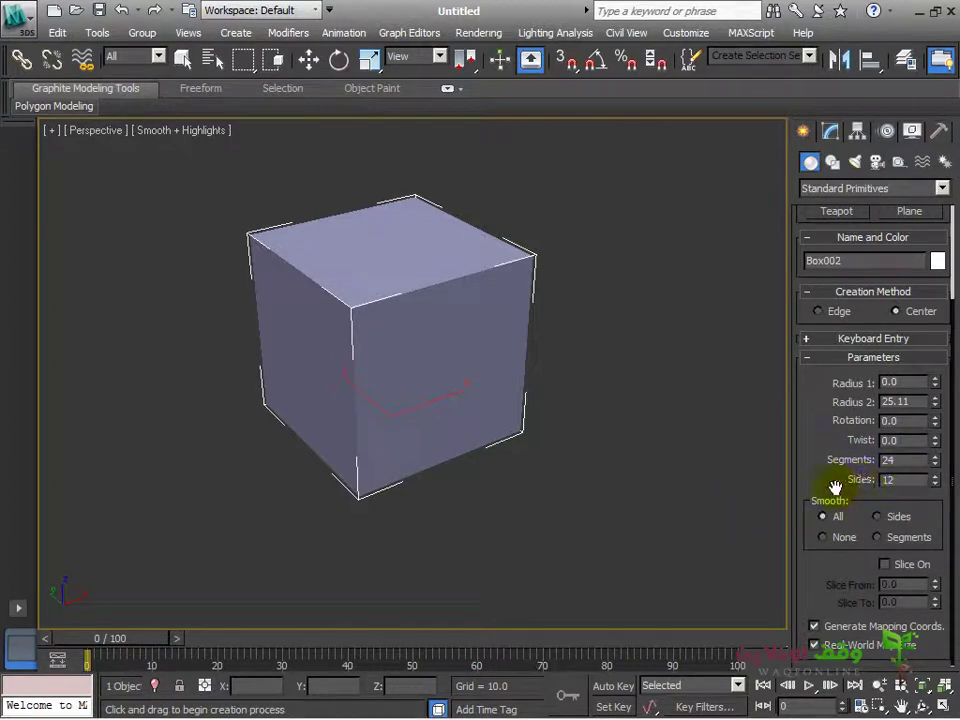
scroll(808, 448, "up", 5)
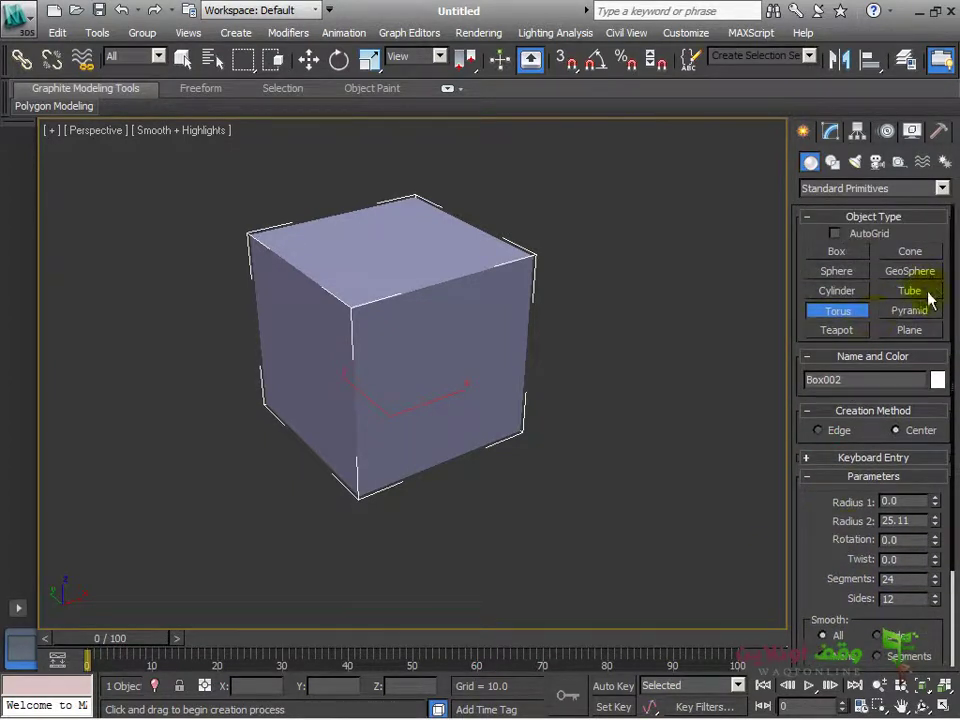
left_click(833, 292)
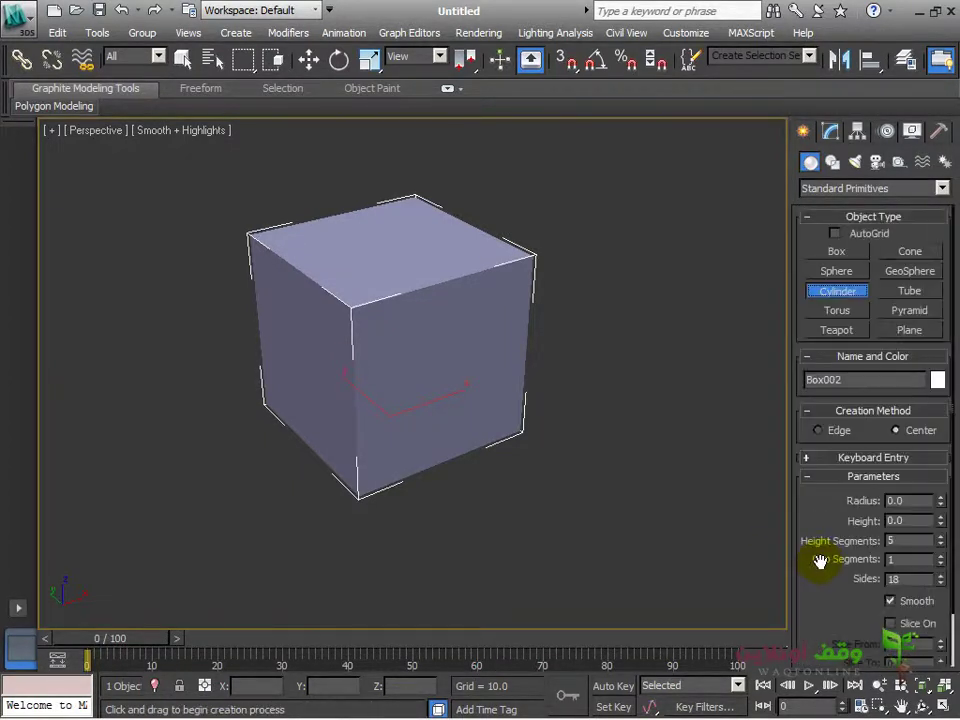
left_click_drag(814, 608, 863, 540)
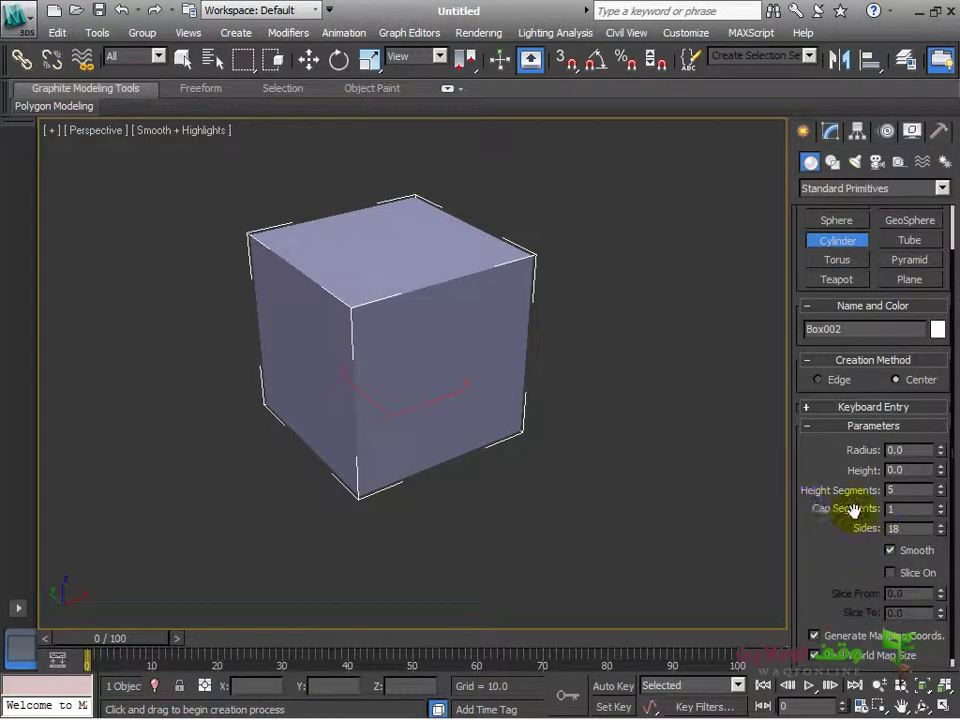
scroll(850, 320, "up", 3)
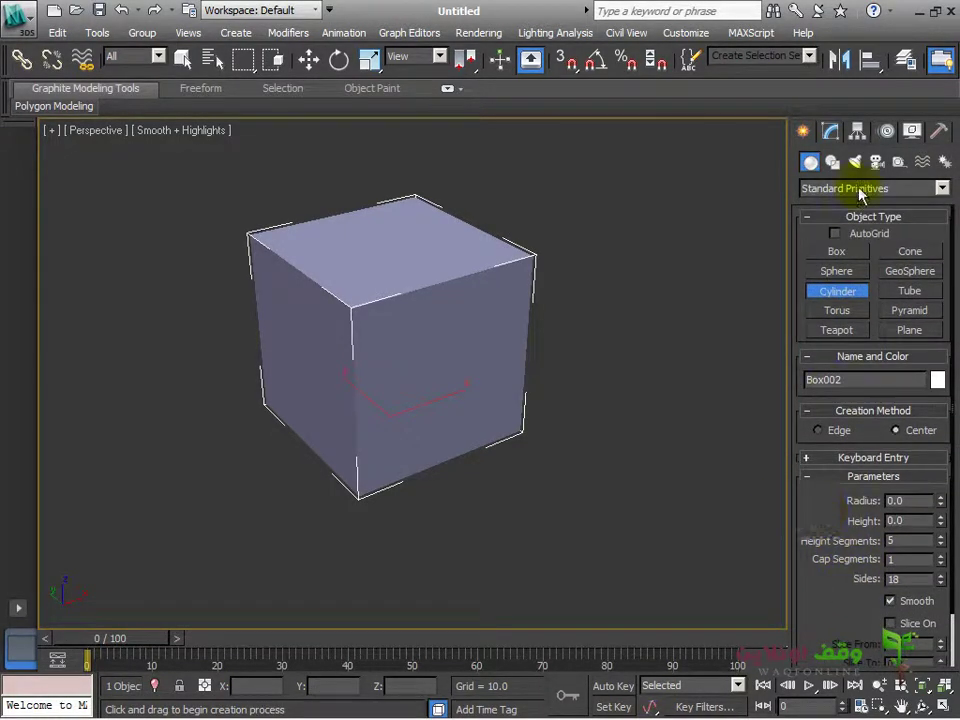
left_click(831, 132)
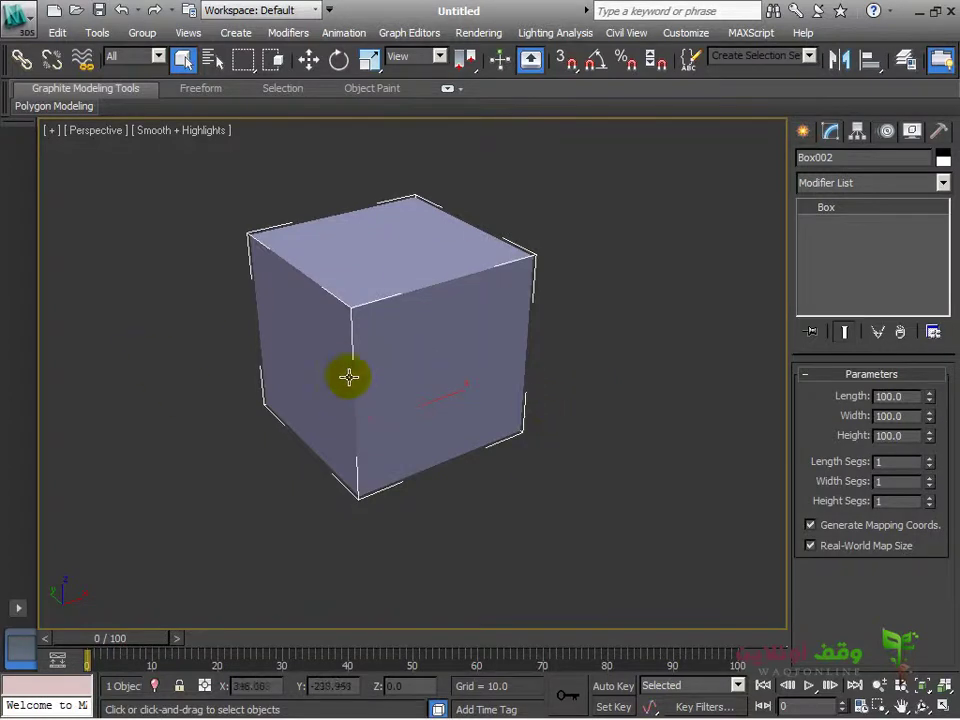
Set the large cube's length, width and height segments to 5 each and turn on the Edged Faces display.
middle_click_drag(311, 377, 448, 422)
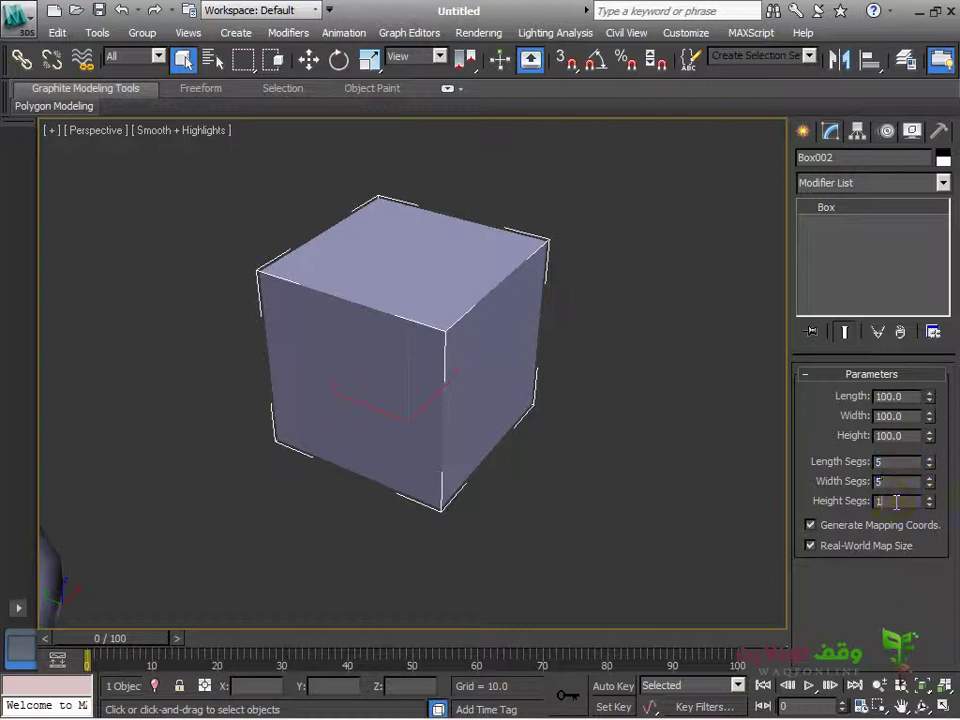
middle_click_drag(521, 418, 604, 393, "alt")
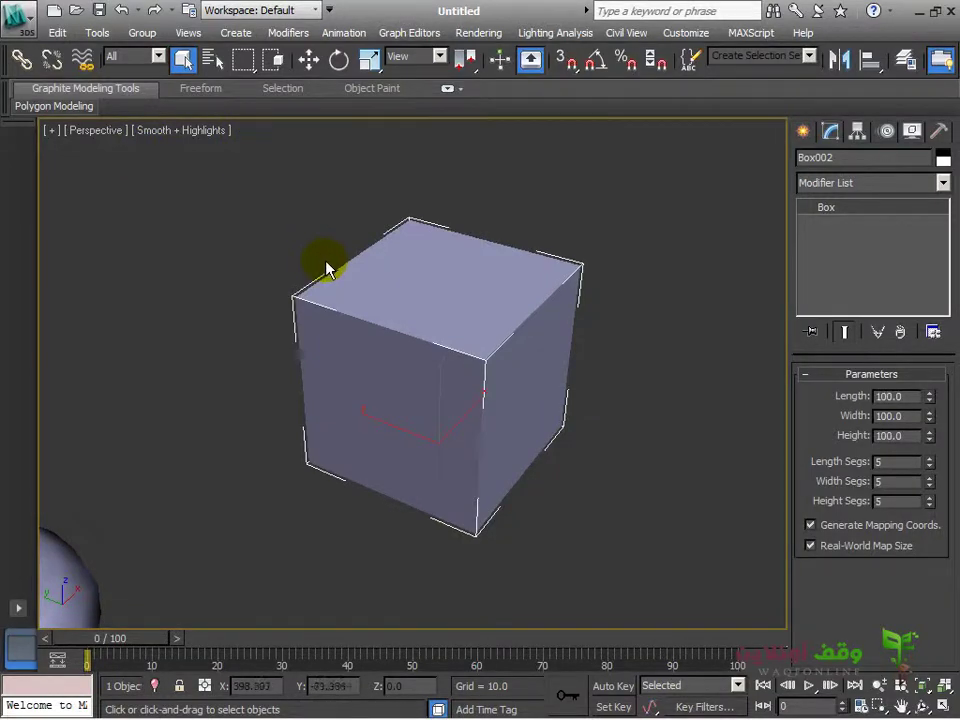
key("F4")
middle_click_drag(461, 465, 514, 437, "alt")
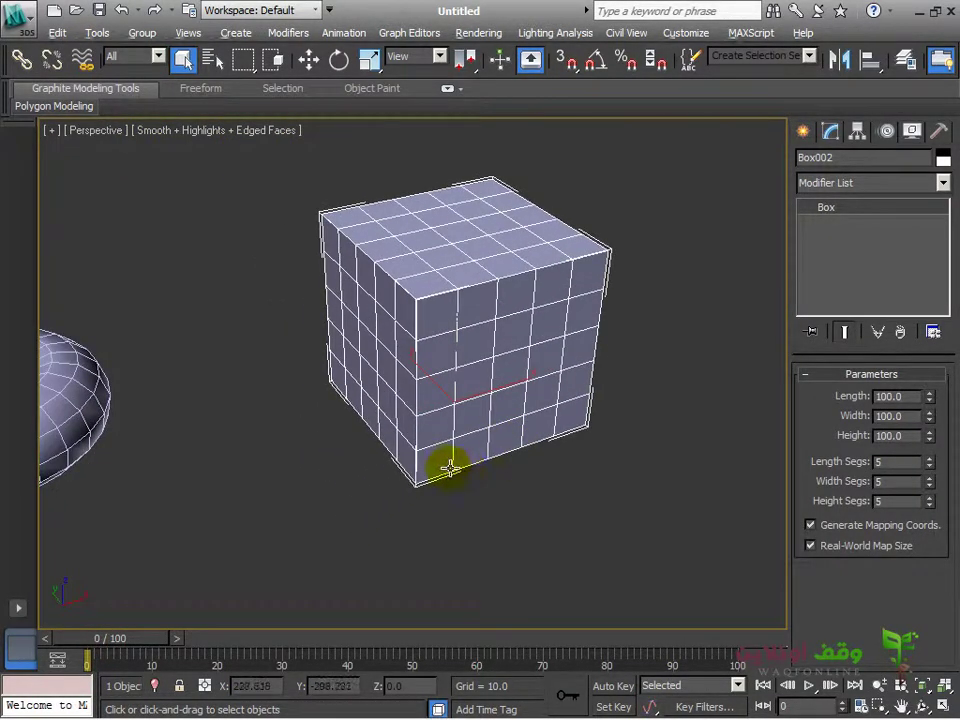
middle_click_drag(450, 468, 510, 486, "alt")
middle_click_drag(499, 390, 456, 435, "alt")
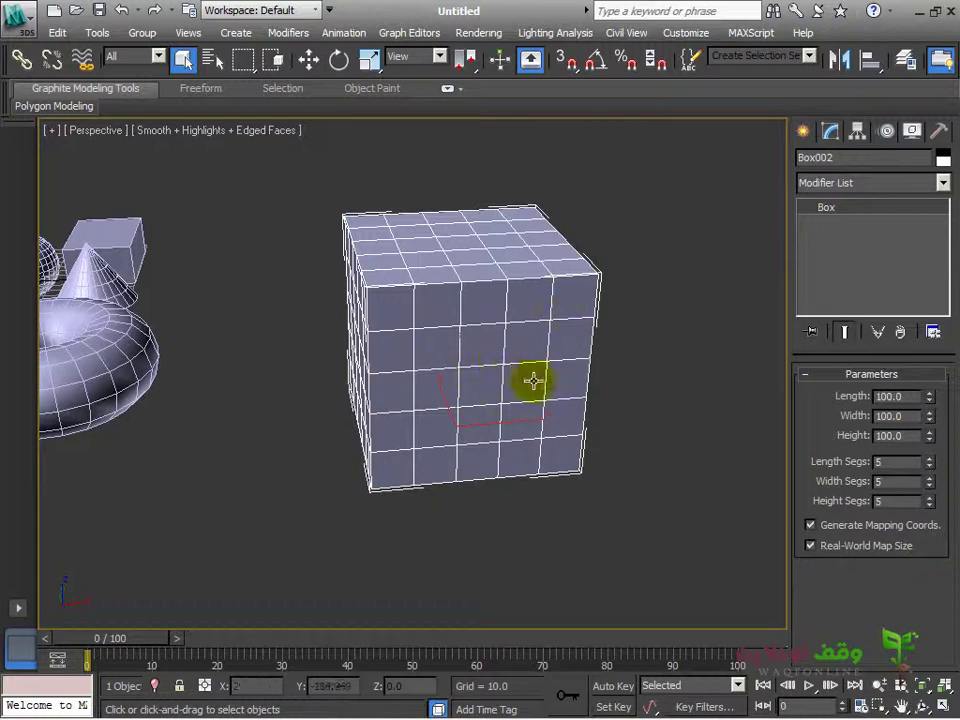
middle_click_drag(443, 365, 450, 400, "alt")
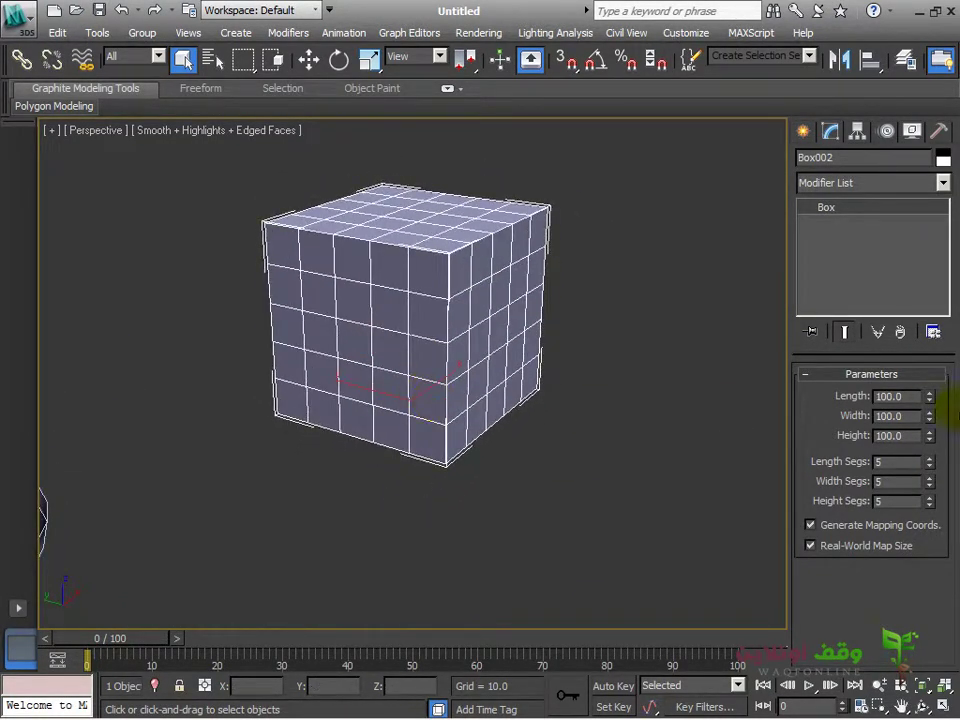
Reset the cube's length, width and height segments to 1 each.
right_click(928, 462)
right_click(928, 482)
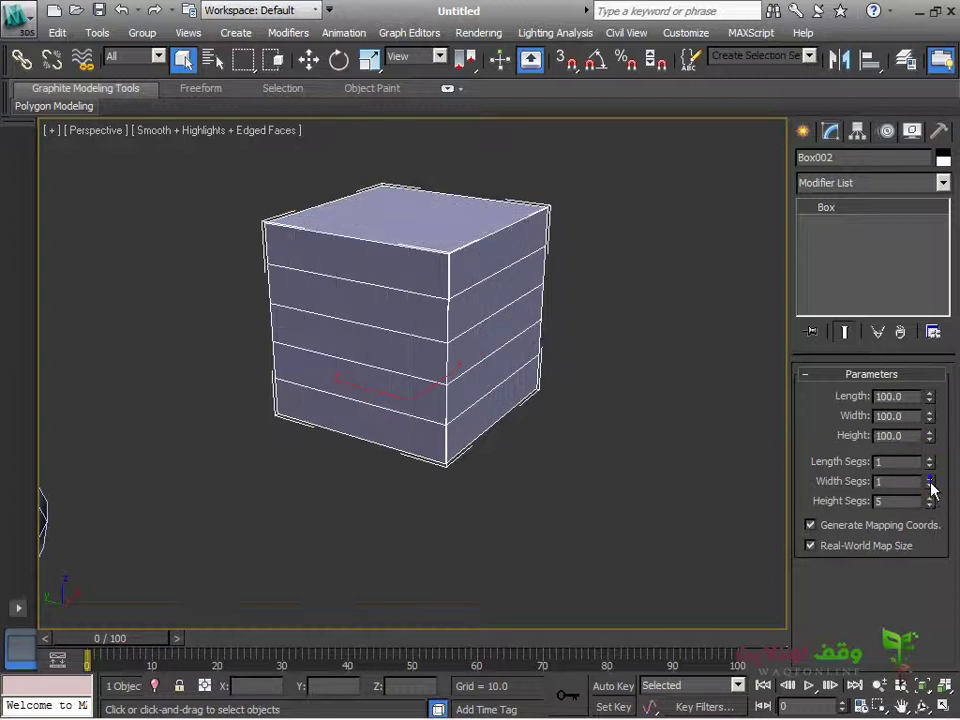
right_click(929, 502)
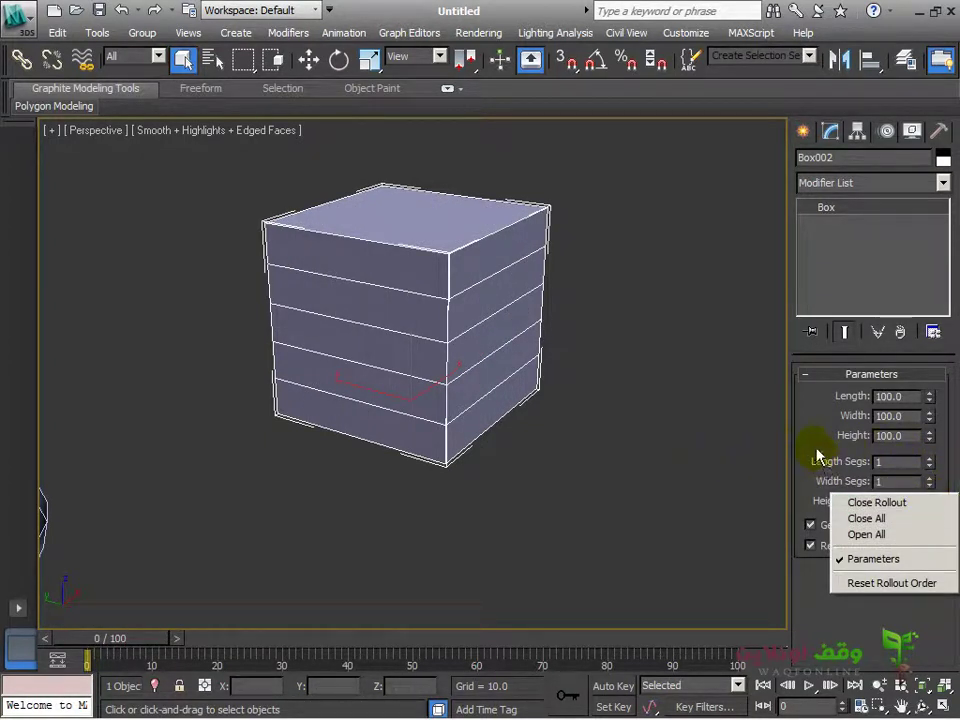
left_click(817, 455)
right_click(929, 502)
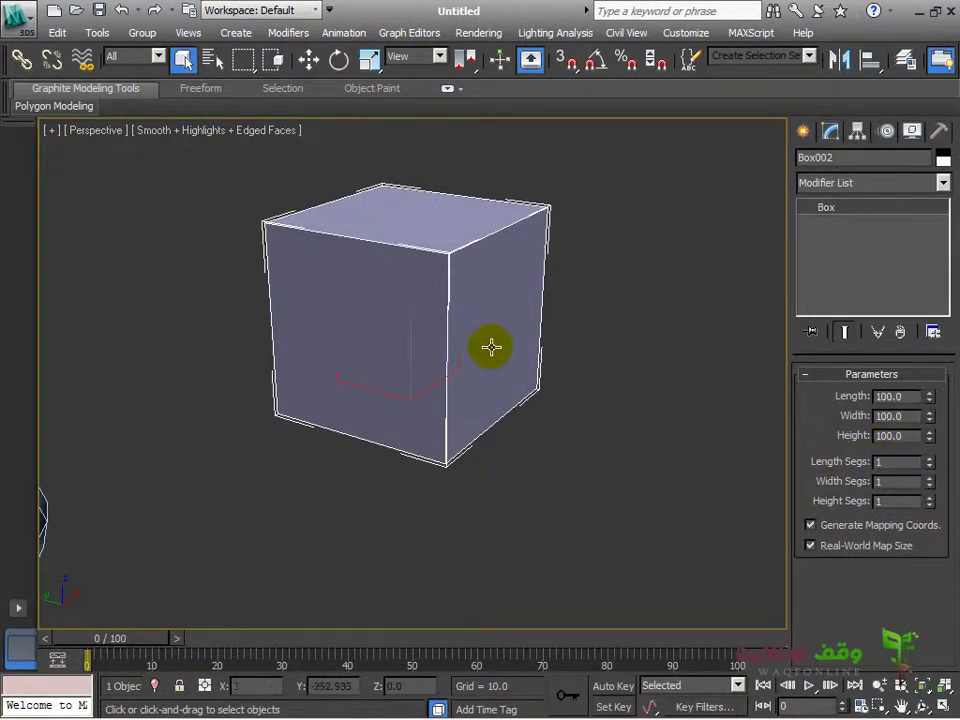
middle_click_drag(491, 345, 411, 346, "alt")
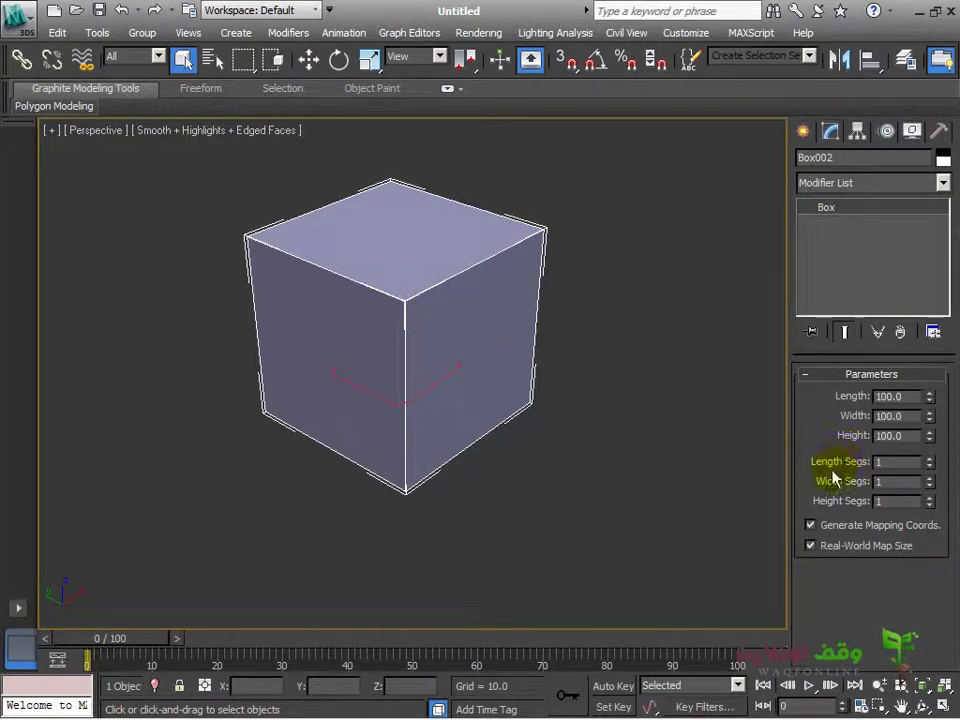
Set the cube's length segments to 2 and raise them further to 12, comparing the divisions from several sides.
left_click(929, 458)
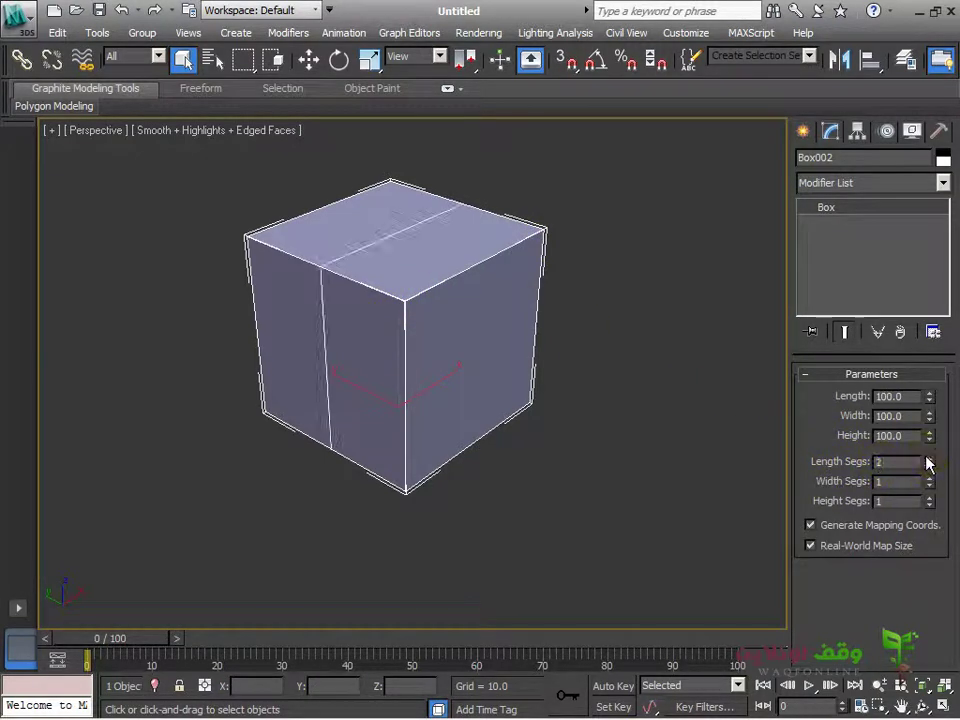
middle_click_drag(347, 450, 567, 317, "alt")
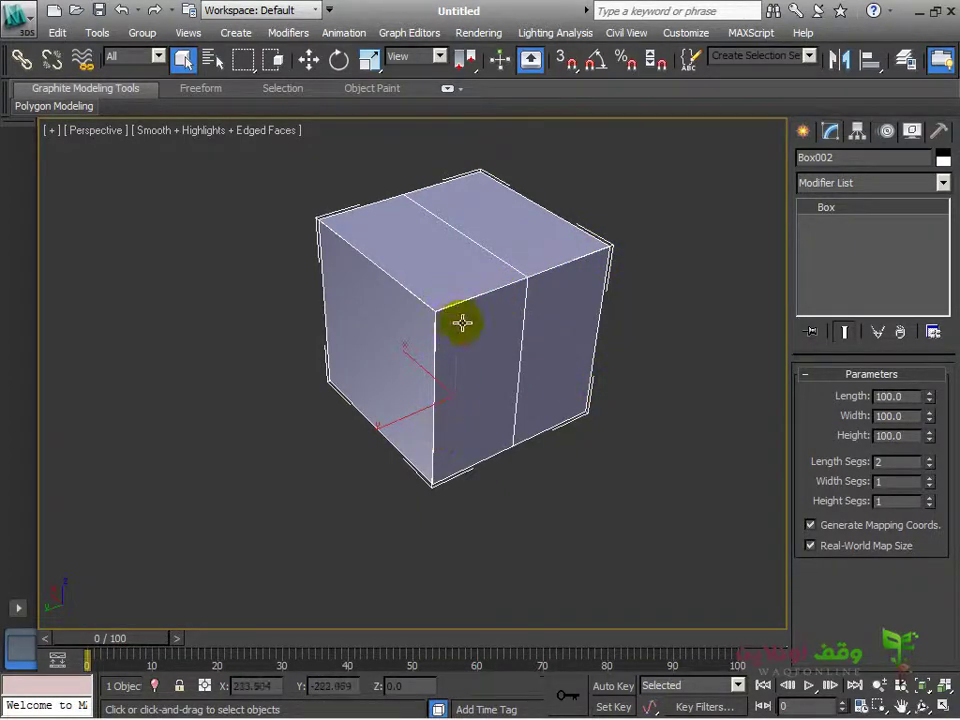
left_click(929, 457)
left_click_drag(929, 456, 929, 462)
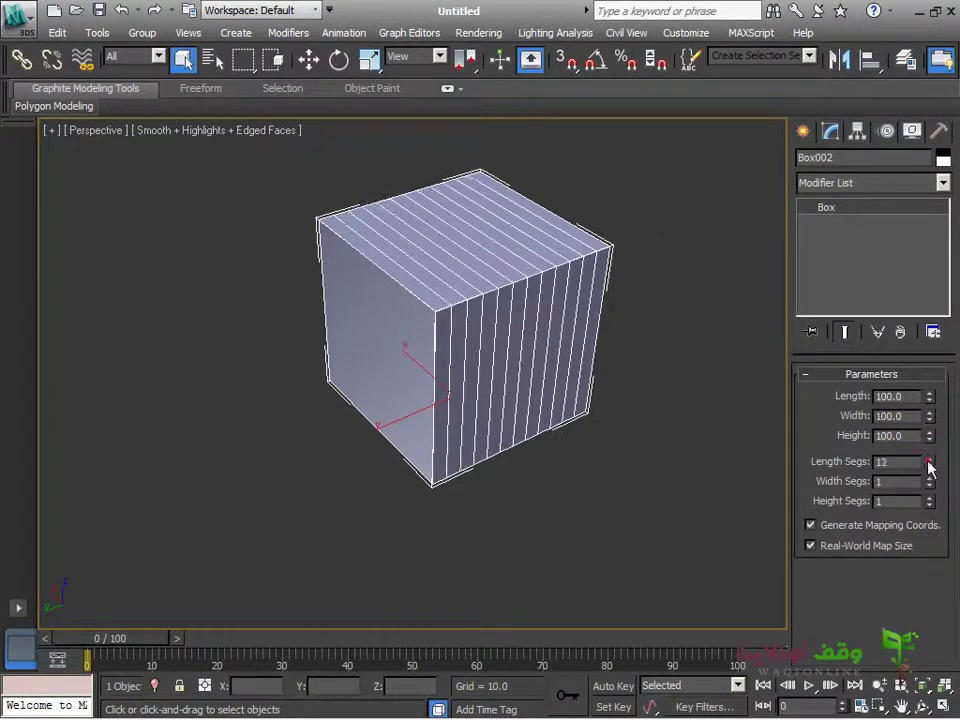
middle_click_drag(510, 470, 540, 258, "alt")
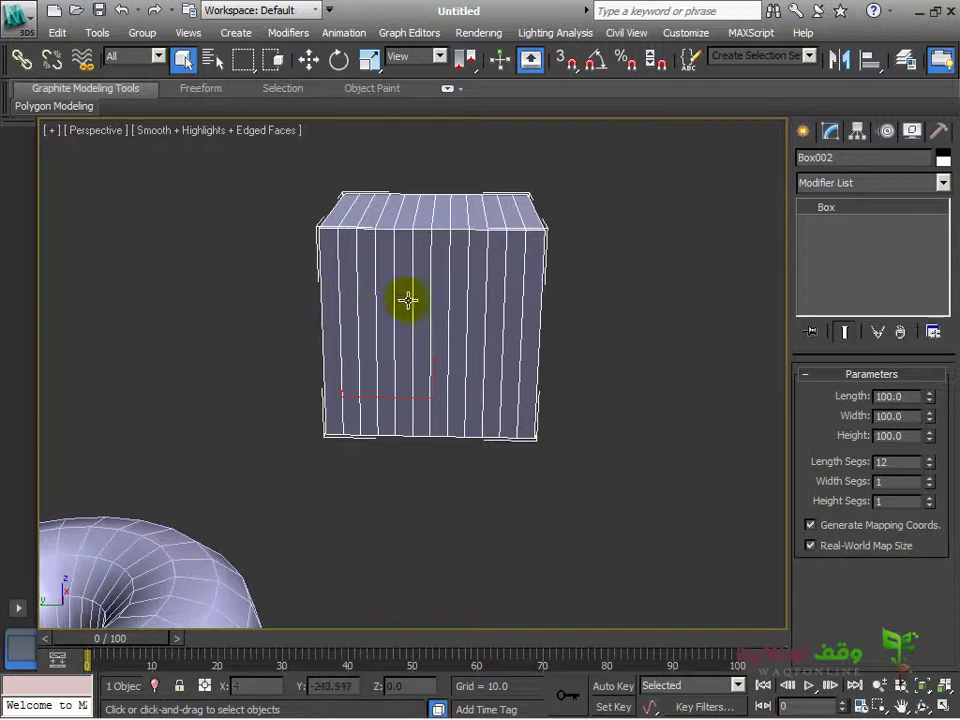
middle_click_drag(484, 324, 540, 443, "alt")
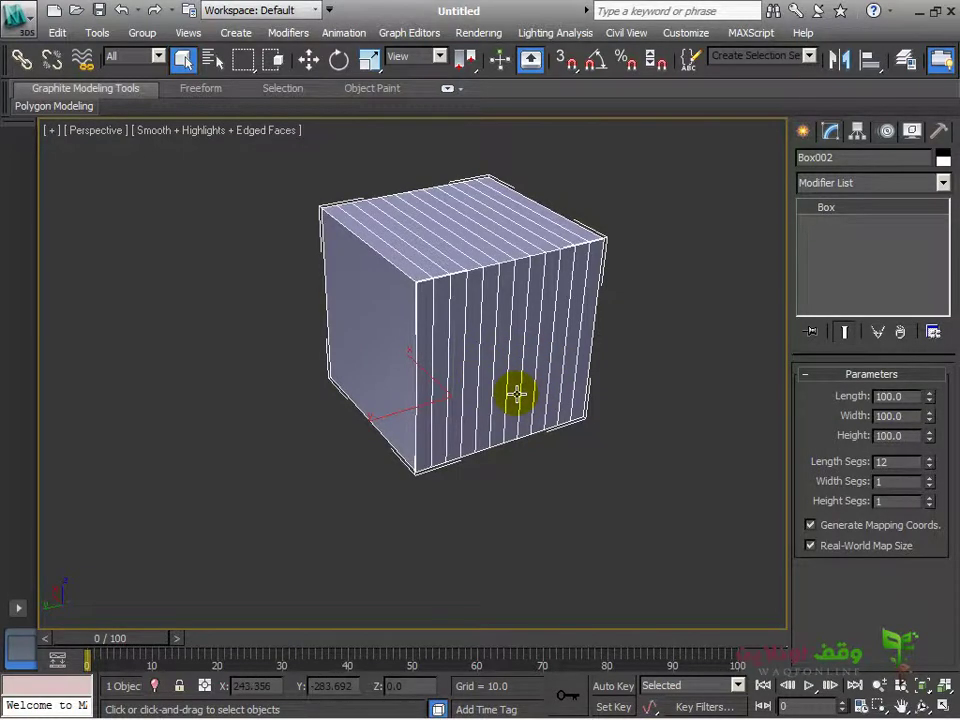
Toggle the Edged Faces display off and on twice and examine the cube's length divisions up close.
key("F4")
key("F4")
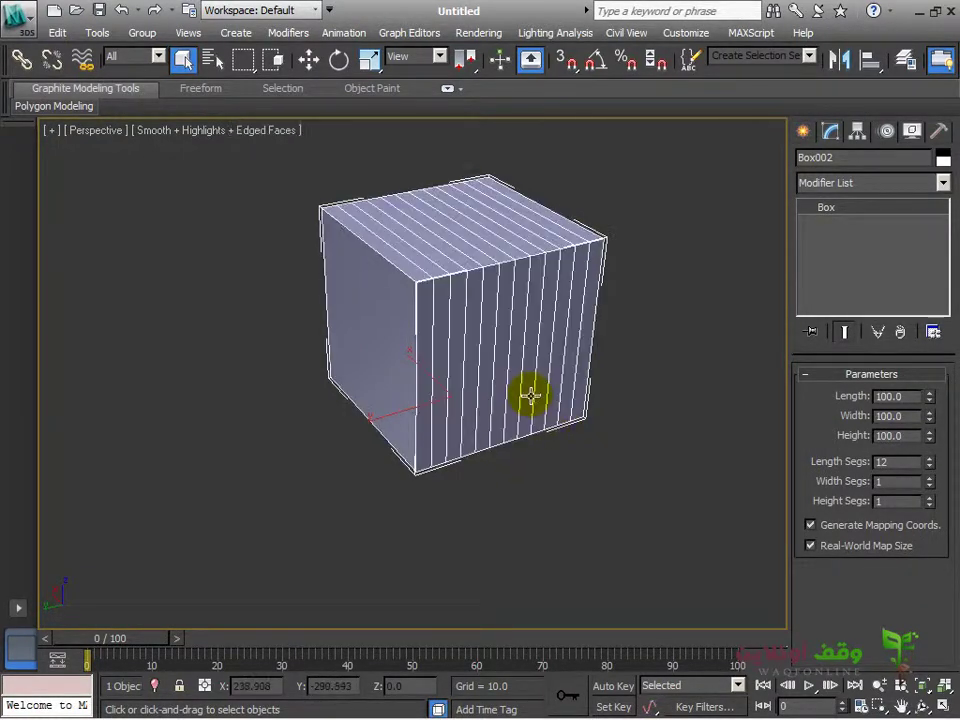
key("F4")
key("F4")
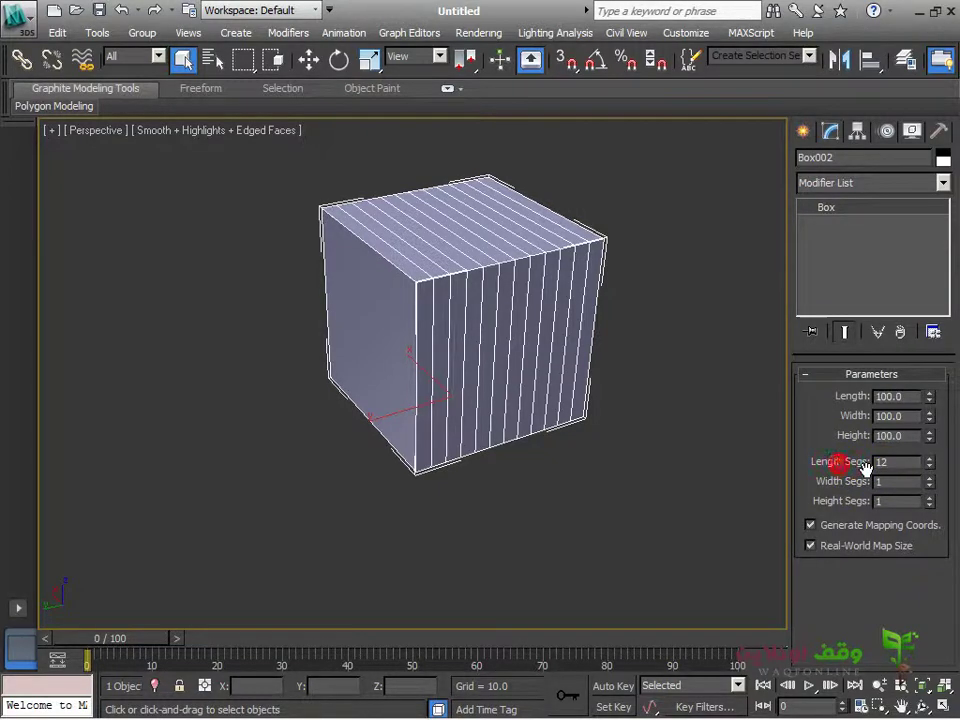
middle_click_drag(489, 354, 497, 386)
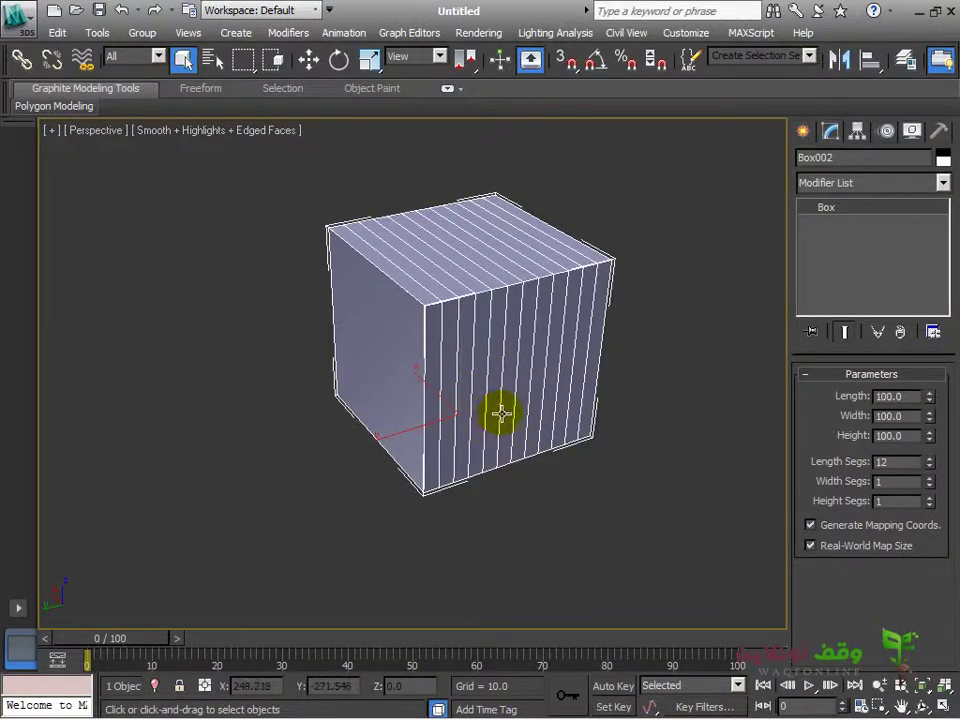
middle_click_drag(499, 411, 529, 424)
scroll(606, 430, "up", 4)
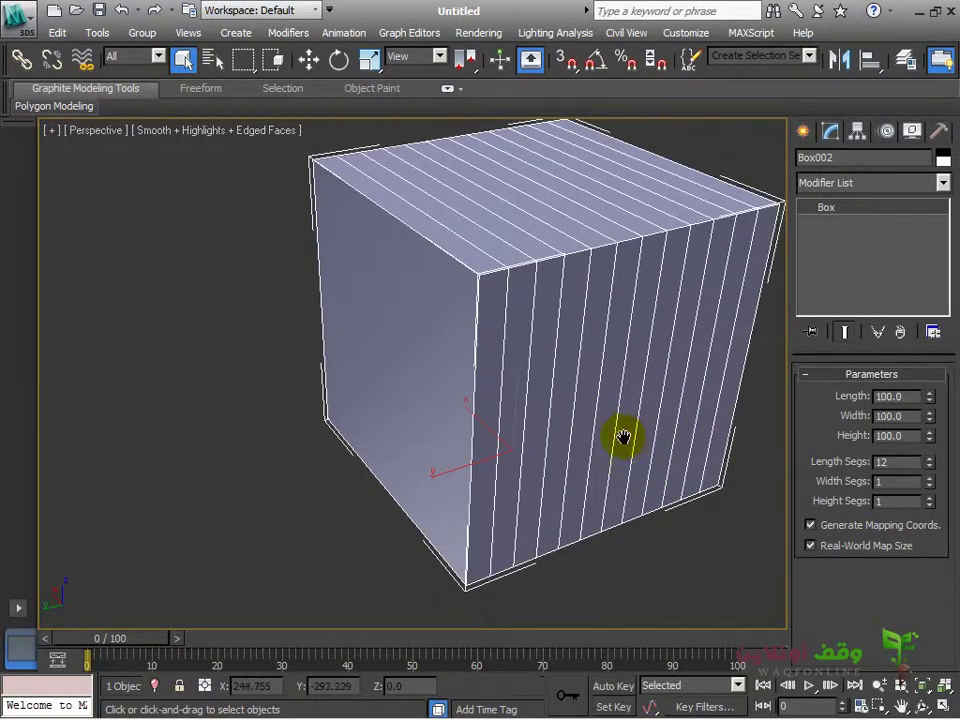
middle_click_drag(435, 353, 669, 418, "alt")
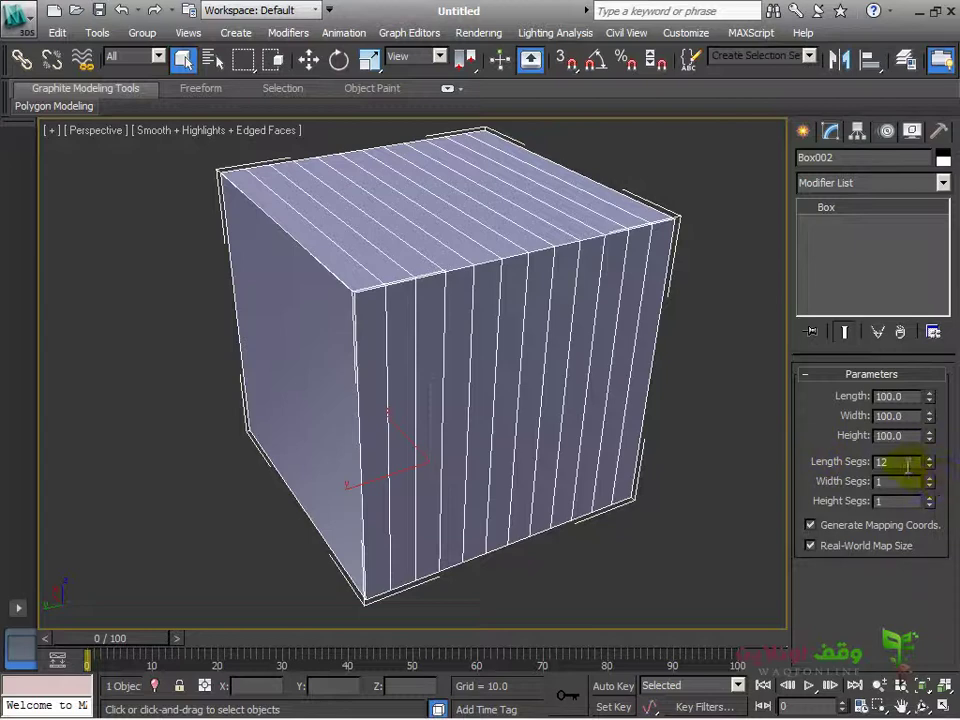
Set the cube's length, width and height segments to 10 each and deselect the cube.
type("0")
key("Return")
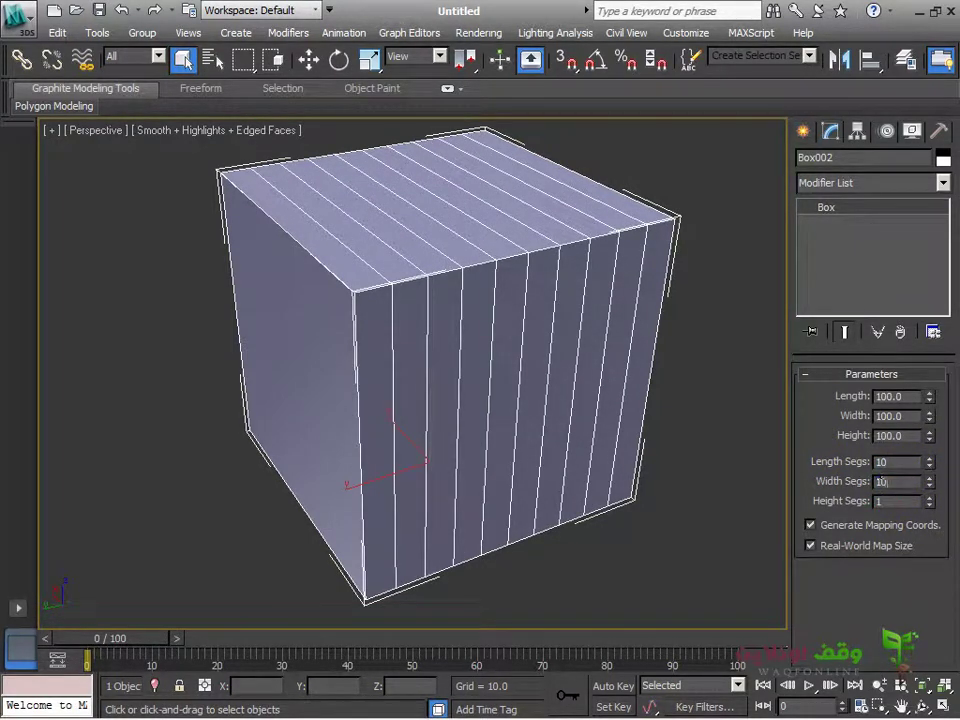
key("Return")
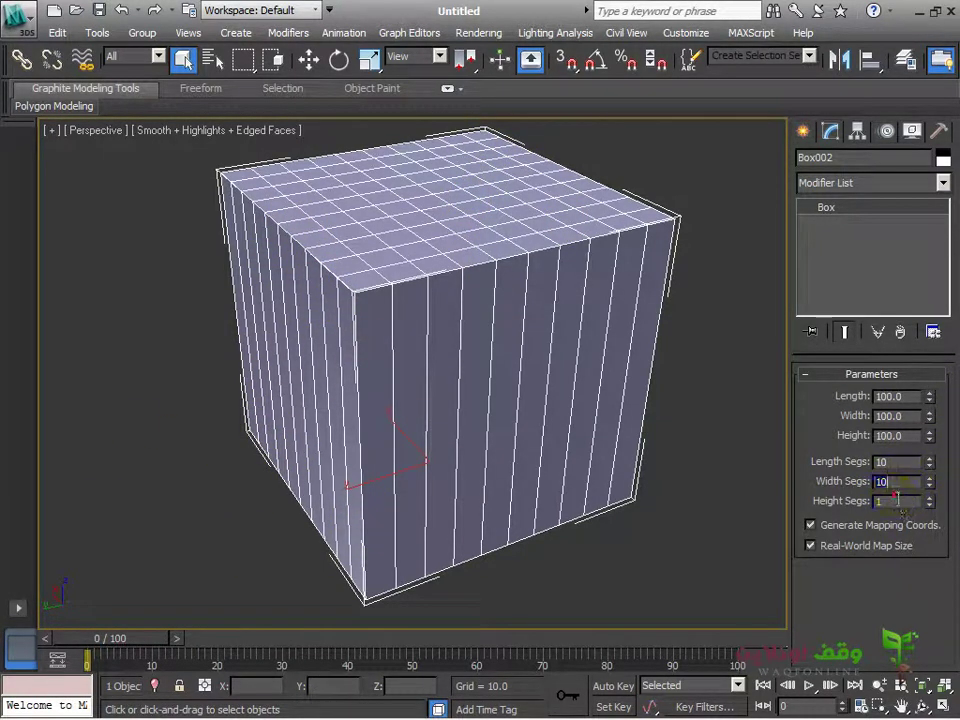
key("Return")
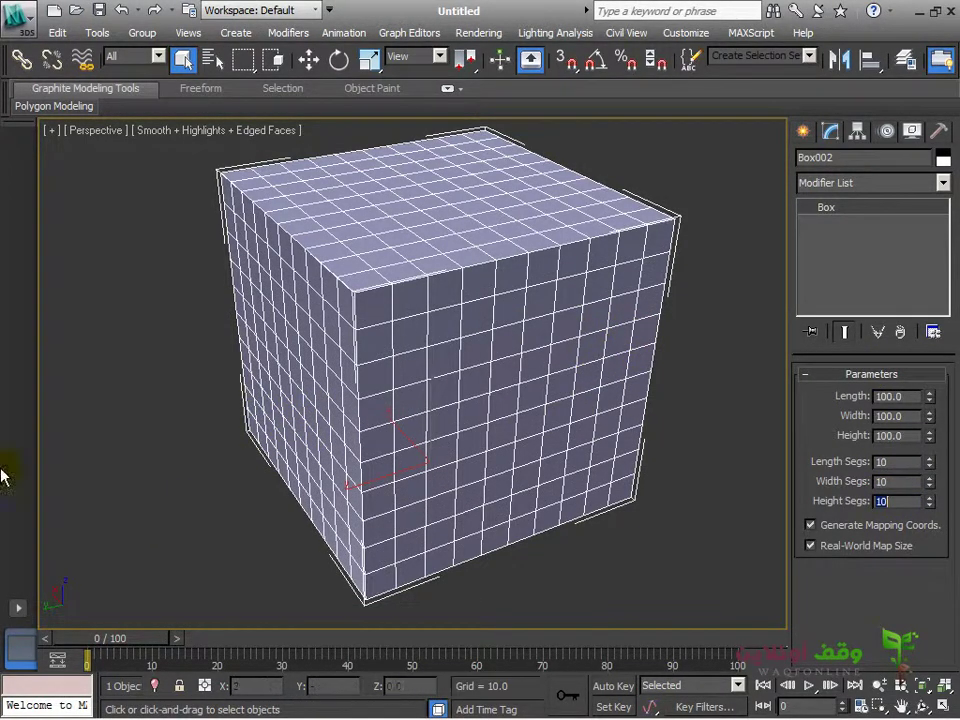
middle_click_drag(490, 418, 454, 340, "alt")
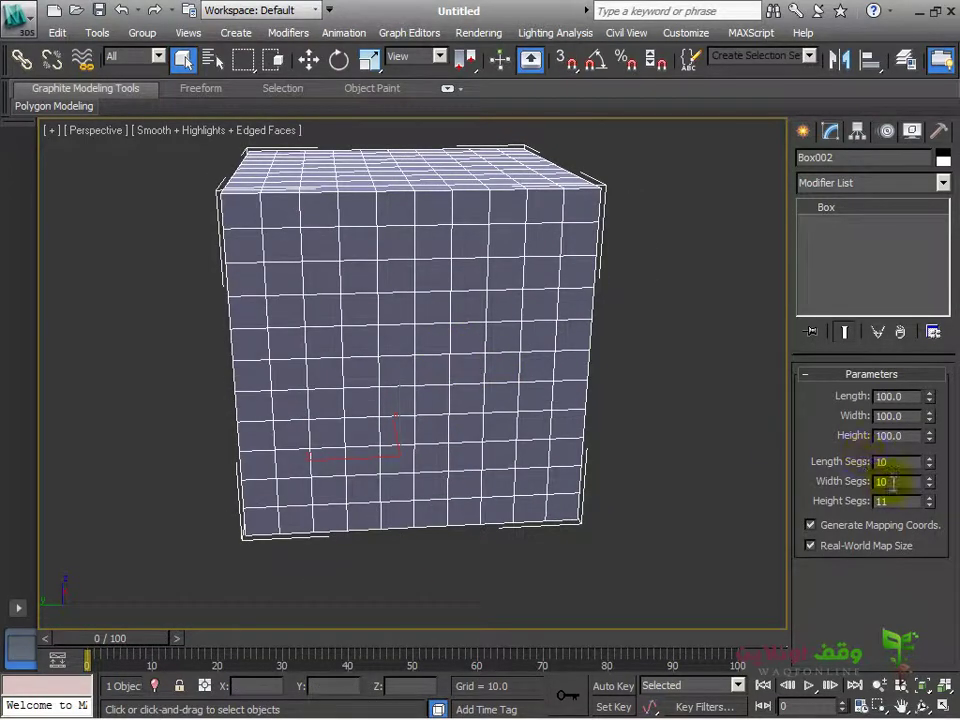
left_click(583, 454)
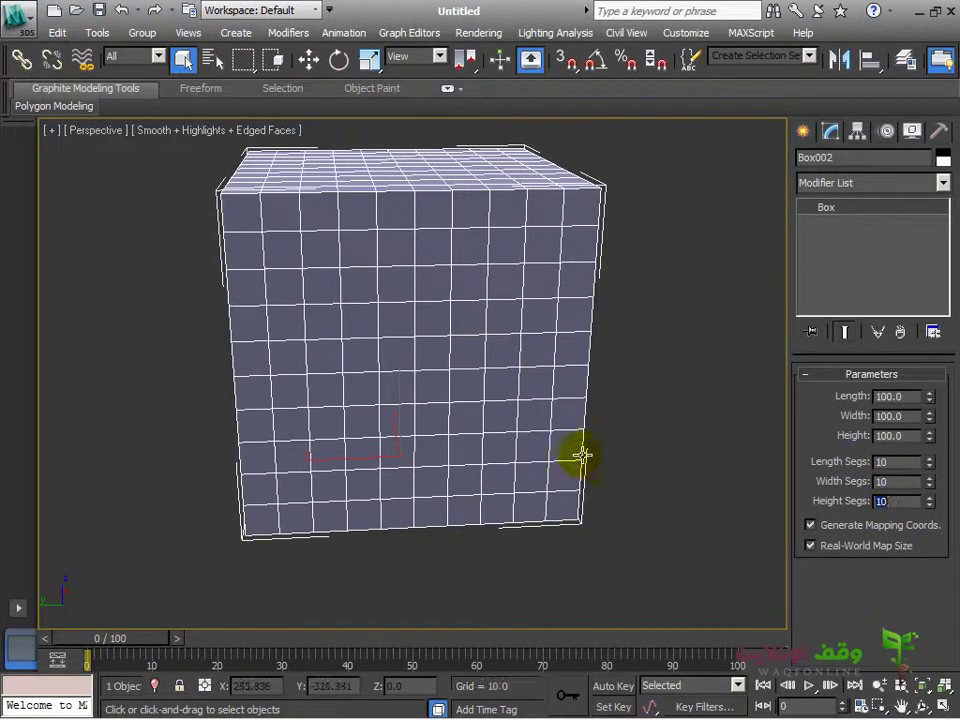
Inspect the segmented cube face up close, fit the objects in the view and dismiss the download notification.
scroll(519, 463, "up", 8)
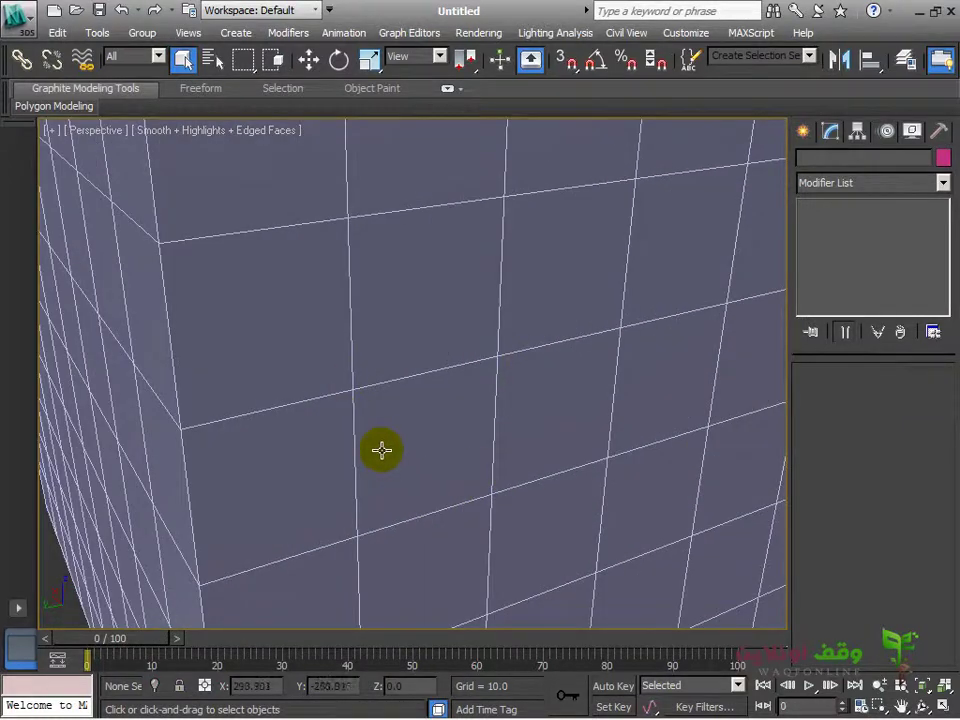
scroll(385, 468, "up", 4)
key("z")
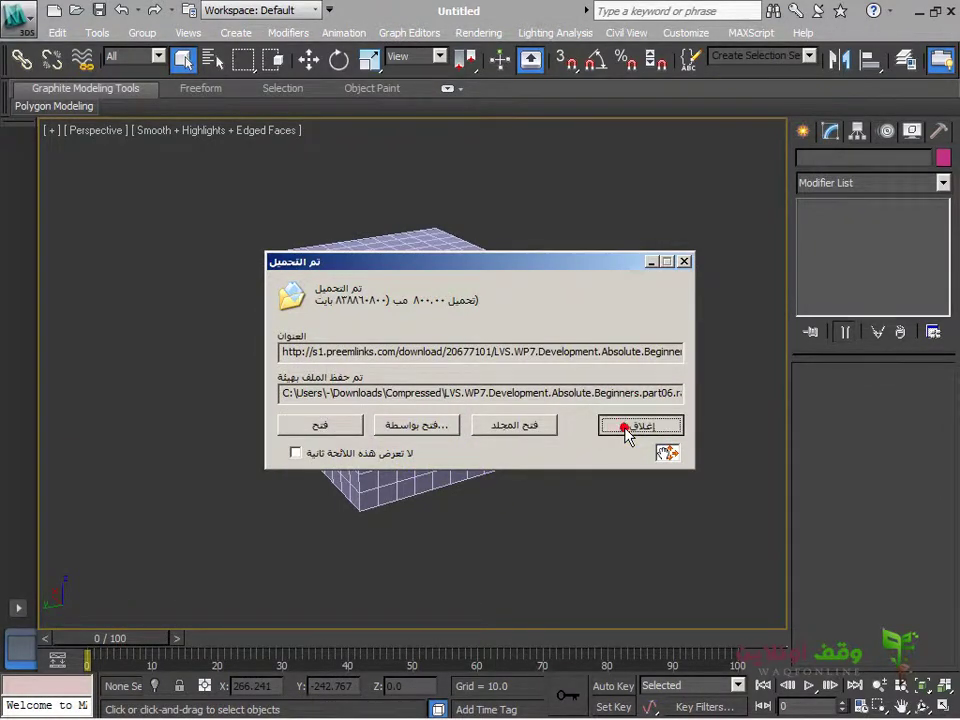
left_click(630, 428)
Examine the segment grid on the large cube's faces and edges from several angles and distances.
middle_click_drag(240, 459, 467, 323, "alt")
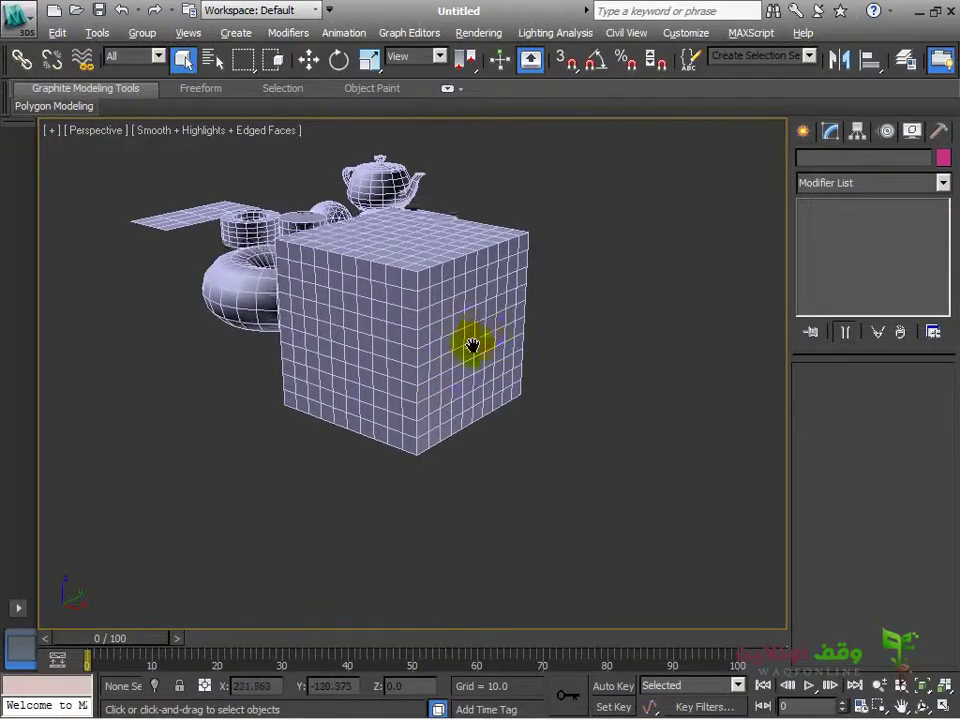
scroll(465, 350, "up", 3)
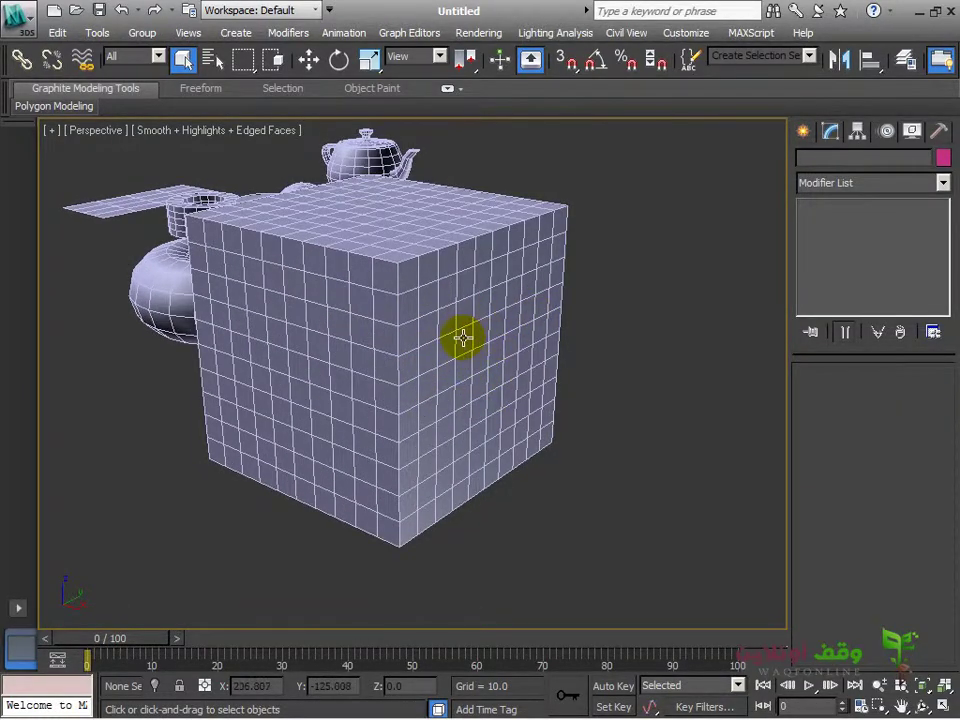
middle_click_drag(459, 336, 456, 416, "alt")
mouse_move(398, 357)
middle_mouse_down("alt")
mouse_move(257, 366)
mouse_move(407, 300)
mouse_move(358, 345)
mouse_move(522, 391)
mouse_move(435, 369)
mouse_move(450, 371)
mouse_move(402, 344)
middle_mouse_up("alt")
scroll(402, 344, "up", 4)
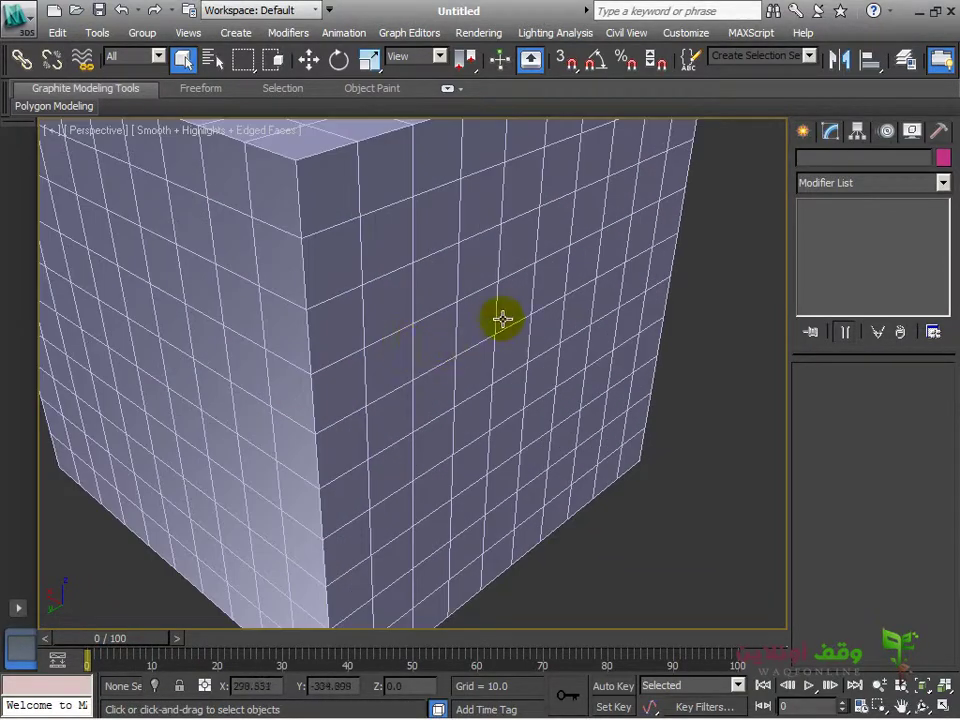
middle_click_drag(473, 312, 525, 313, "alt")
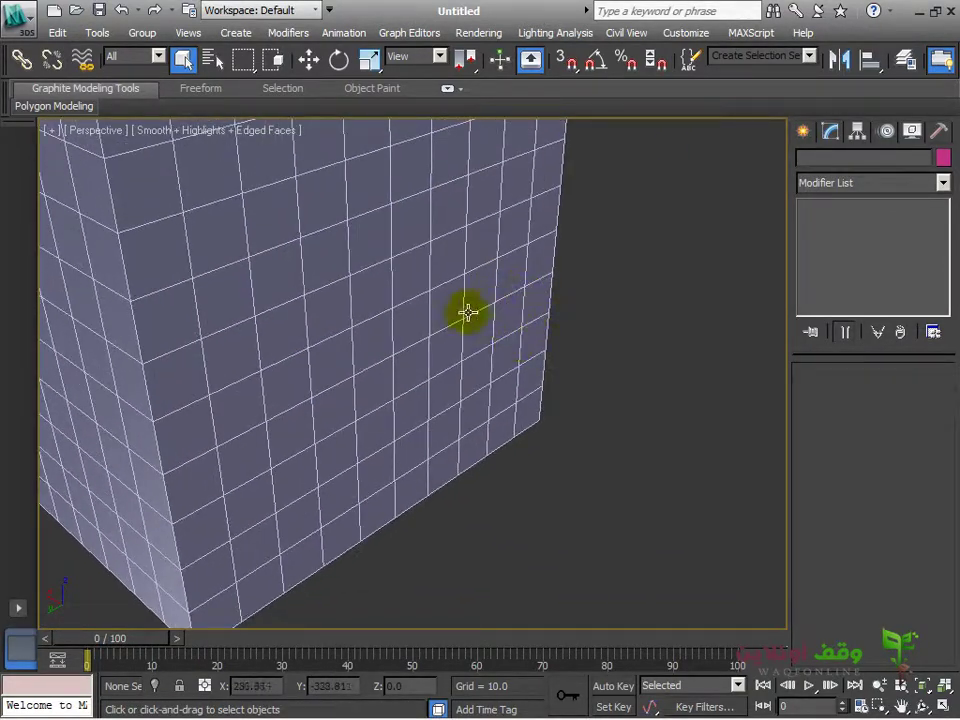
middle_click_drag(453, 300, 441, 314, "alt")
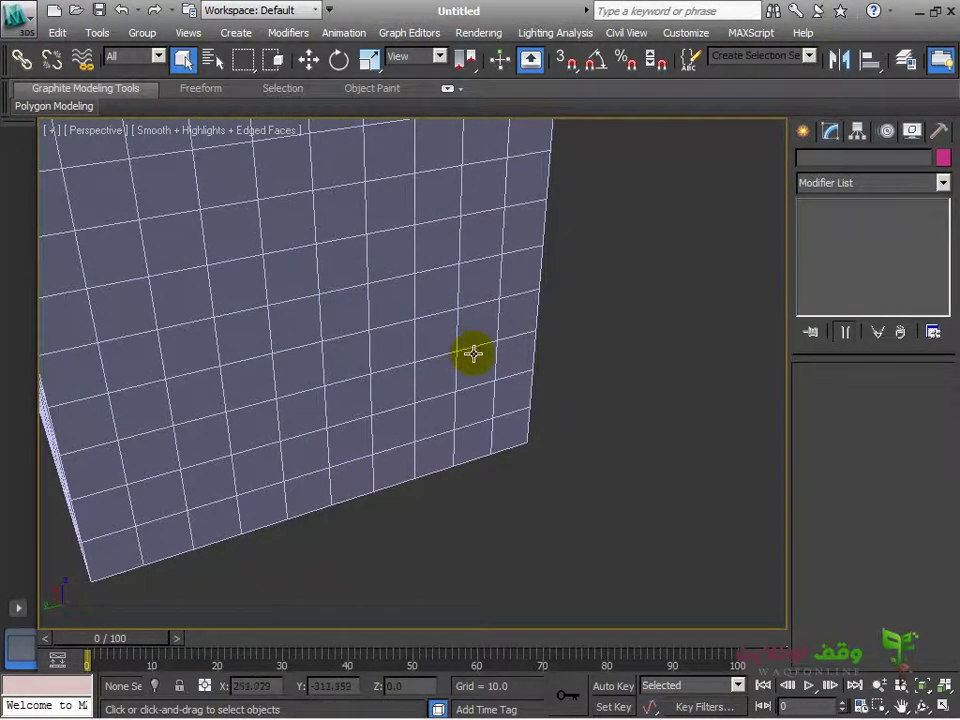
middle_click_drag(345, 234, 448, 304, "alt")
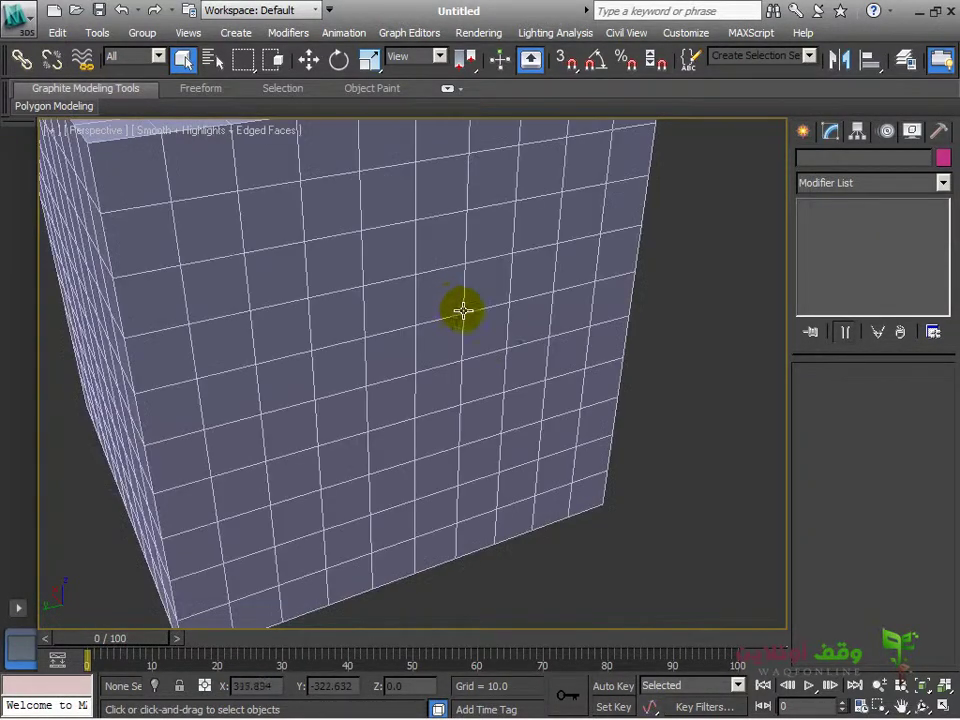
middle_click_drag(546, 356, 511, 410, "alt")
scroll(511, 410, "down", 5)
middle_click_drag(461, 349, 421, 403, "alt")
Draw a standard cylinder with a radius of about 124 and a height of about 241 in front of the other primitives, and deselect it.
left_click(804, 131)
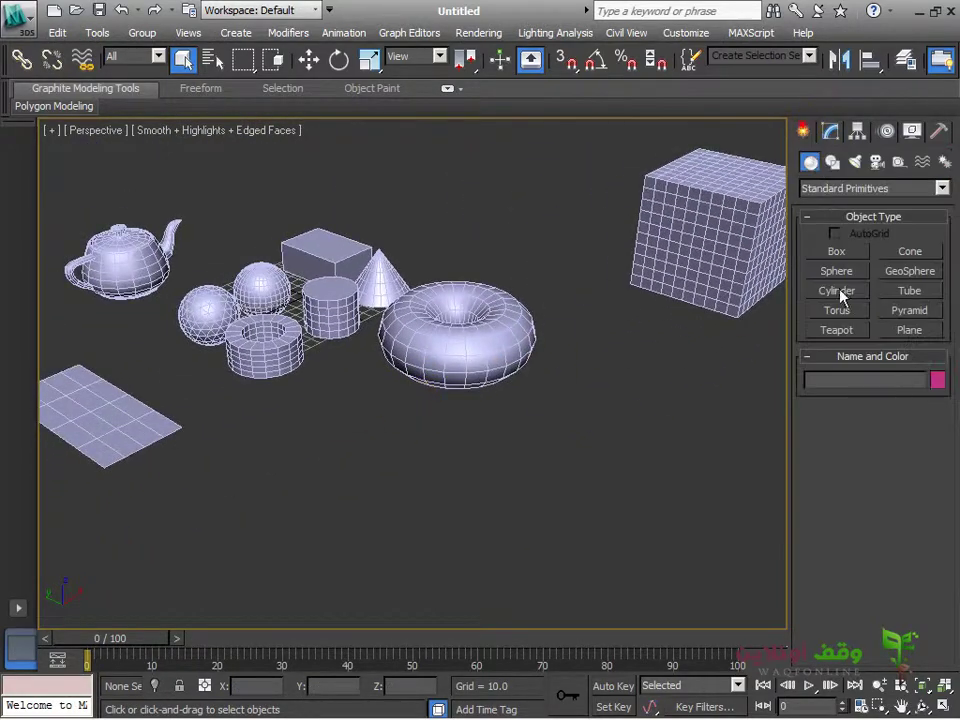
left_click(835, 291)
middle_click_drag(741, 371, 514, 373, "alt")
scroll(500, 362, "down", 4)
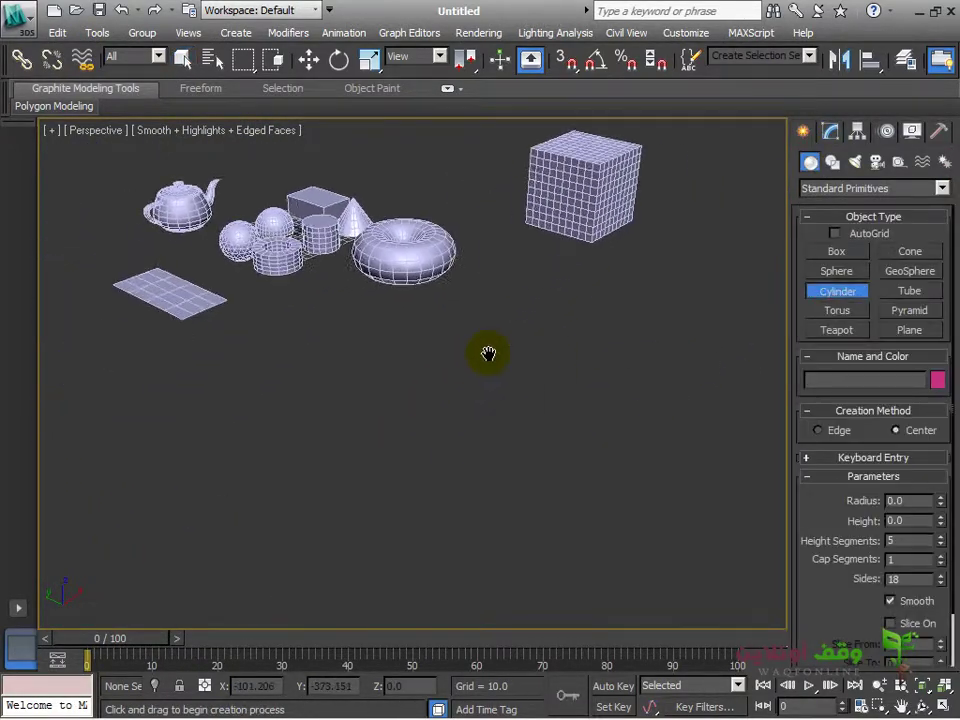
left_click(395, 421)
left_click_drag(395, 421, 489, 482)
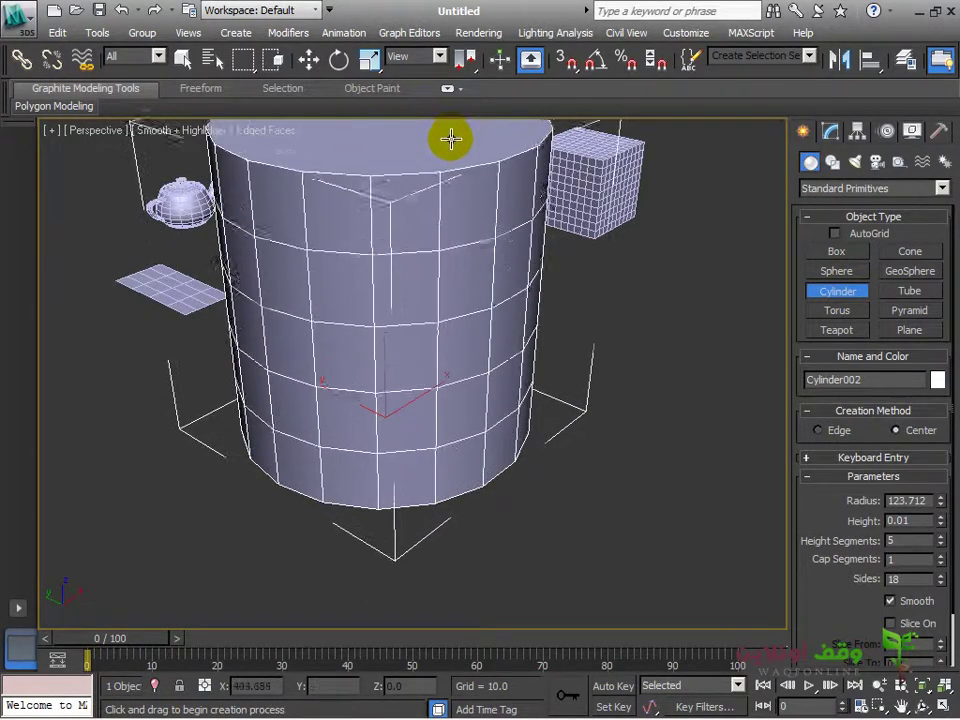
left_click(467, 175)
right_click(643, 480)
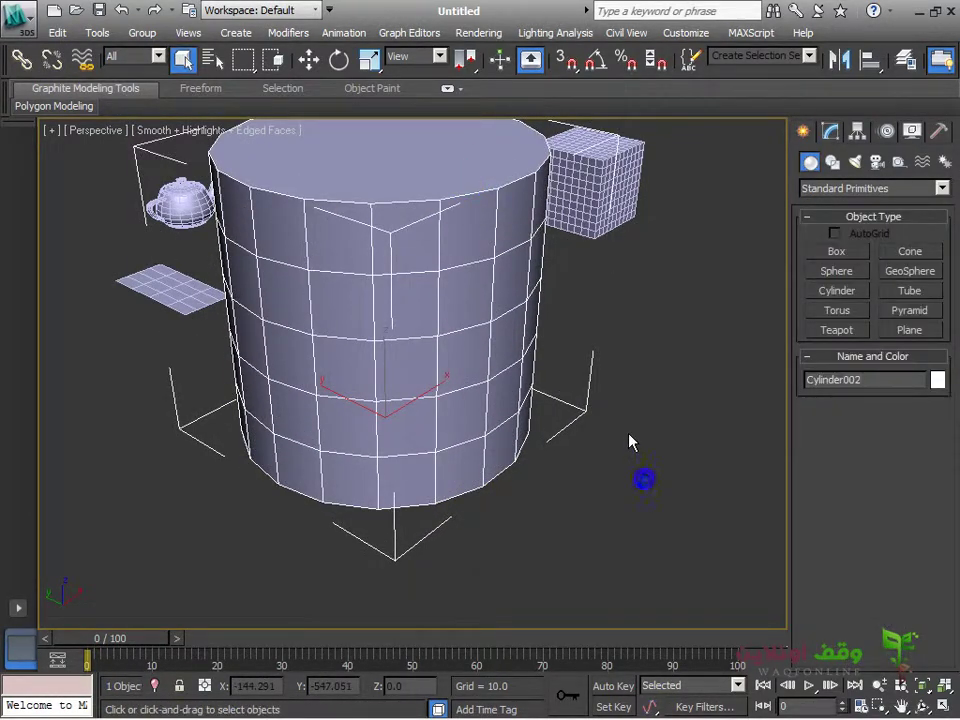
left_click(630, 441)
Select the new cylinder and open its parameters for modification.
middle_click_drag(365, 478, 392, 564, "alt")
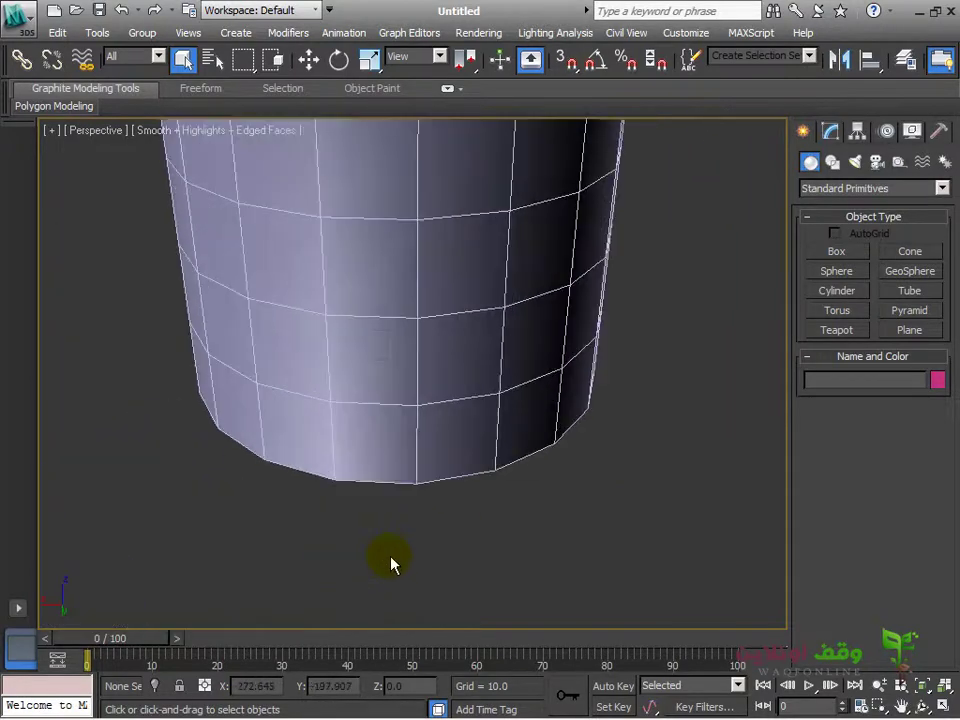
left_click(446, 408)
left_click(830, 131)
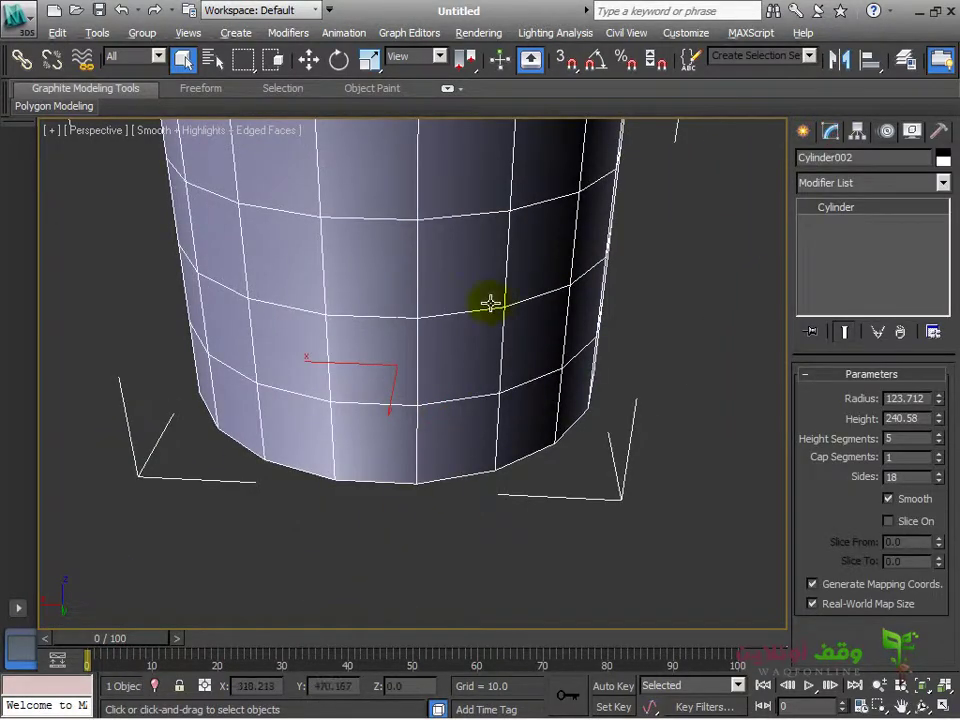
Examine the straight edge segments around the cylinder's base and cap up close from several angles.
middle_click_drag(491, 300, 358, 388, "alt")
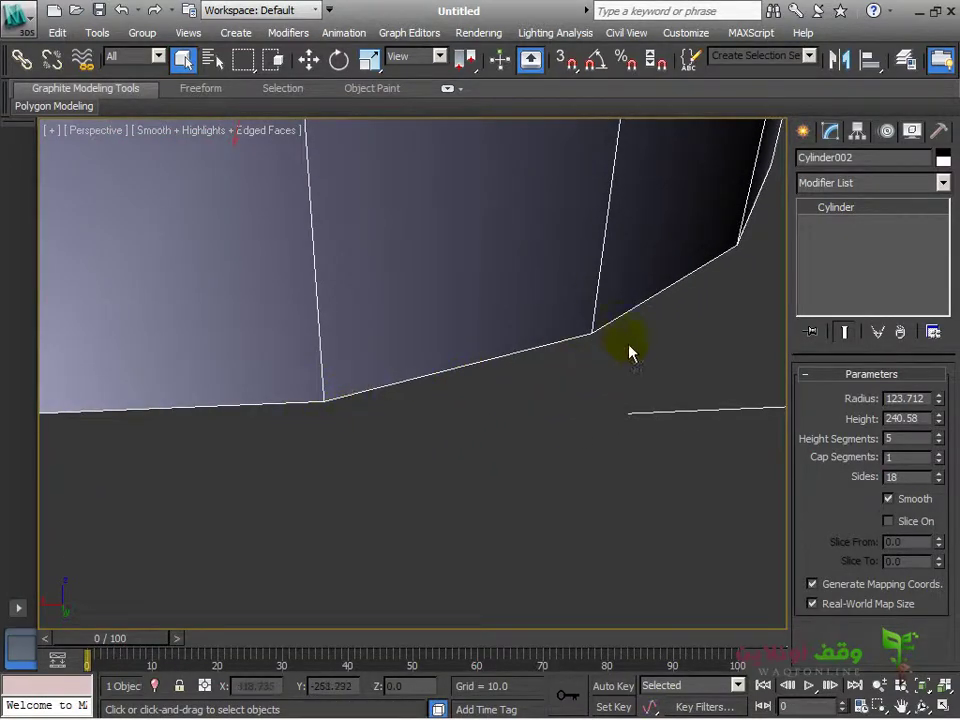
middle_click_drag(491, 420, 330, 492, "alt")
scroll(330, 492, "up", 3)
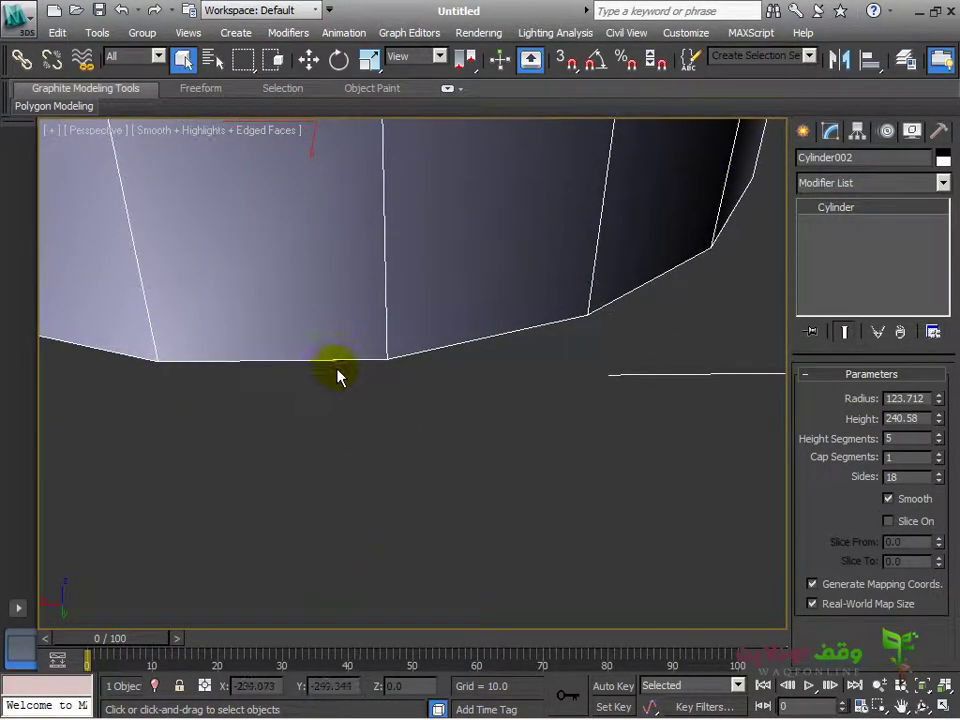
middle_click_drag(383, 388, 556, 444, "alt")
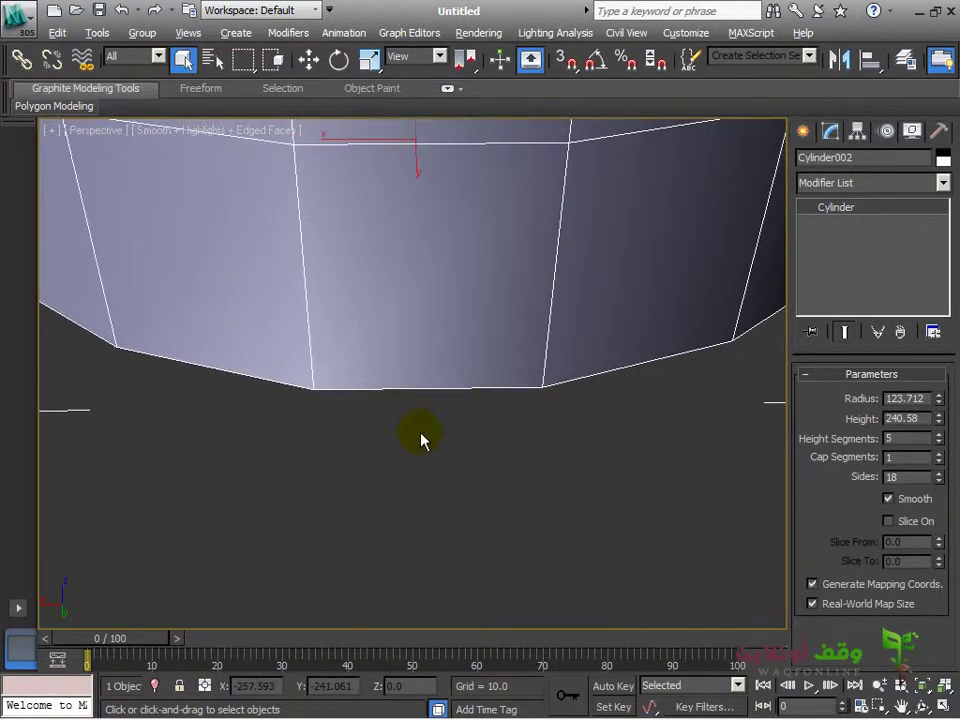
middle_click_drag(421, 440, 463, 377, "alt")
scroll(341, 534, "down", 5)
middle_click_drag(392, 401, 449, 368, "alt")
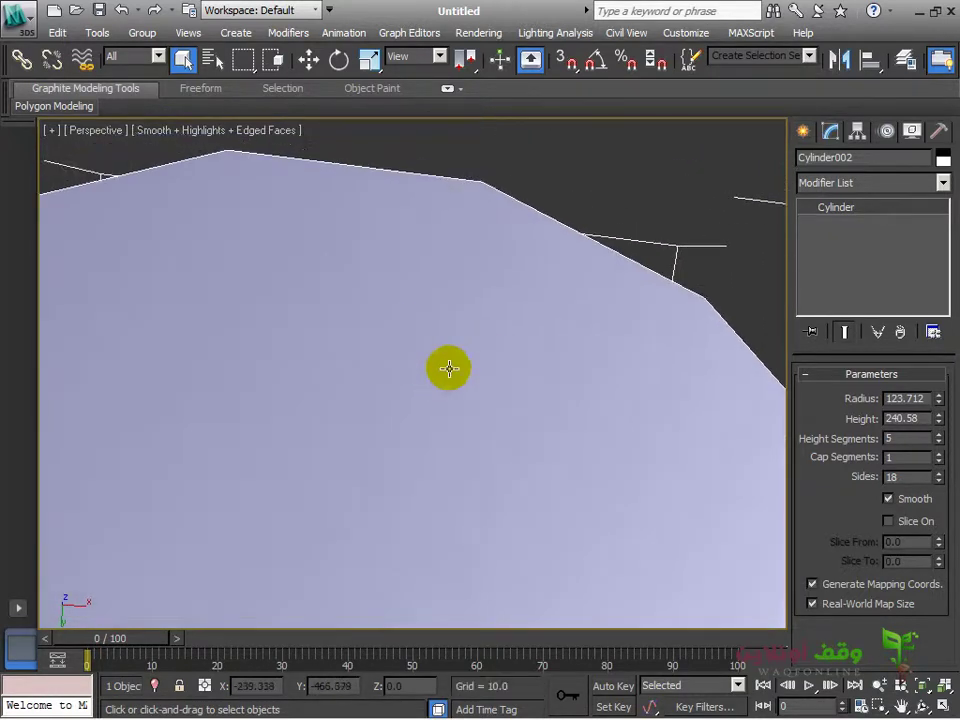
Switch from Perspective to a maximized Top viewport and bring the new cylinder's outline into view.
left_click(942, 707)
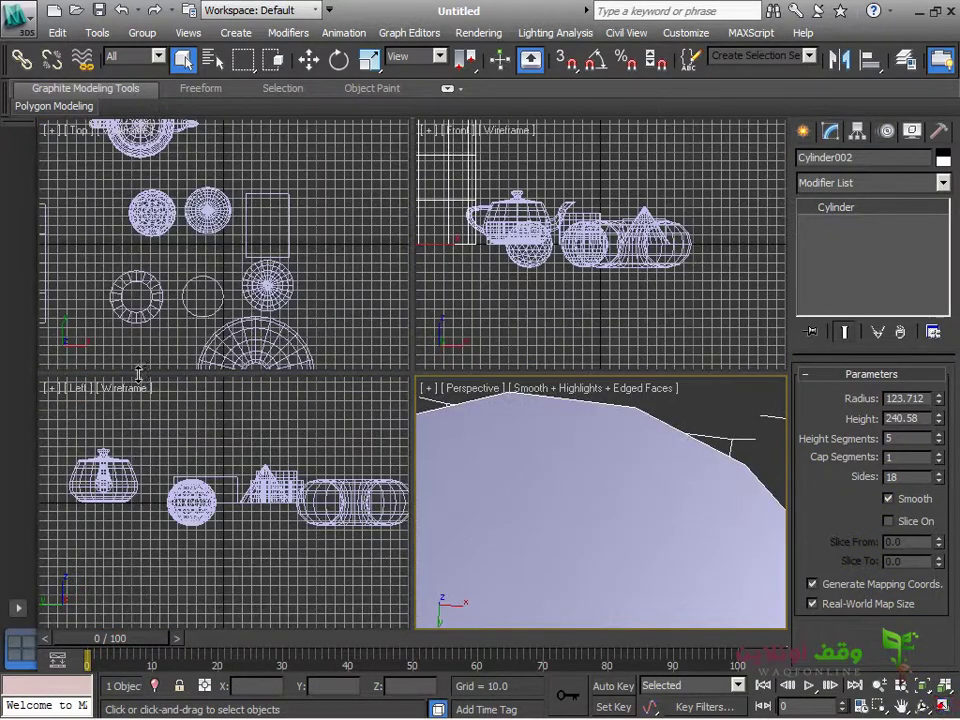
right_click(359, 322)
left_click(942, 707)
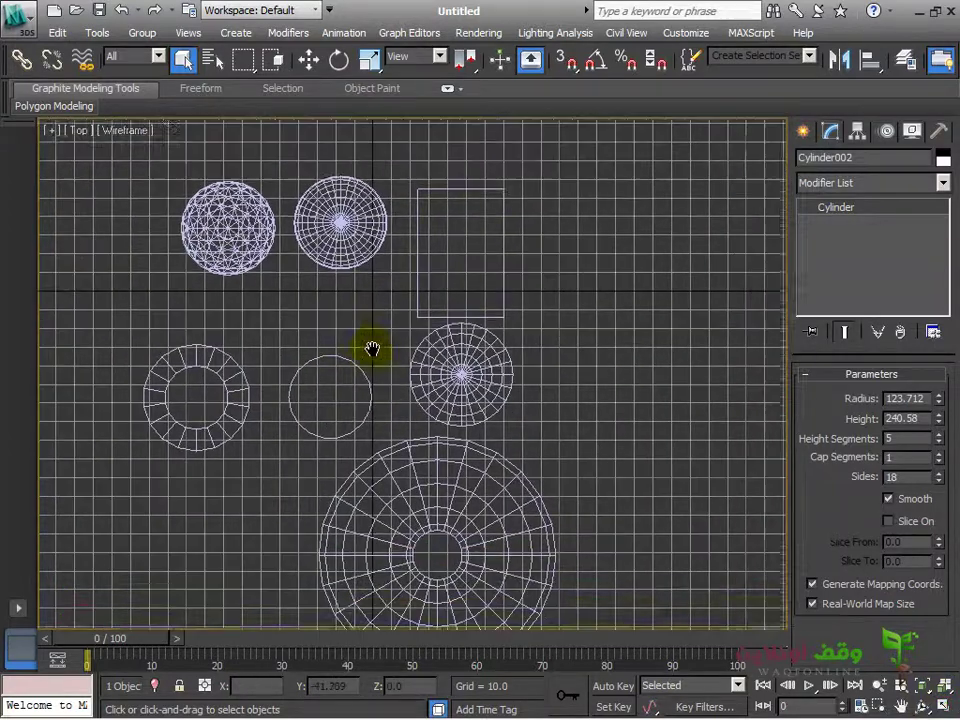
middle_click_drag(430, 476, 439, 417)
scroll(454, 439, "up", 4)
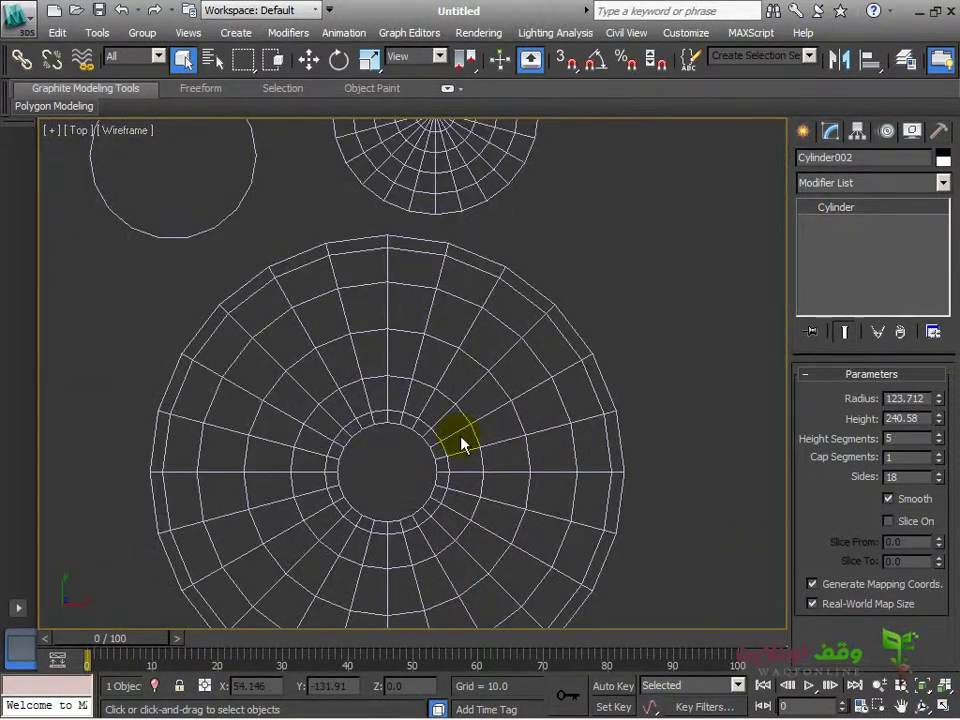
scroll(460, 443, "down", 4)
scroll(440, 450, "down", 4)
scroll(336, 418, "up", 5)
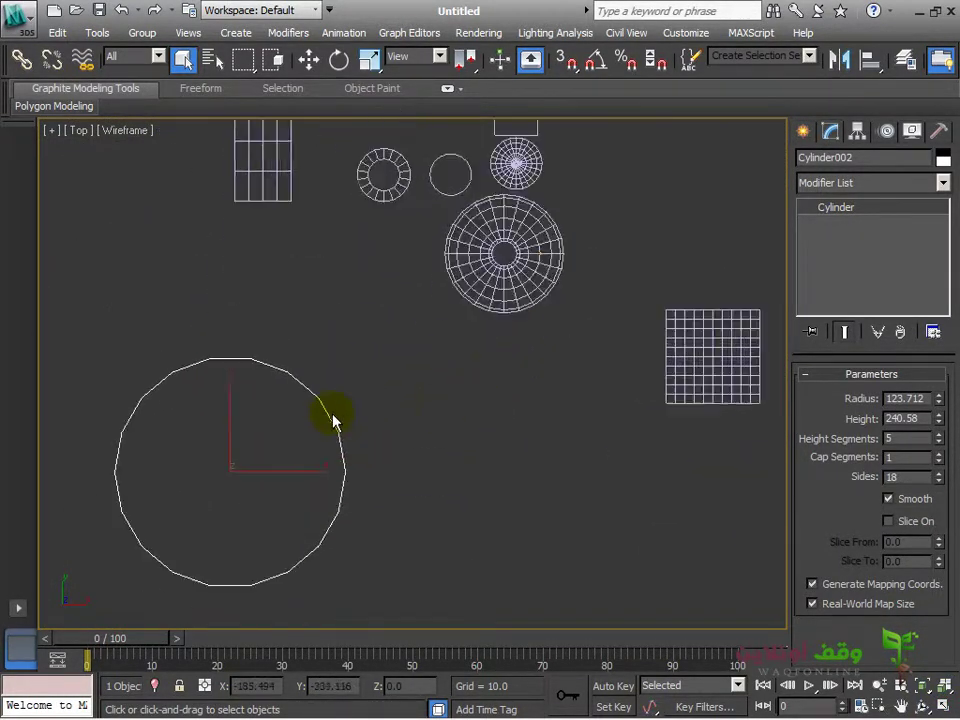
middle_click_drag(229, 454, 375, 320)
Inspect the straight sides and corners of the cylinder's outline up close in the Top view.
scroll(375, 320, "up", 5)
middle_click_drag(508, 221, 535, 340)
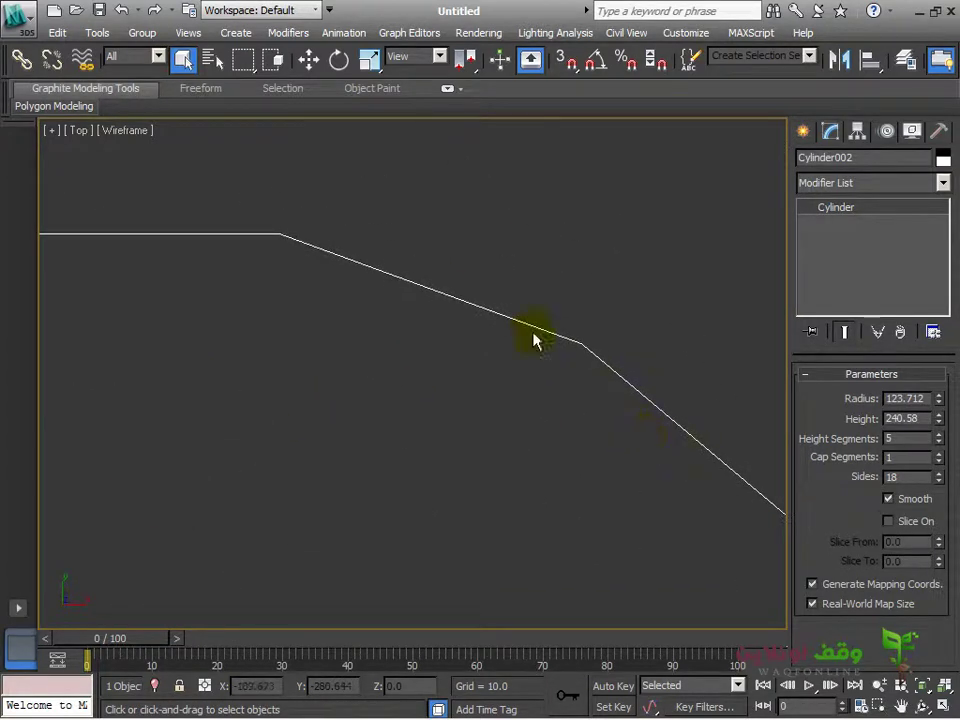
middle_click_drag(259, 370, 499, 264)
middle_click_drag(285, 336, 383, 195)
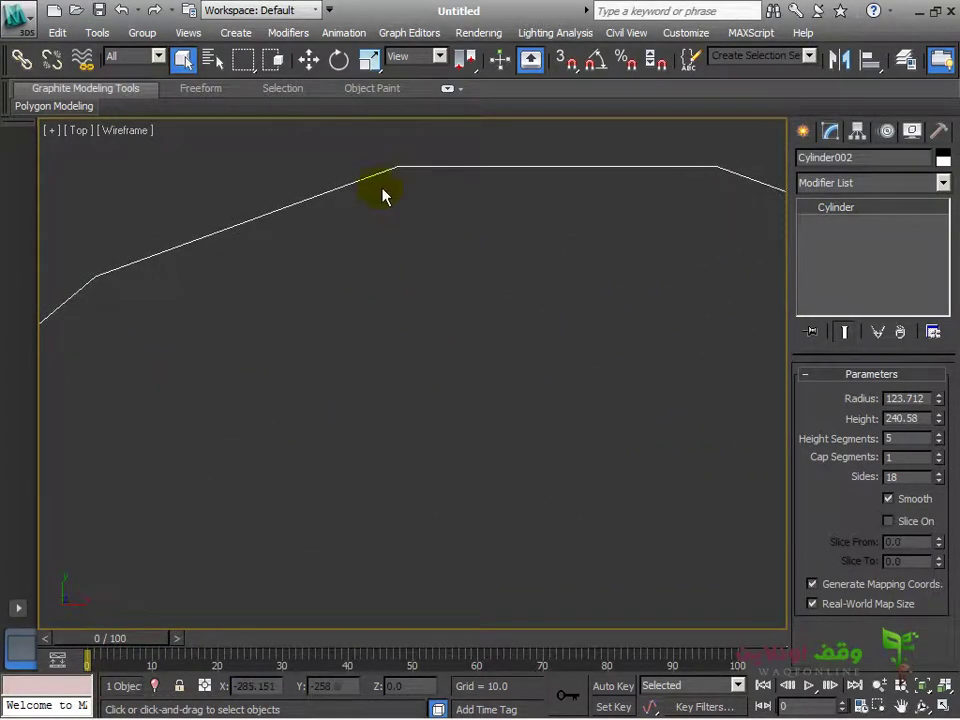
middle_click_drag(172, 361, 488, 271)
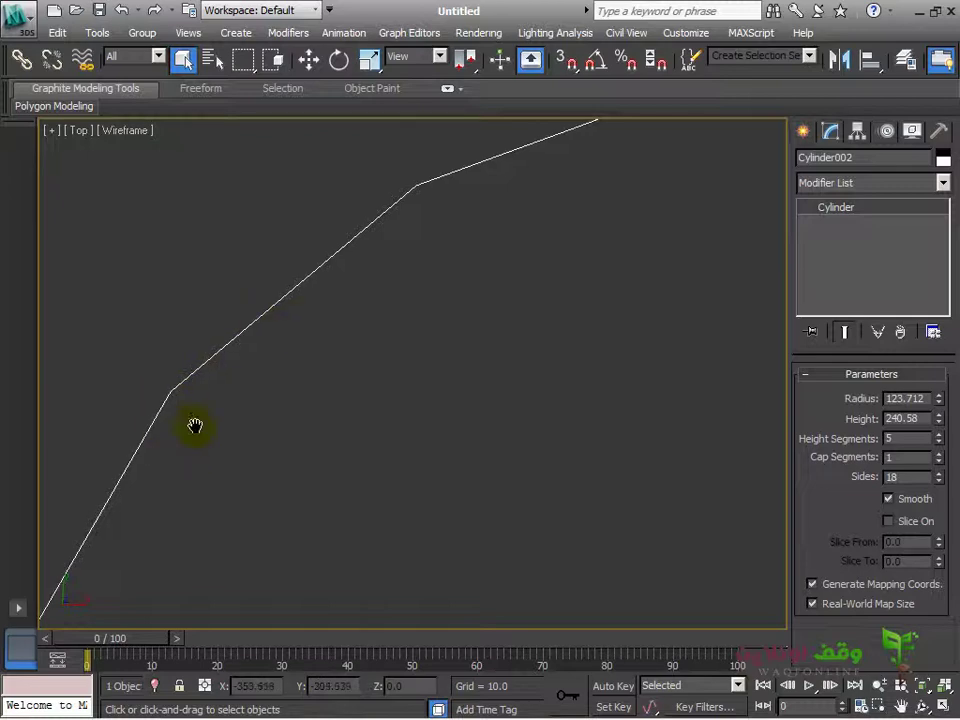
scroll(294, 414, "down", 6)
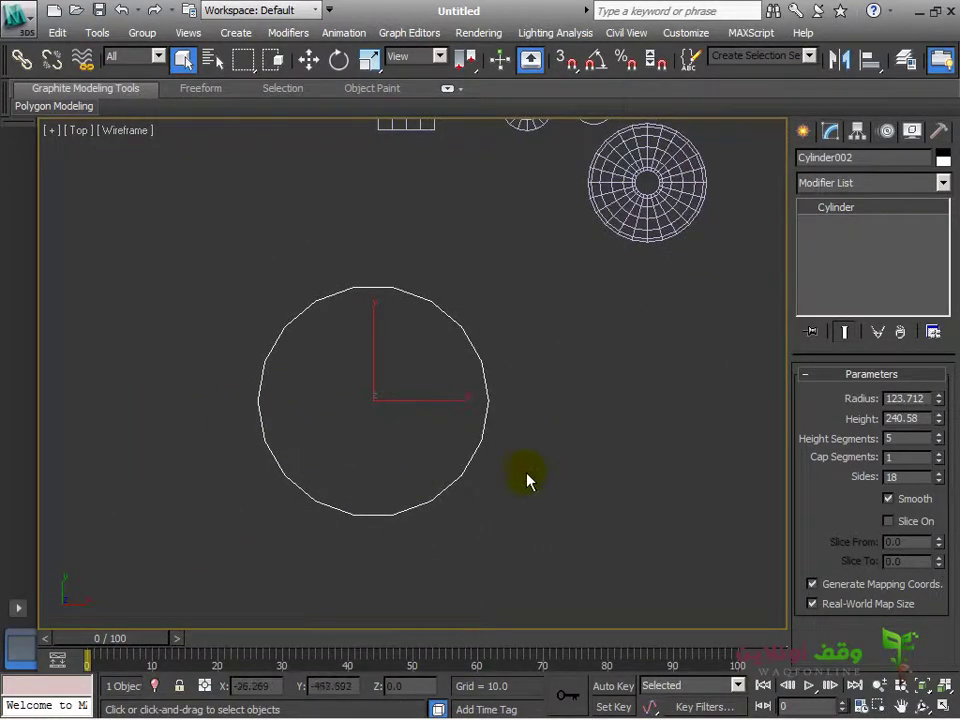
middle_click_drag(507, 462, 531, 439)
scroll(403, 410, "up", 3)
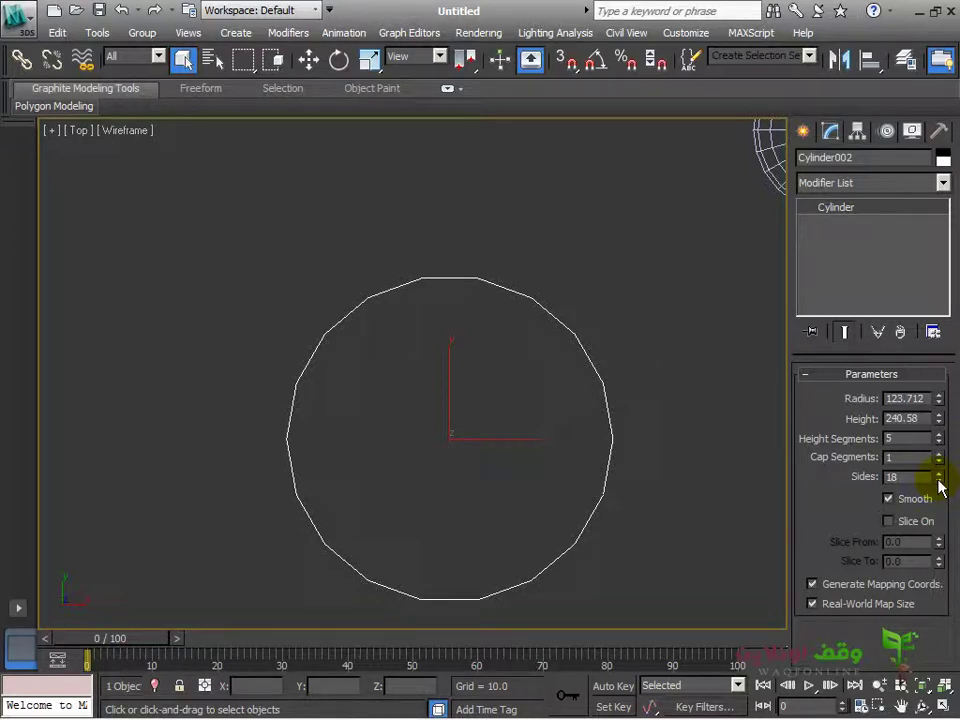
Reduce the cylinder's number of sides to 11 and down to the minimum of 3.
left_click_drag(940, 485, 945, 447)
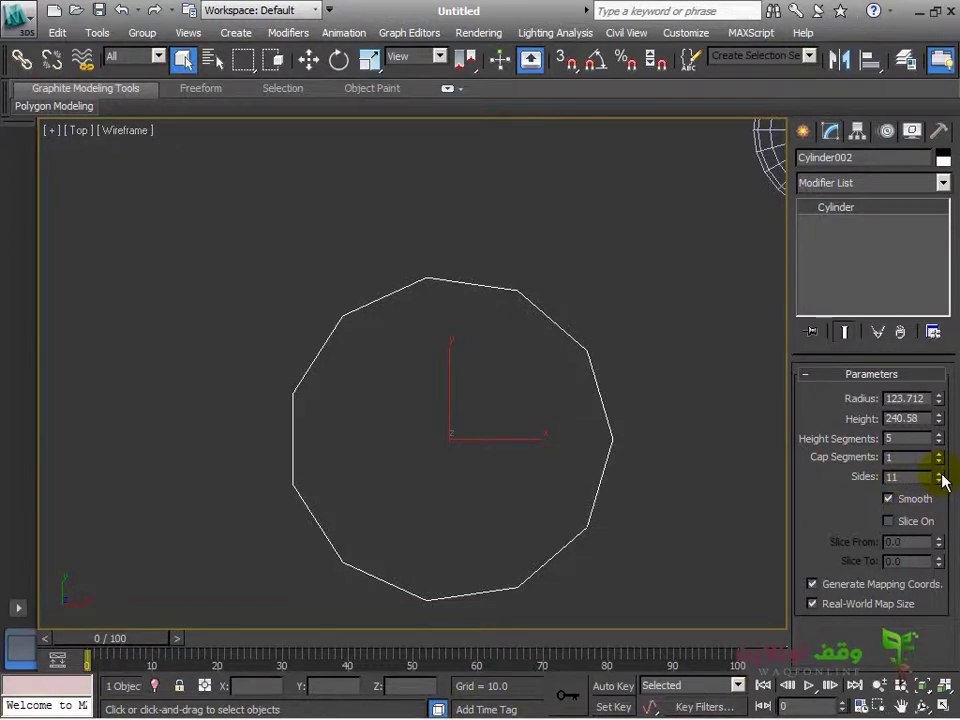
right_click(941, 482)
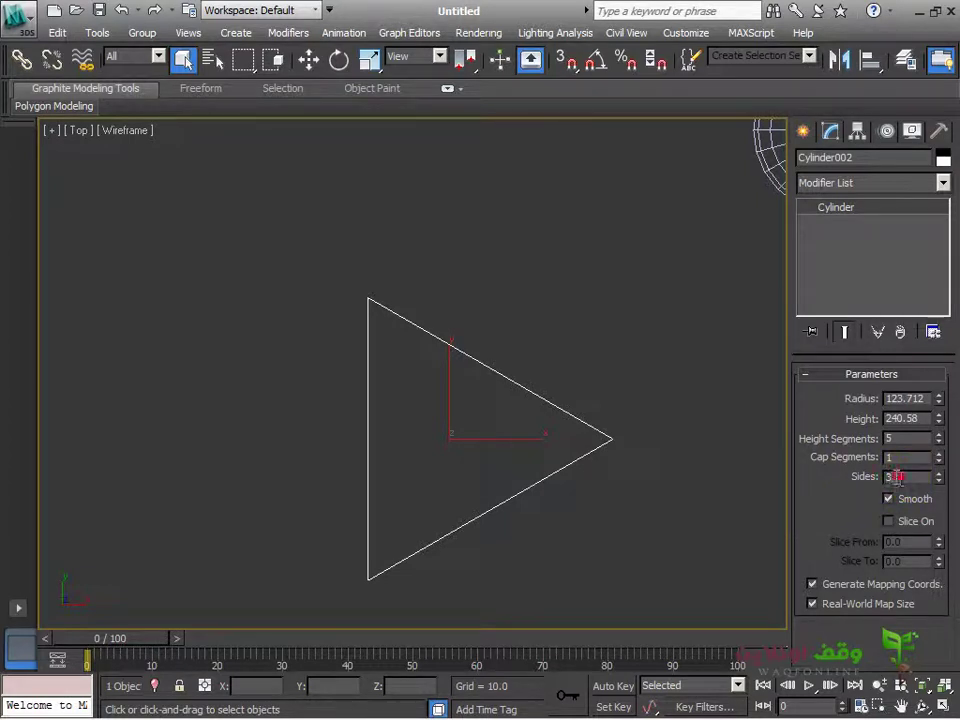
middle_click_drag(446, 485, 334, 393)
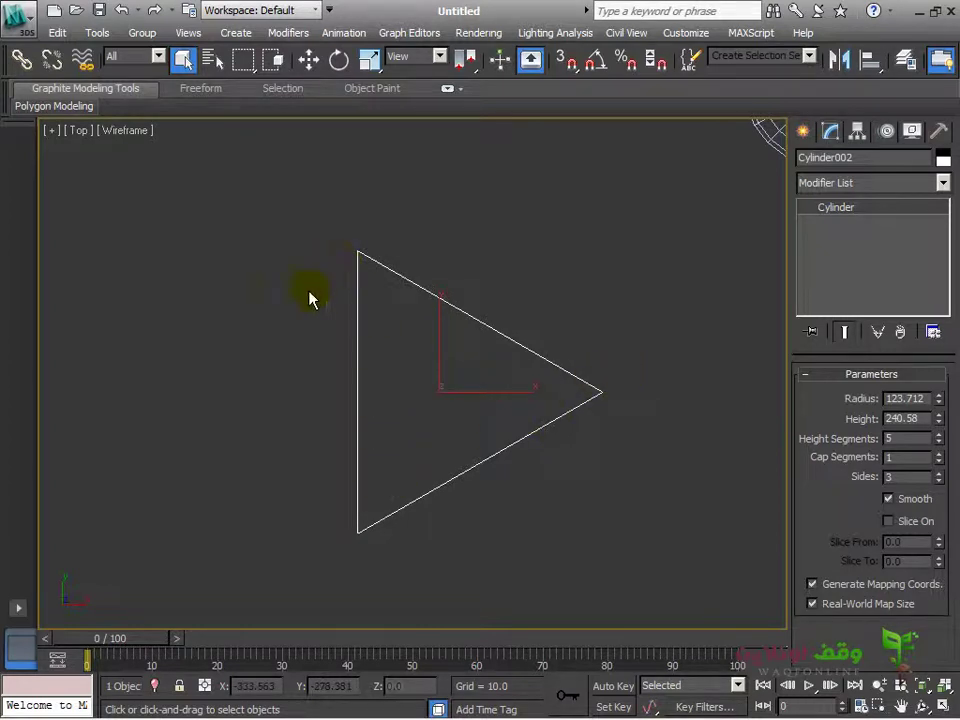
Raise the cylinder's number of sides one at a time from the triangle through 4 and 5 up to 35.
left_click(938, 473)
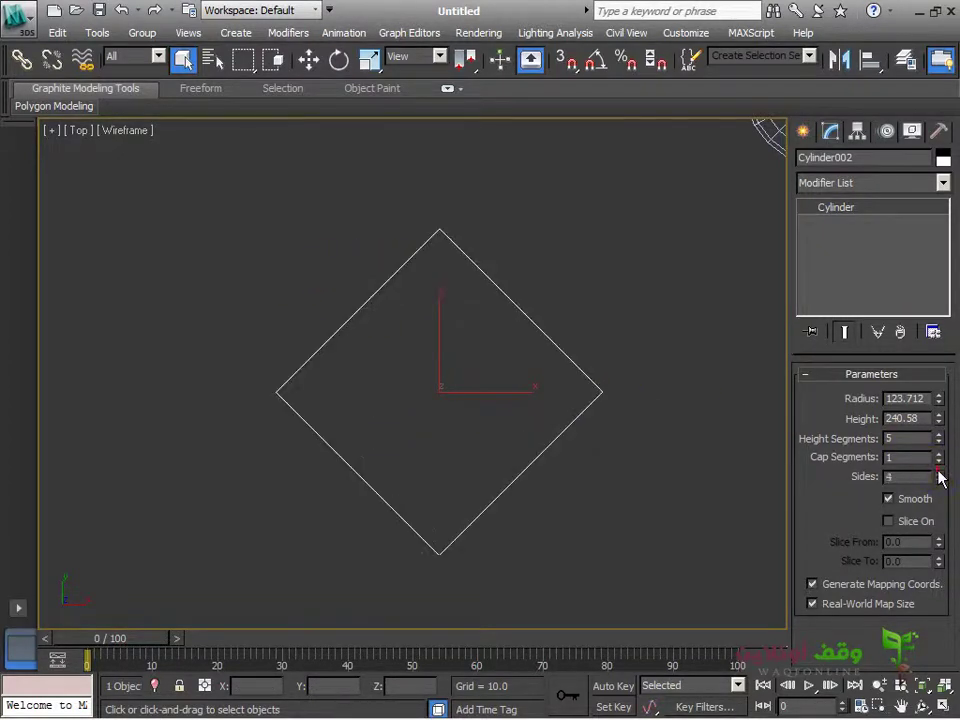
left_click(939, 473)
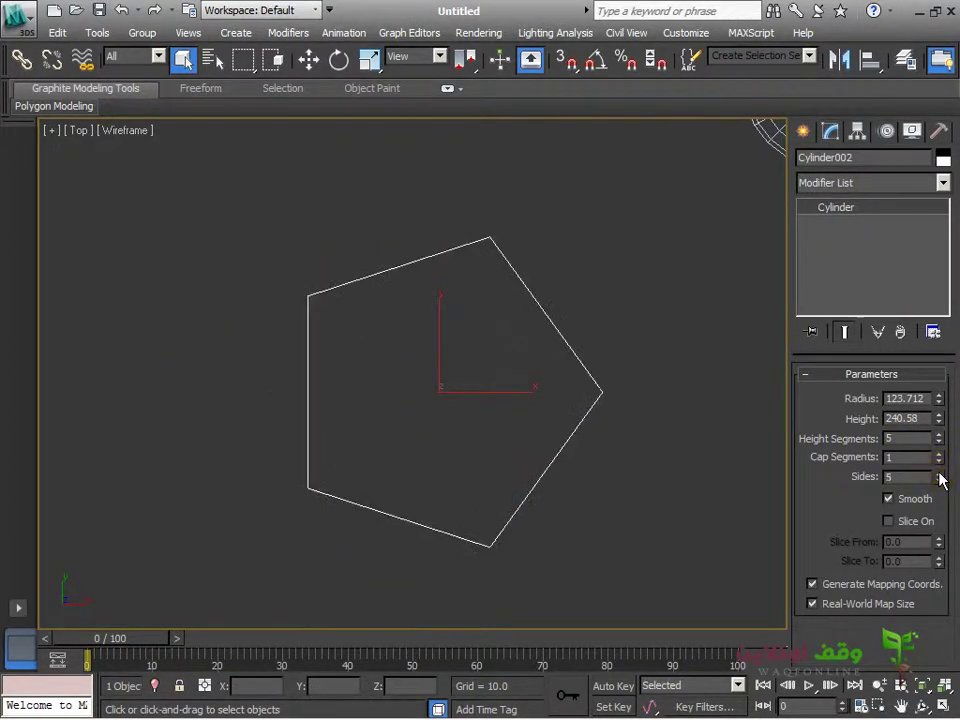
left_click(939, 473)
left_click(939, 473)
left_click(939, 473)
left_click(939, 473)
left_click(939, 473)
left_click(939, 473)
left_click(939, 473)
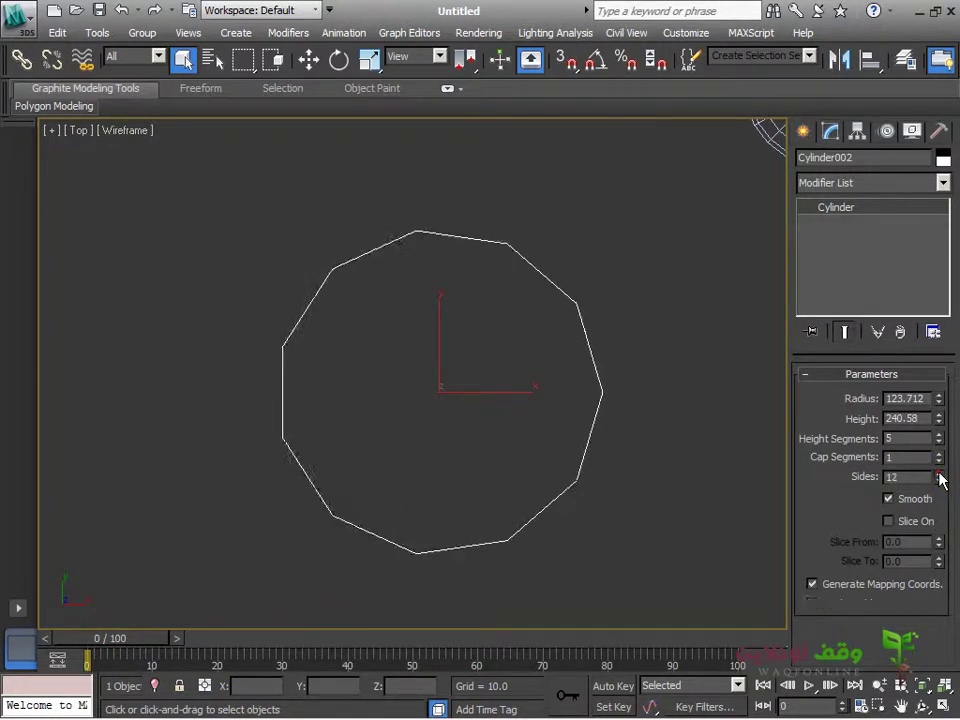
left_click(939, 473)
left_click(939, 473)
left_click(939, 473)
left_click(939, 473)
left_click(939, 473)
left_click(939, 473)
left_click(939, 473)
left_click(939, 473)
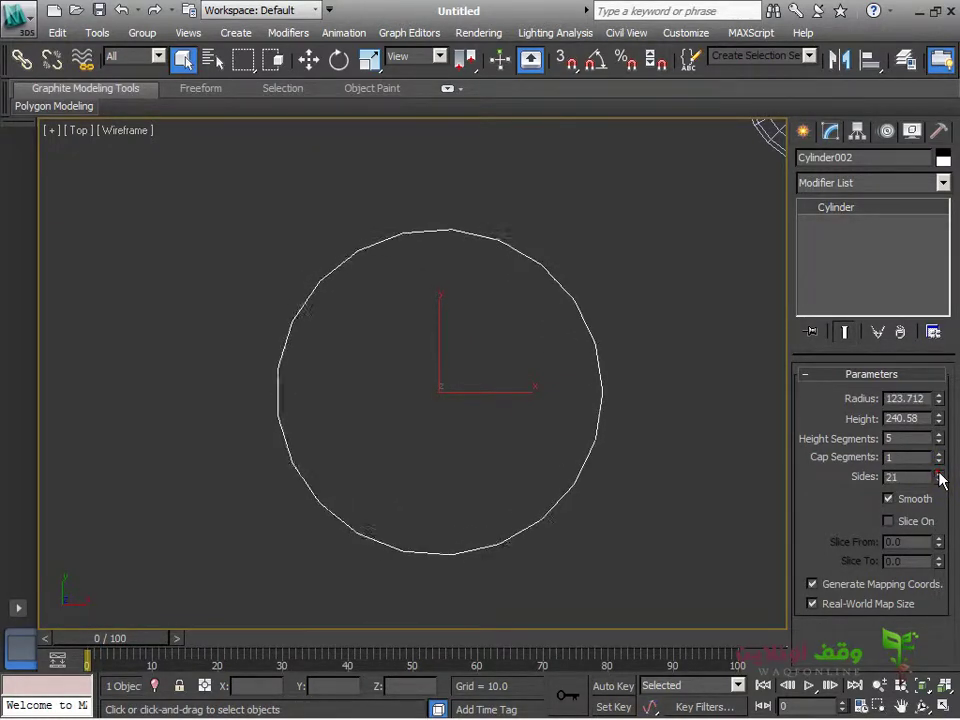
left_click(939, 473)
left_click(939, 473)
left_click(939, 473)
left_click(939, 473)
left_click(939, 473)
left_click(939, 473)
left_click(939, 473)
left_click(939, 473)
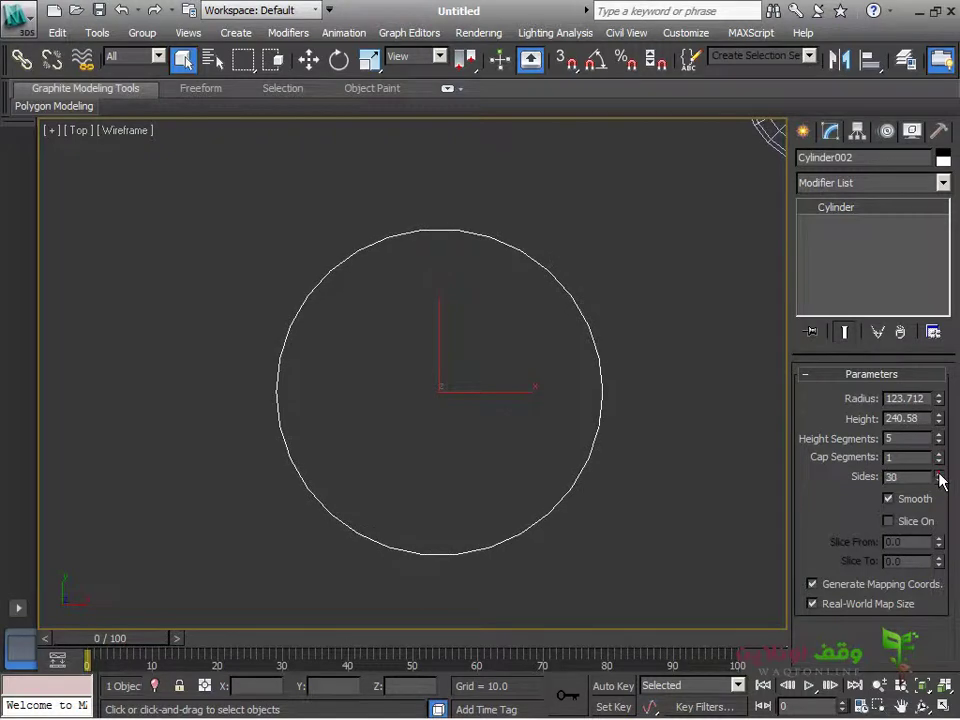
left_click(939, 473)
left_click(939, 473)
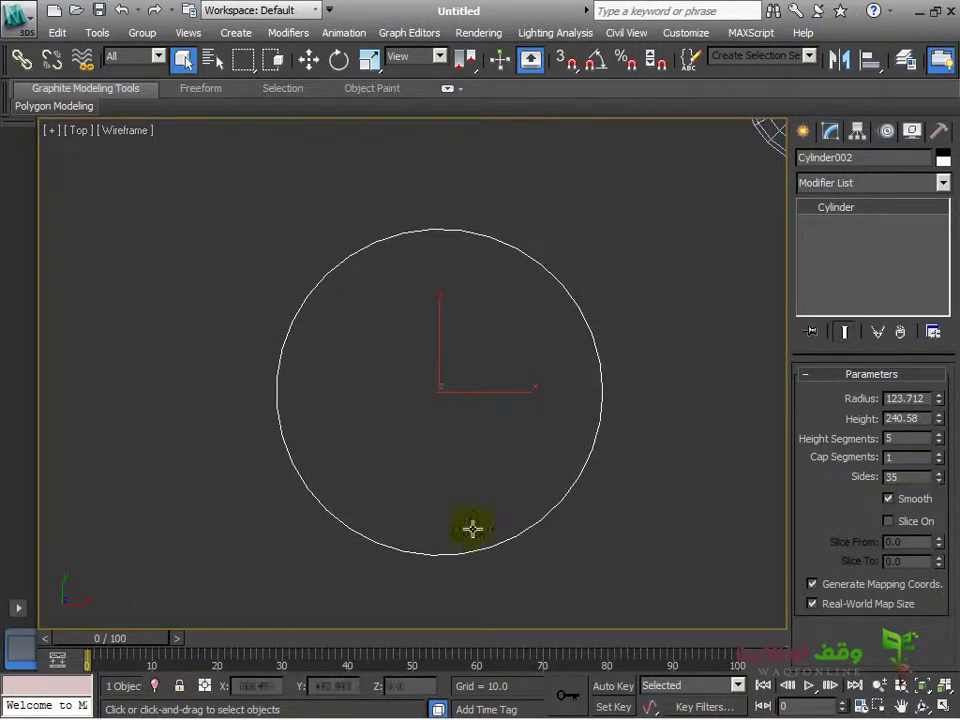
Check the smoother cylinder outline in the Top view and return to the maximized Perspective viewport.
key("Delete")
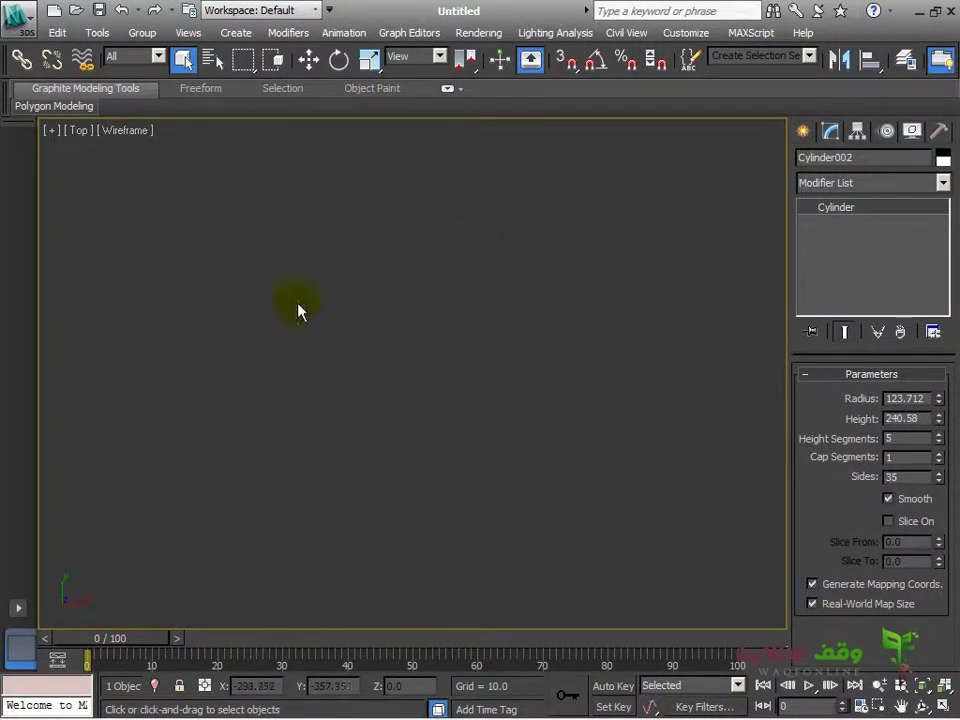
scroll(400, 420, "down", 3)
scroll(444, 489, "down", 6)
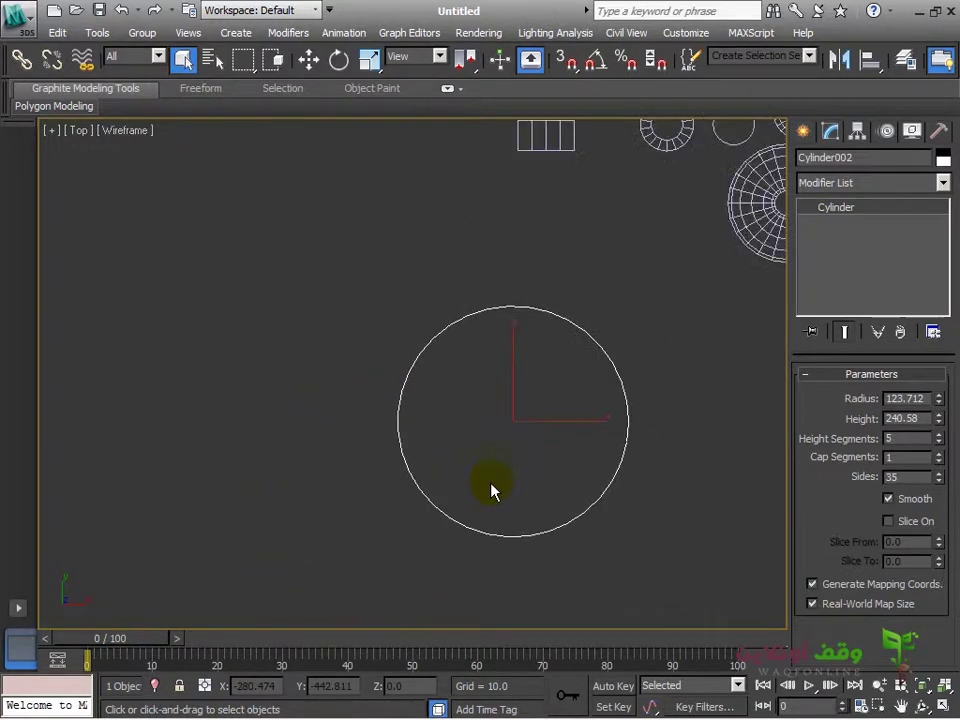
left_click(942, 705)
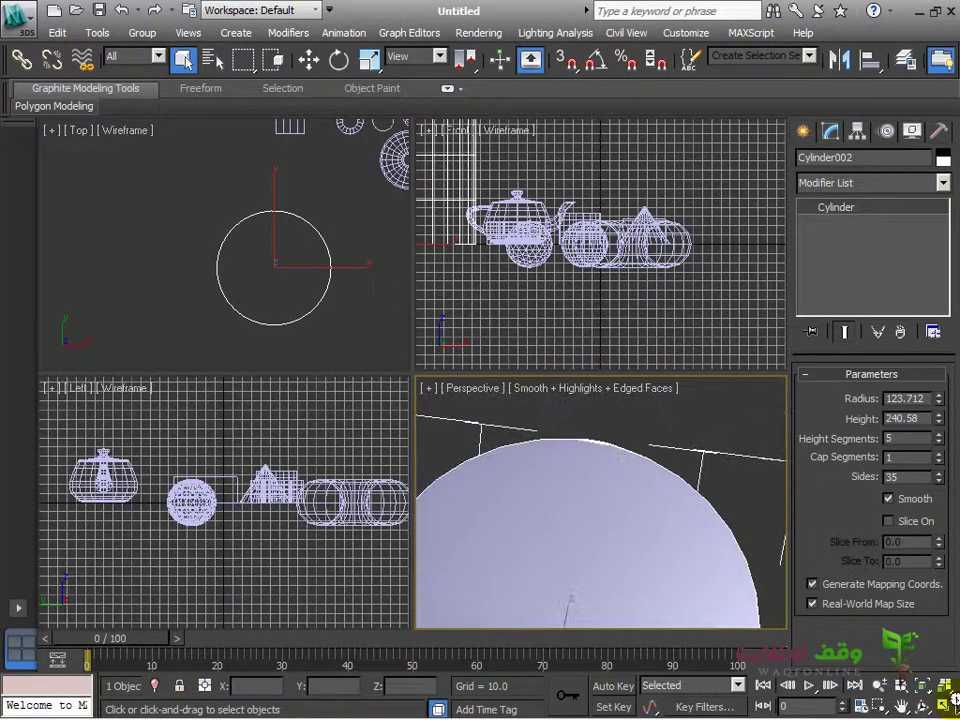
left_click(942, 705)
Examine the 35-sided cylinder's cap and side wall from several angles, framing the selected cylinder.
scroll(566, 401, "down", 3)
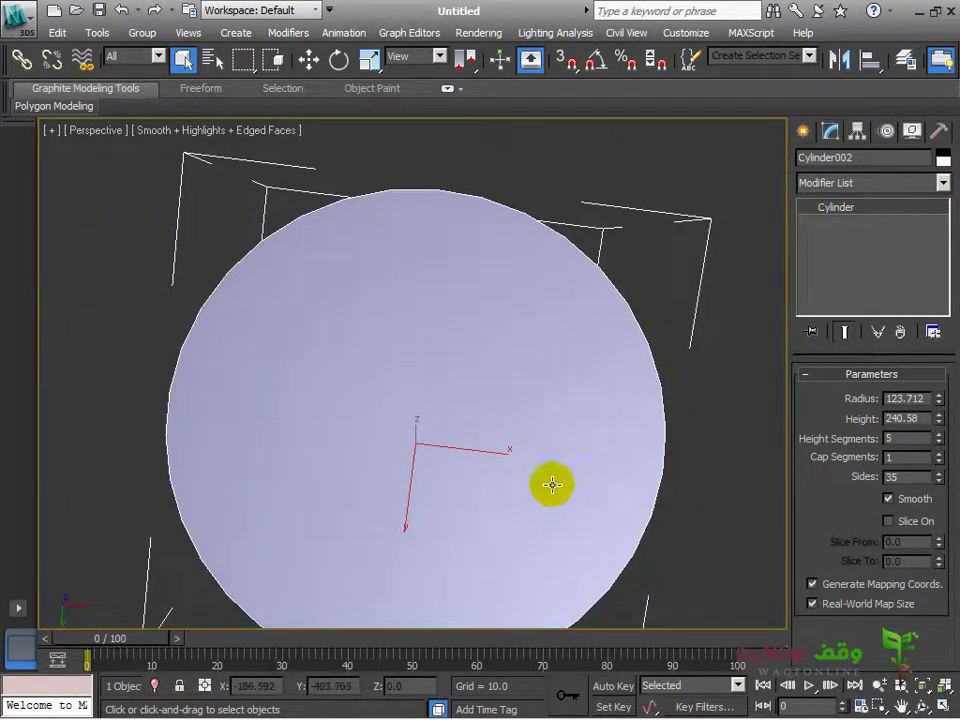
middle_click_drag(553, 486, 546, 373, "alt")
scroll(546, 373, "down", 4)
middle_click_drag(414, 426, 510, 474, "alt")
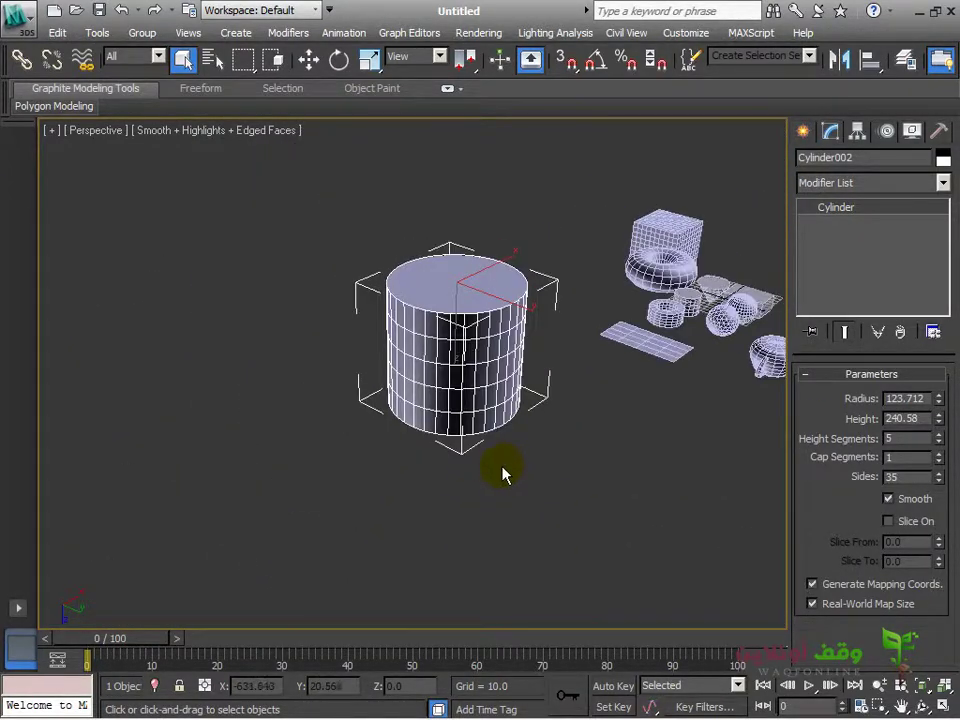
key("z")
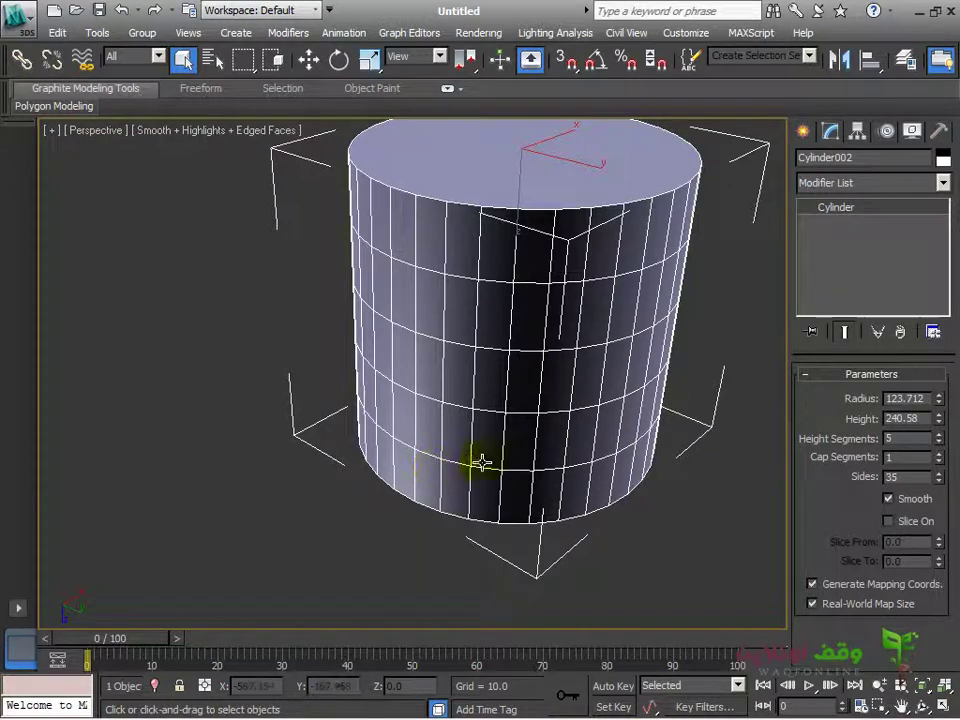
middle_click_drag(478, 459, 527, 456, "alt")
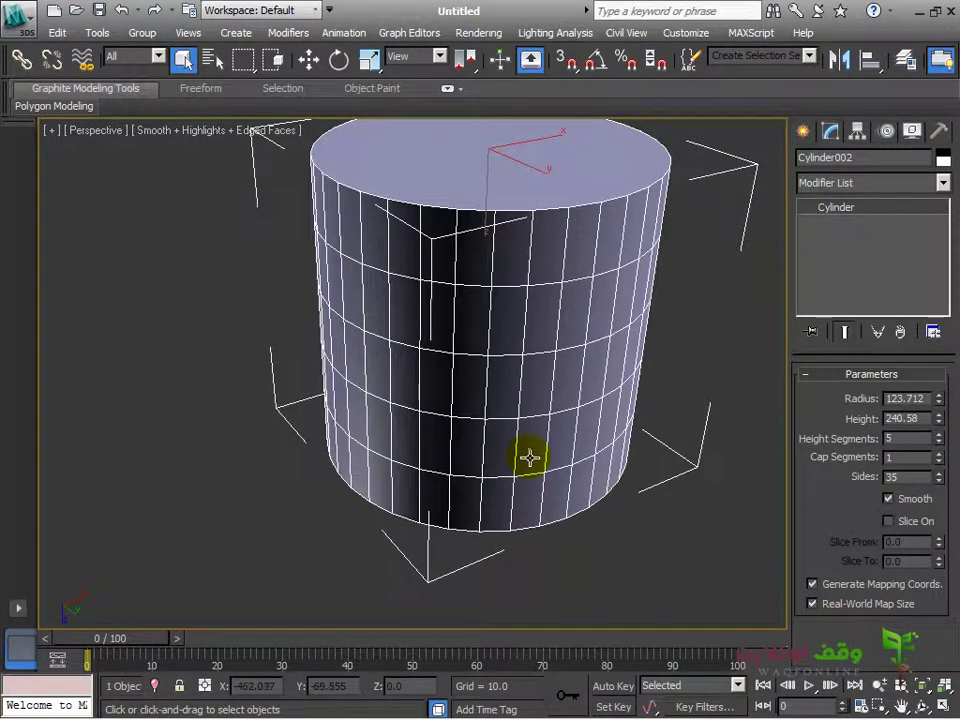
Turn off smoothing on the 35-sided cylinder and examine its faceted side wall from several angles.
left_click(943, 686)
middle_click_drag(285, 407, 246, 413, "alt")
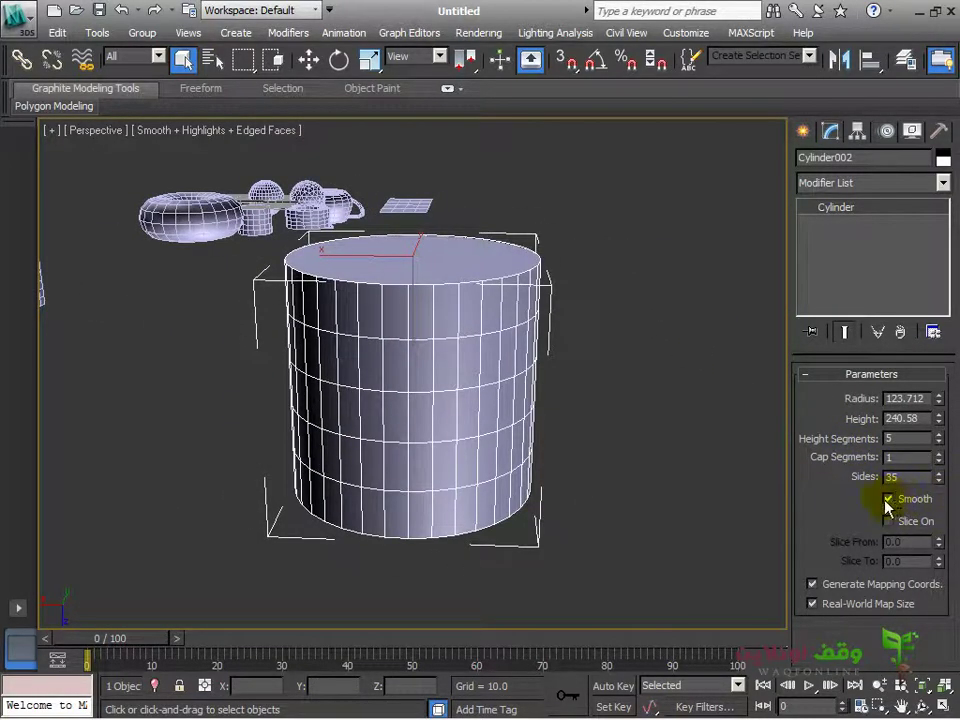
middle_click_drag(384, 407, 430, 386, "alt")
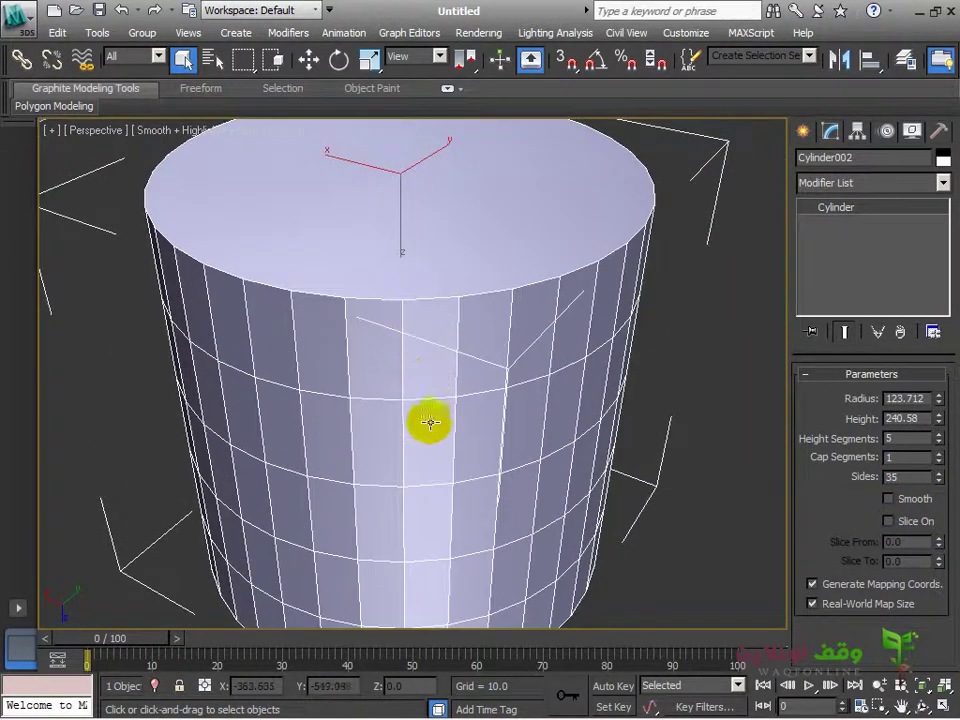
middle_click_drag(427, 464, 410, 292)
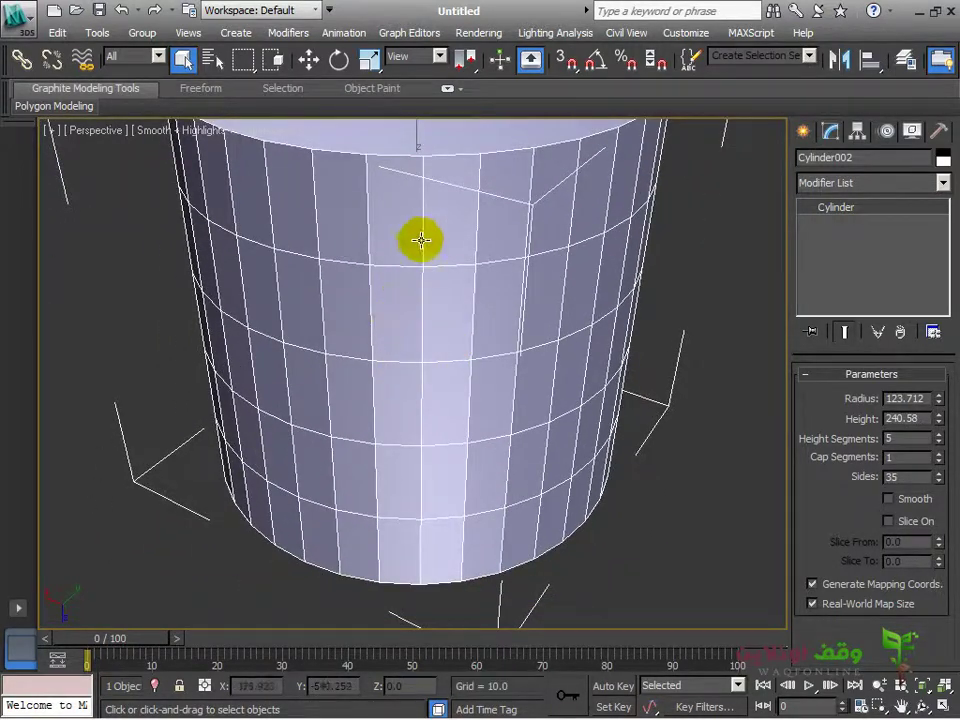
middle_click_drag(421, 240, 486, 358, "alt")
scroll(467, 357, "down", 1)
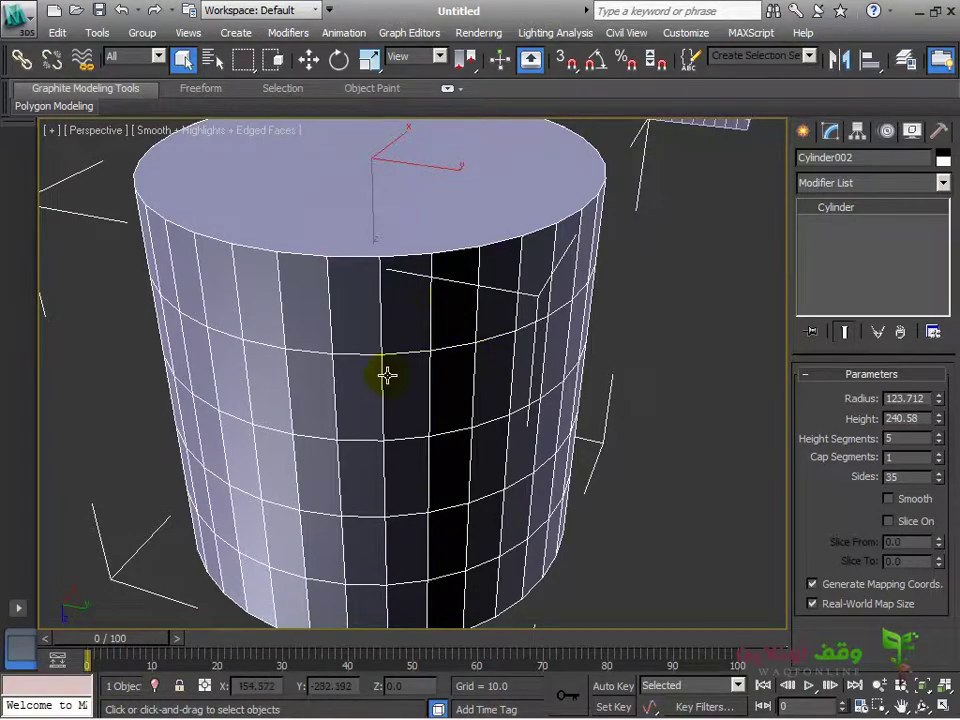
scroll(388, 375, "down", 6)
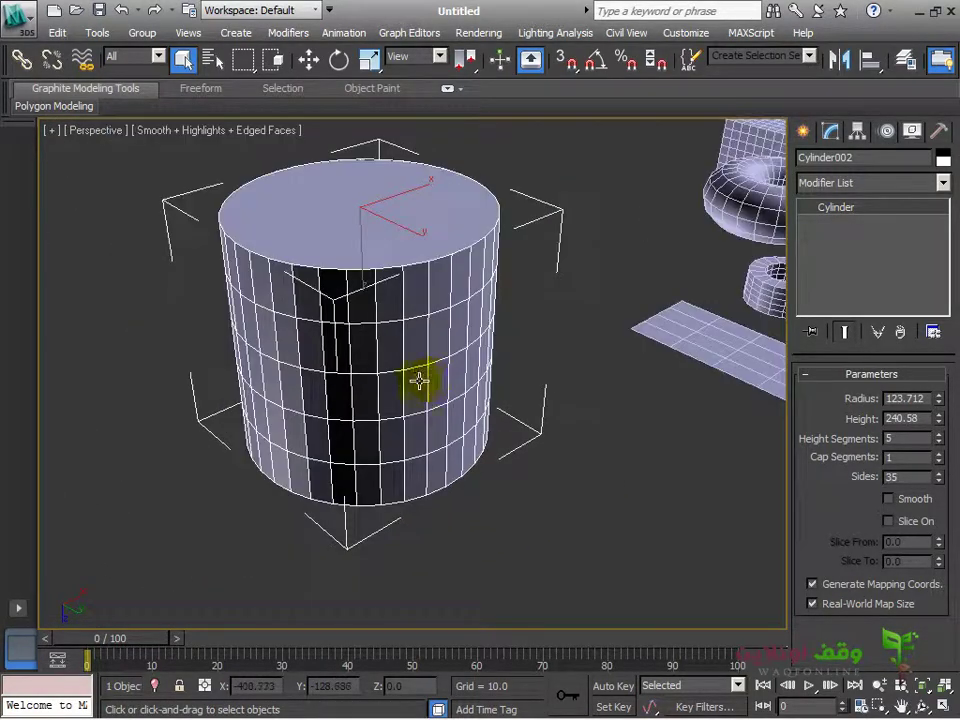
middle_click_drag(418, 380, 487, 352, "alt")
scroll(438, 350, "up", 3)
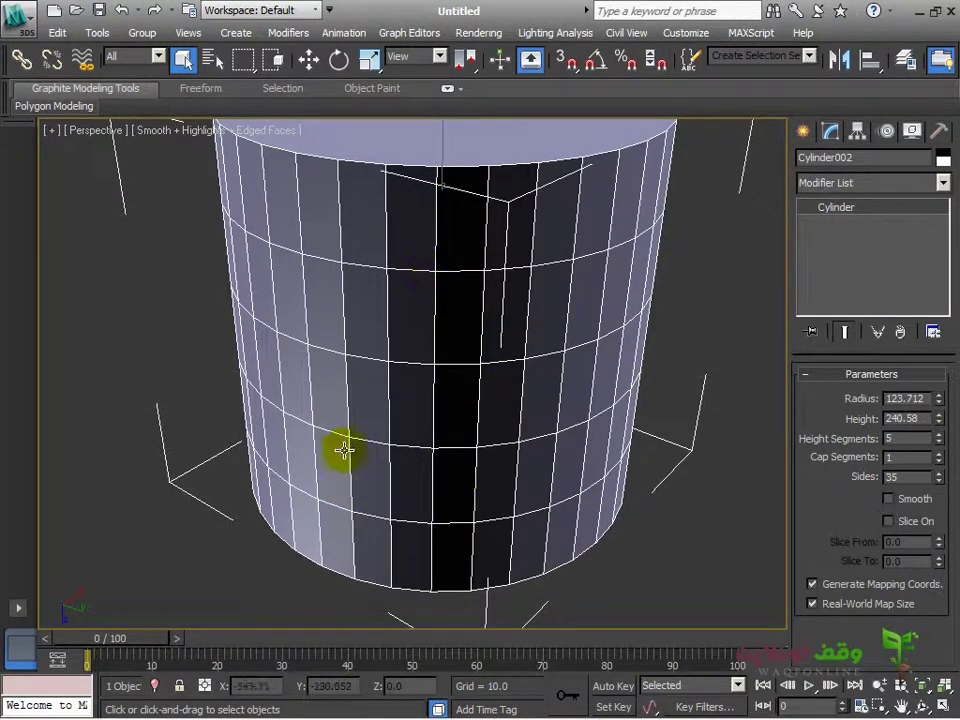
middle_click_drag(236, 474, 350, 435, "alt")
Toggle the cylinder's smoothing on and off to compare the shading, leave it on, and inspect the side wall.
left_click(888, 498)
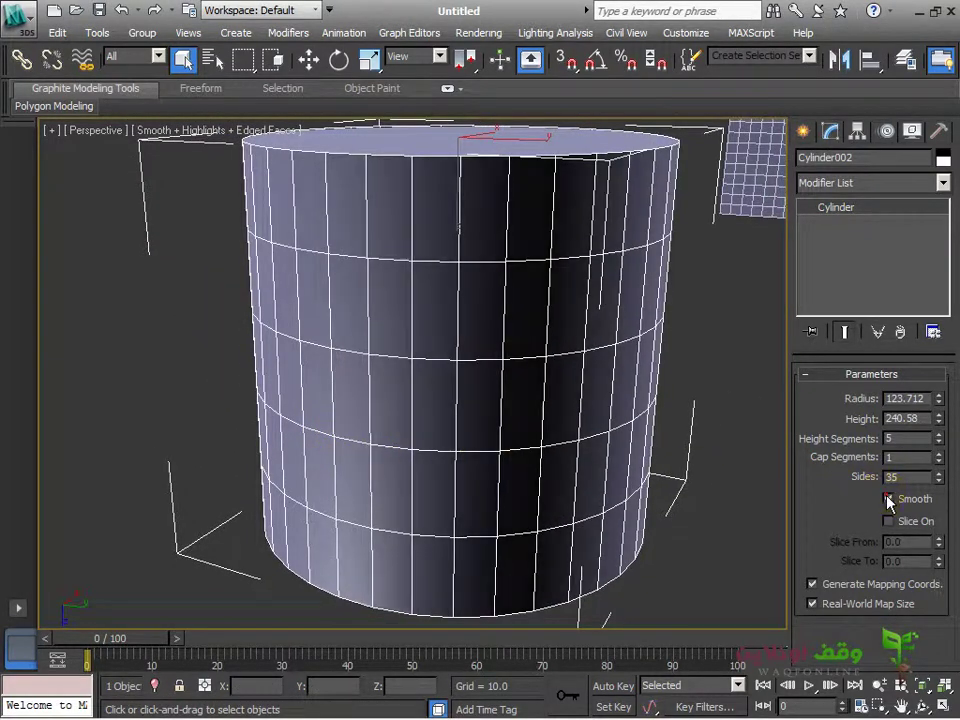
left_click(888, 498)
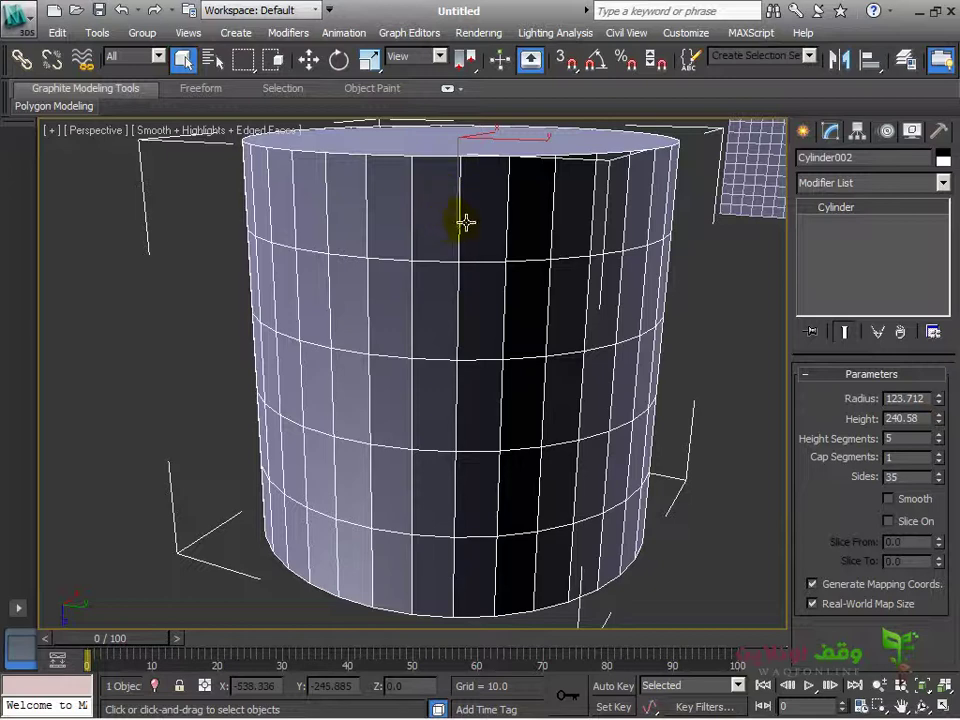
left_click(888, 499)
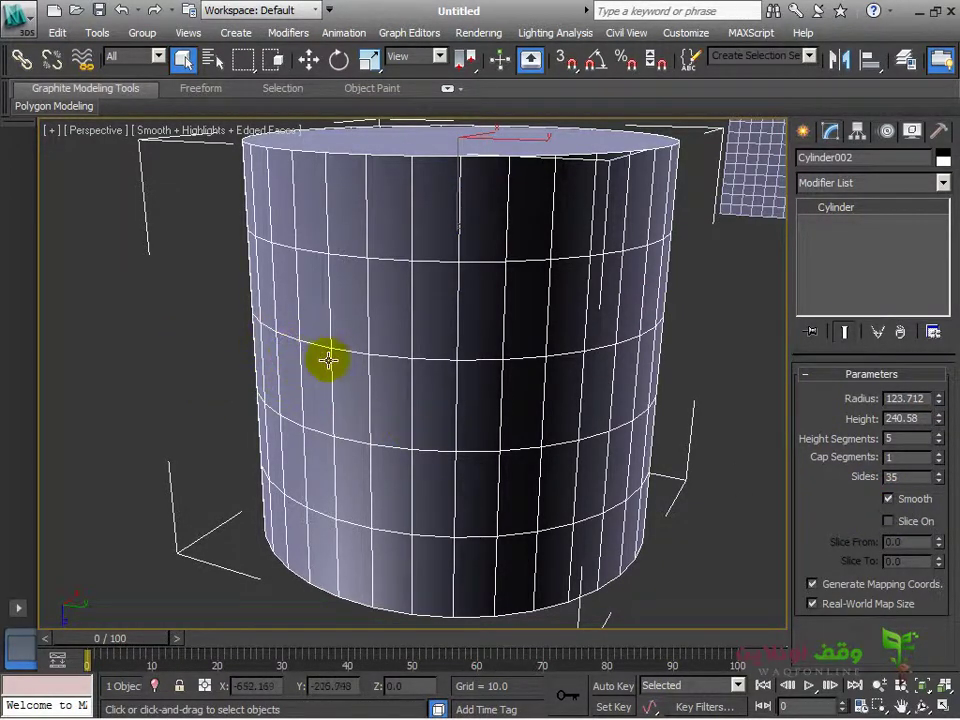
middle_click_drag(583, 392, 428, 442, "alt")
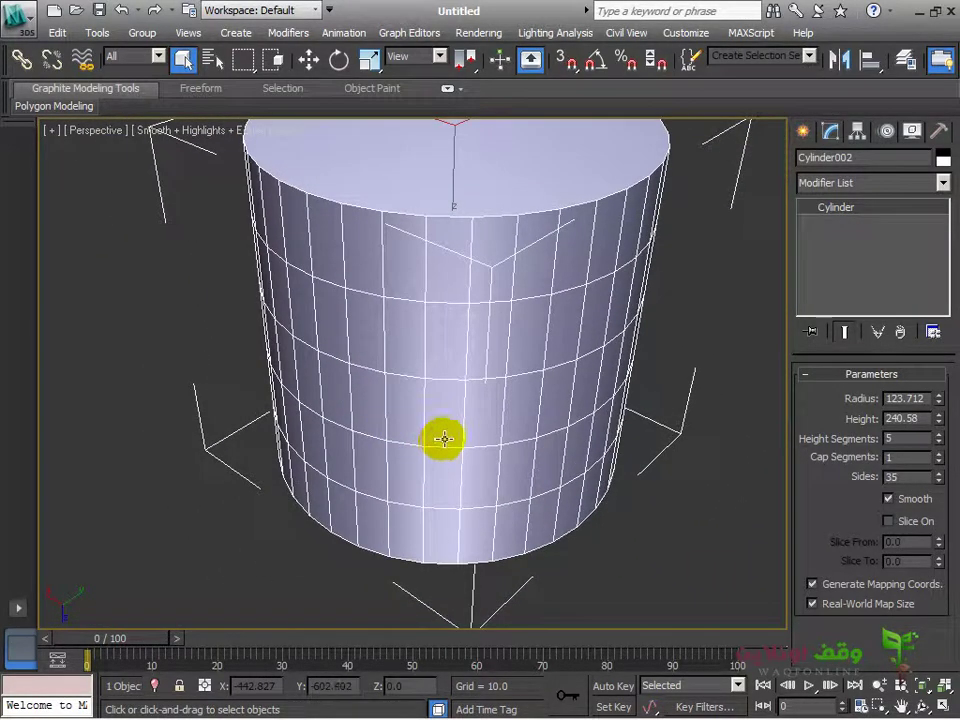
scroll(523, 379, "down", 5)
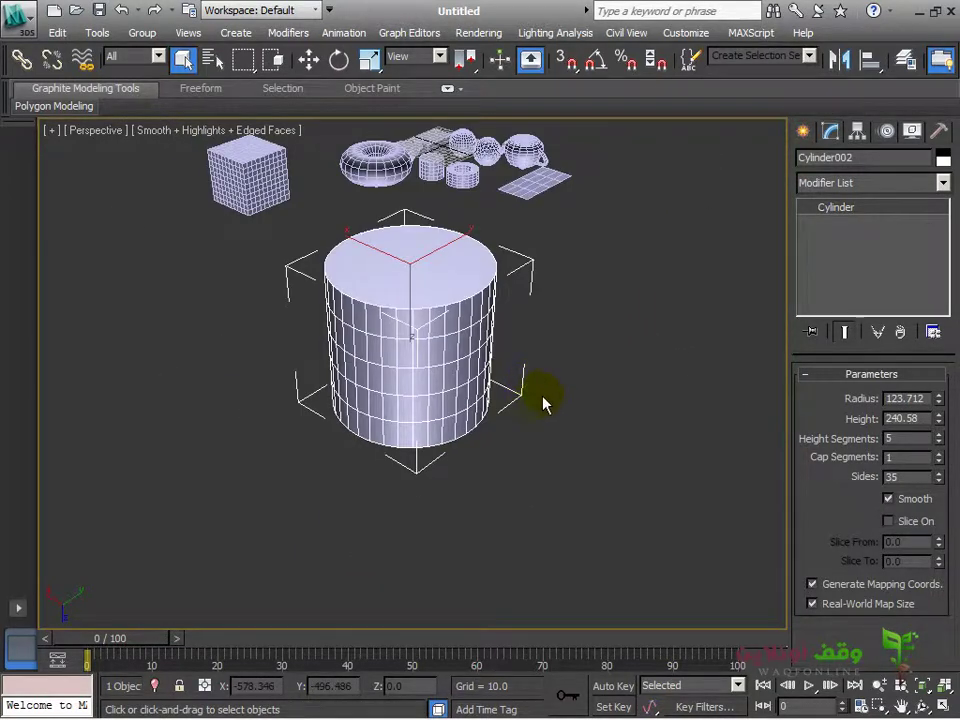
middle_click_drag(489, 396, 439, 382, "alt")
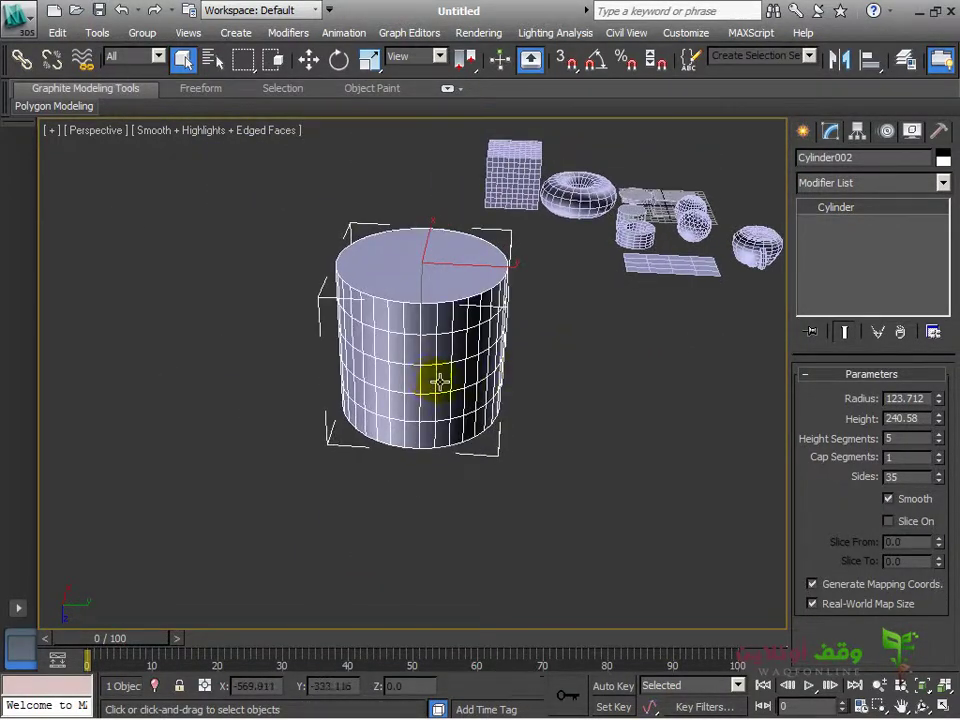
left_click(804, 131)
left_click(836, 271)
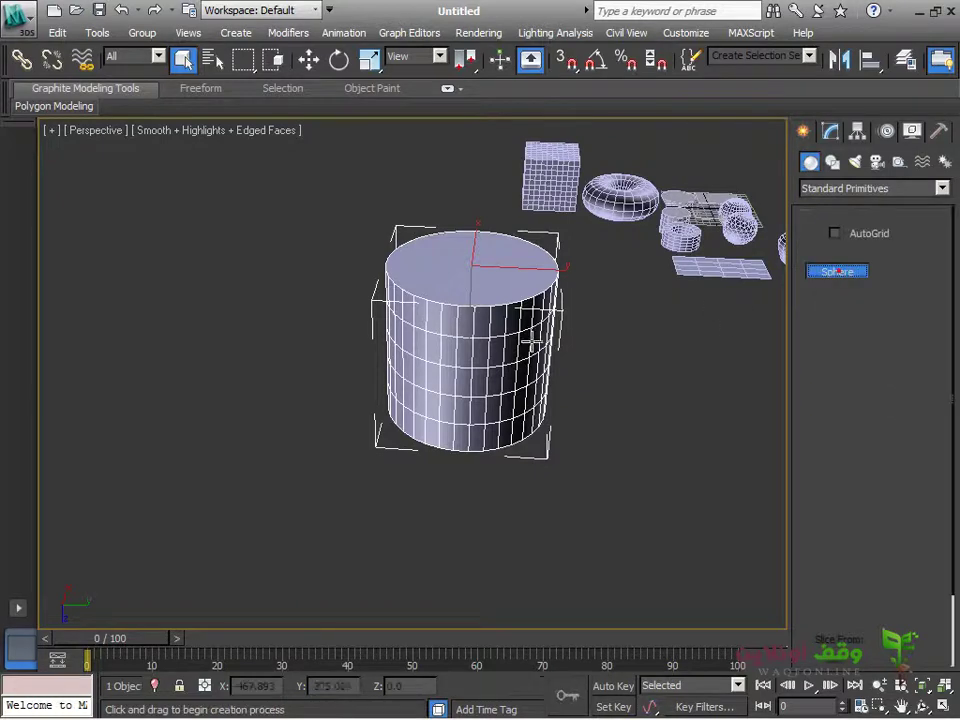
middle_click_drag(690, 430, 373, 351, "alt")
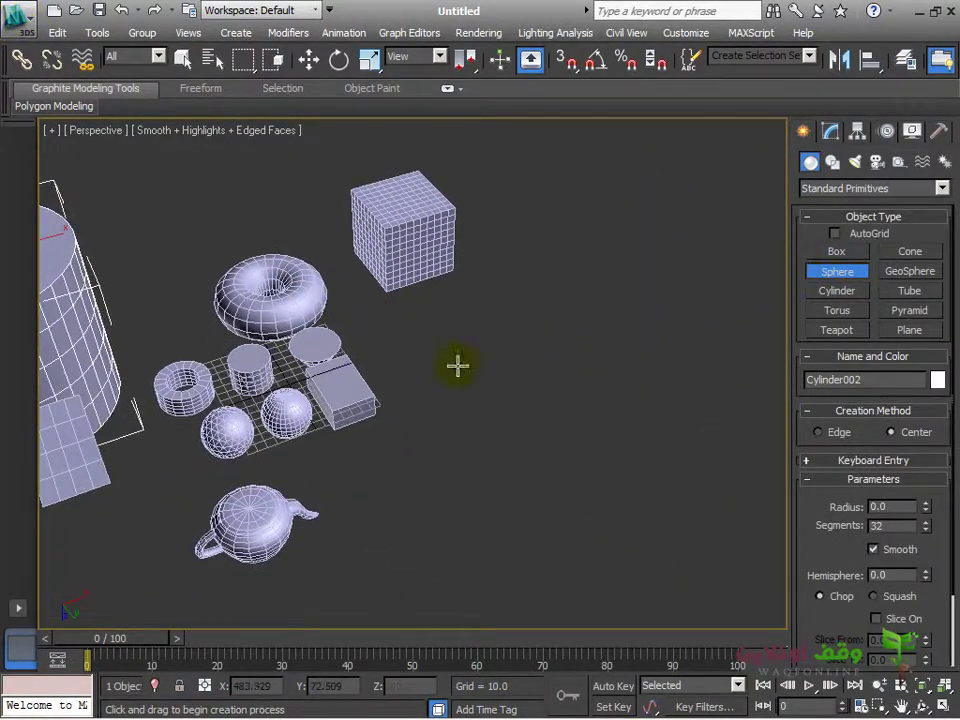
Reset the whole scene to an empty default one.
left_click(20, 22)
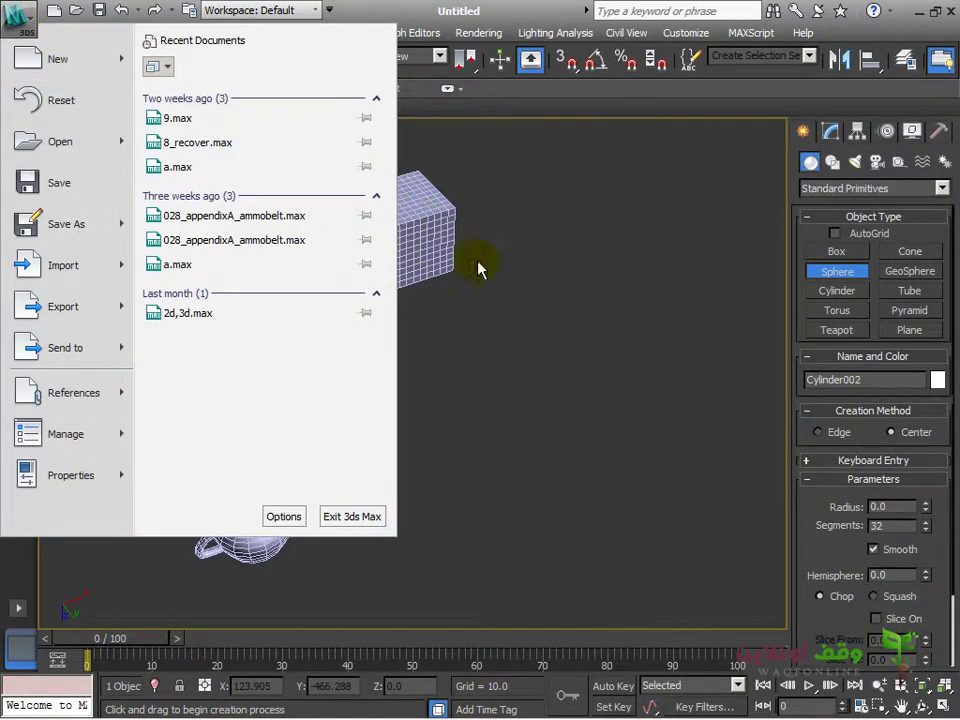
left_click(27, 22)
left_click(18, 20)
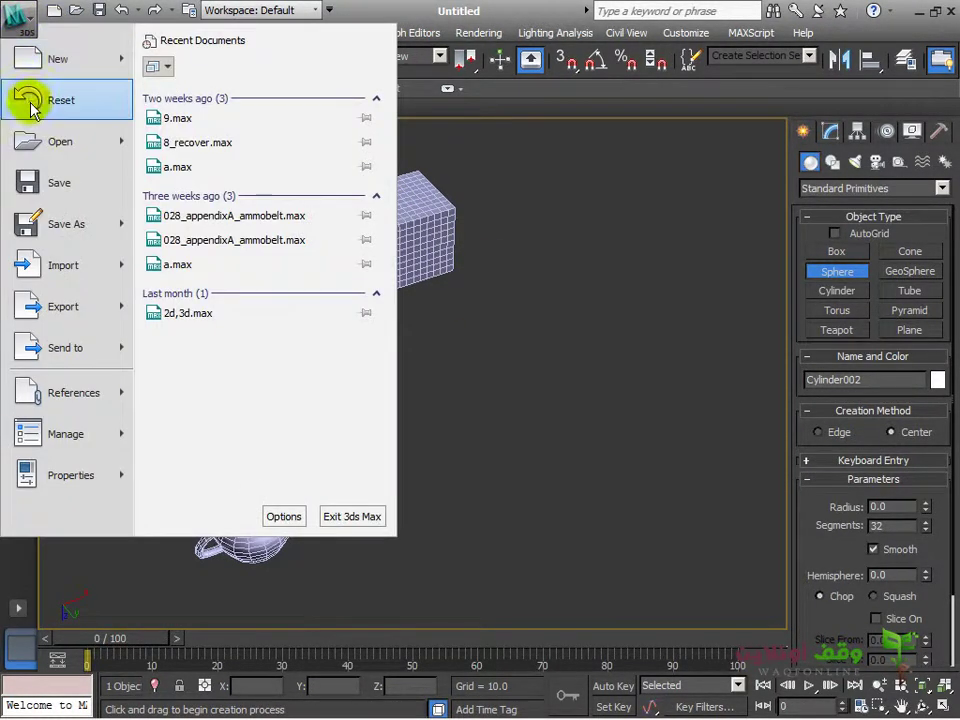
left_click(30, 102)
left_click(489, 420)
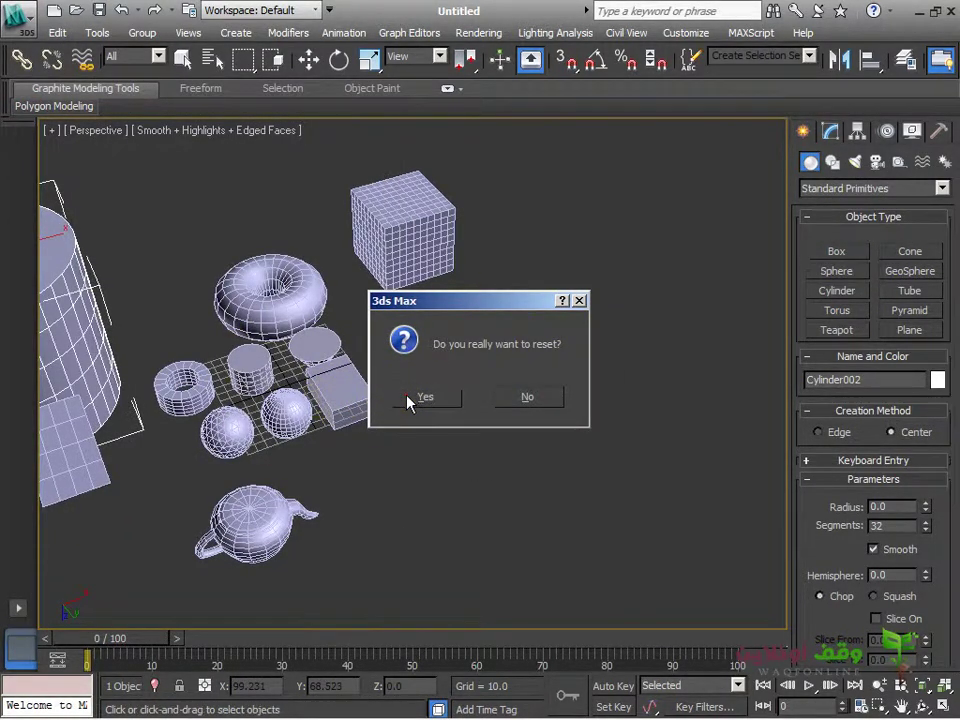
left_click(410, 399)
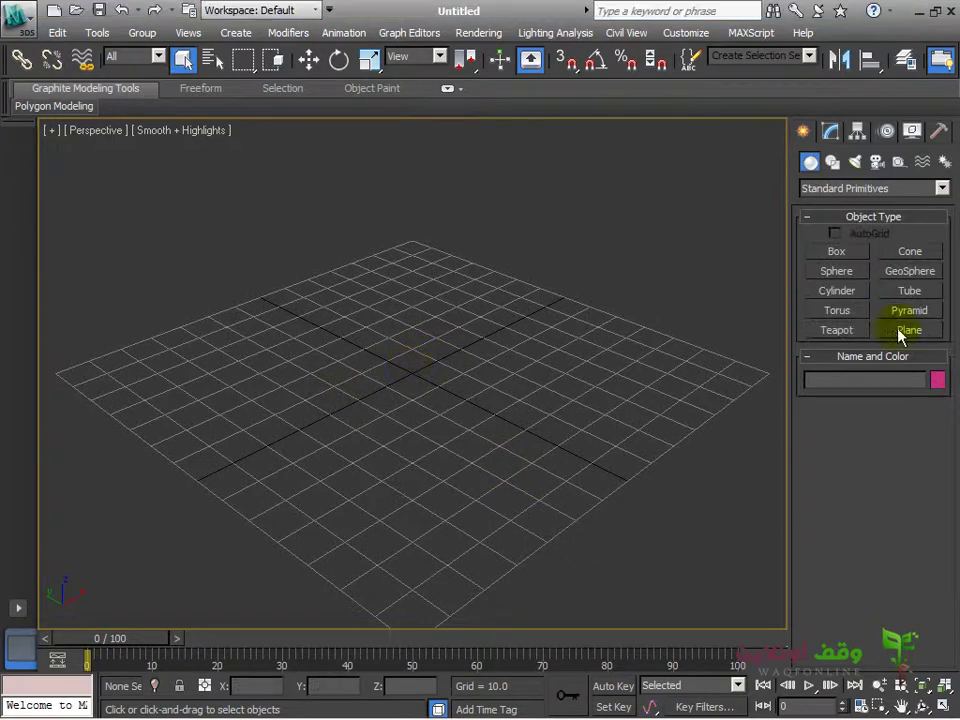
Create a standard sphere of about 46 radius and a GeoSphere of about 52.8 radius beside it in the Perspective view.
left_click(845, 291)
left_click(836, 271)
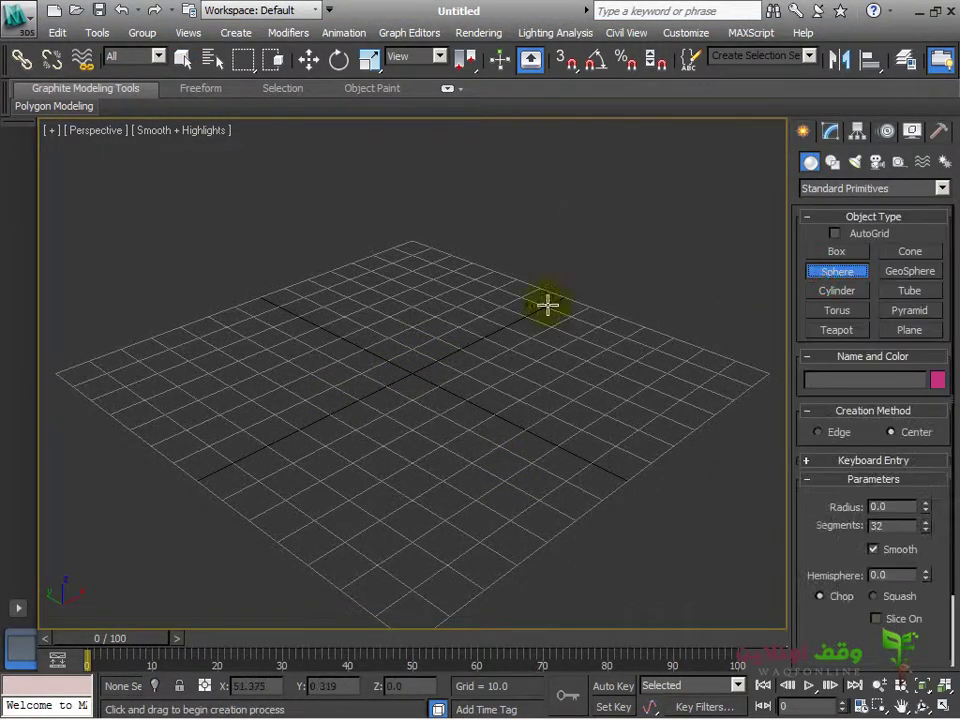
left_click_drag(548, 305, 626, 372)
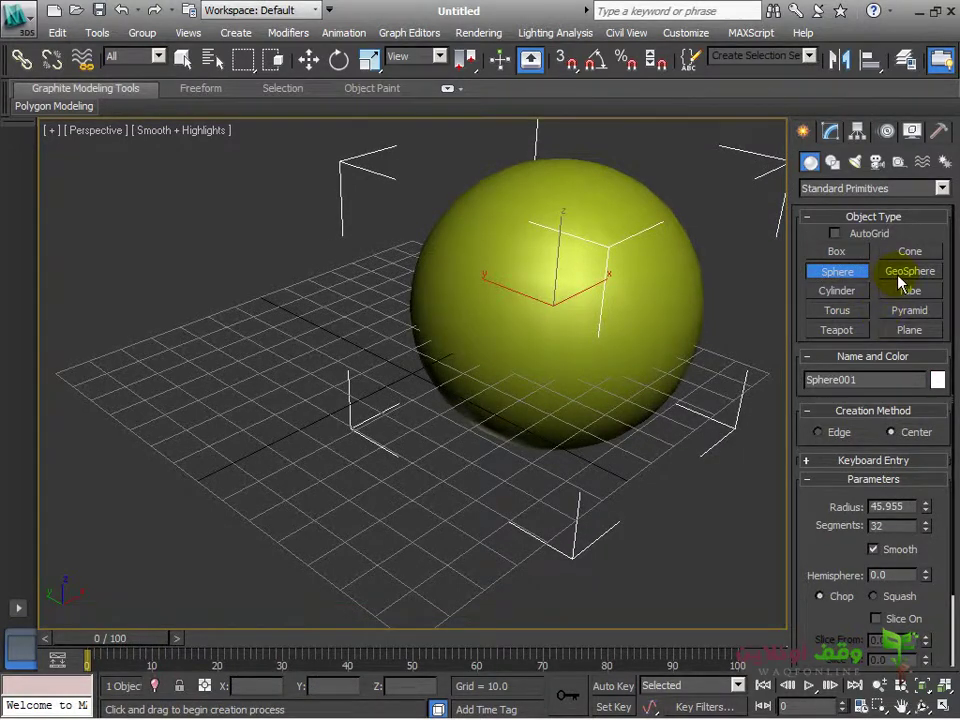
left_click(900, 274)
left_click_drag(221, 354, 534, 517)
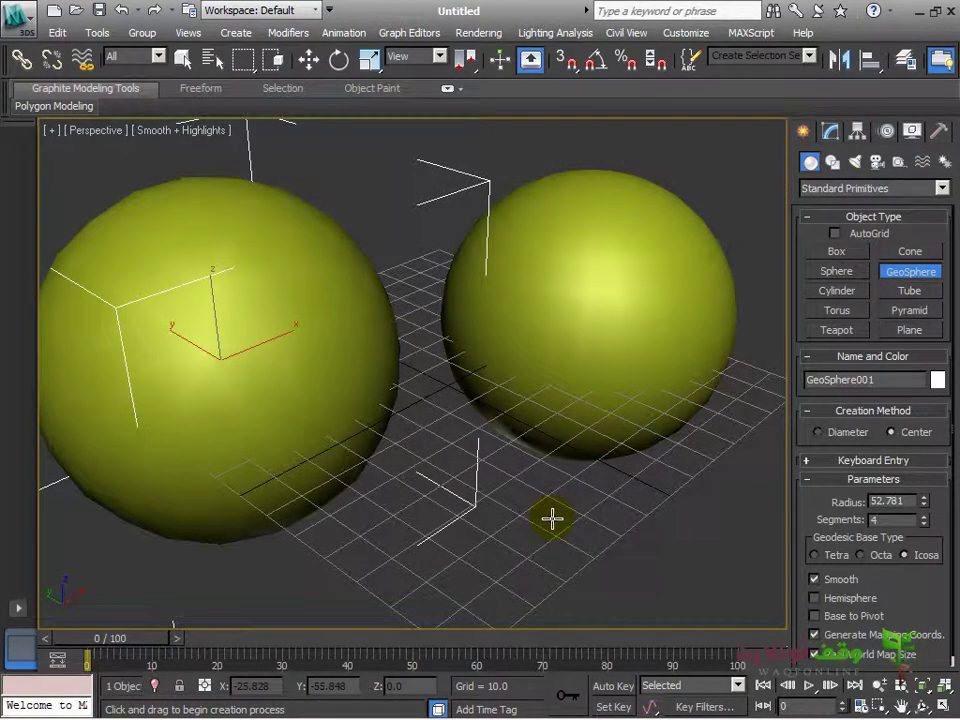
Toggle edged faces to compare the GeoSphere's mesh with the standard sphere's from several angles, leaving the edges shown.
key("F4")
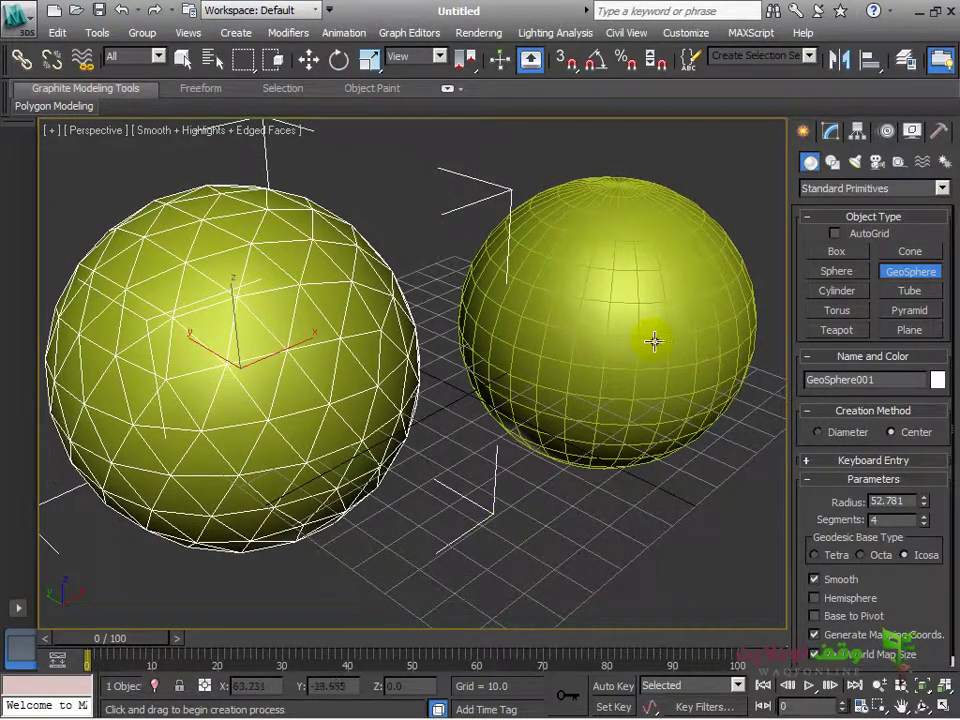
key("F4")
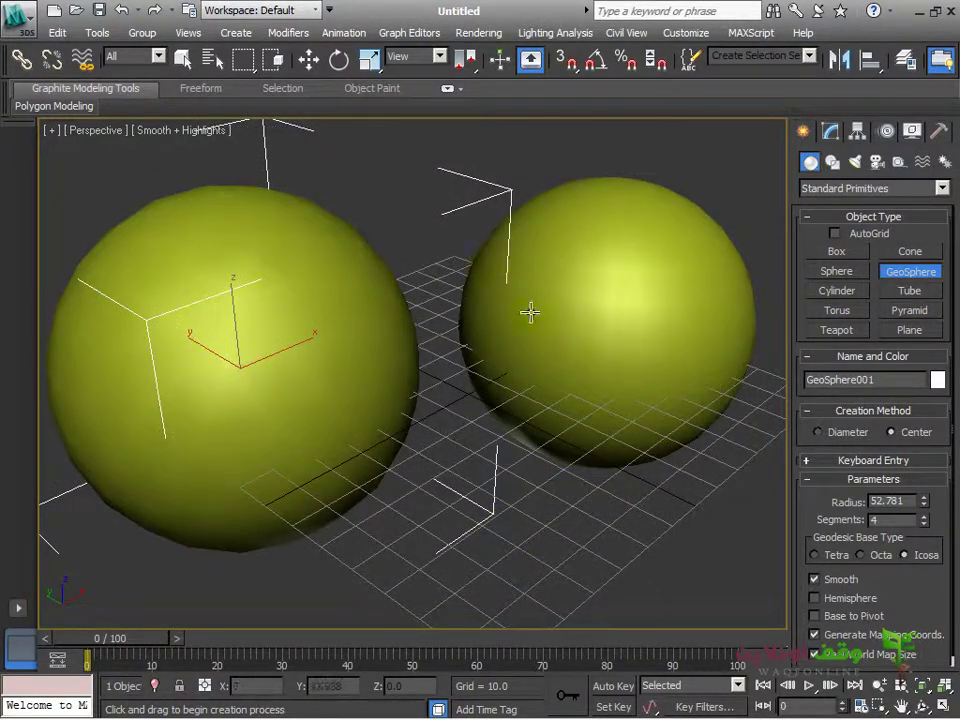
key("F4")
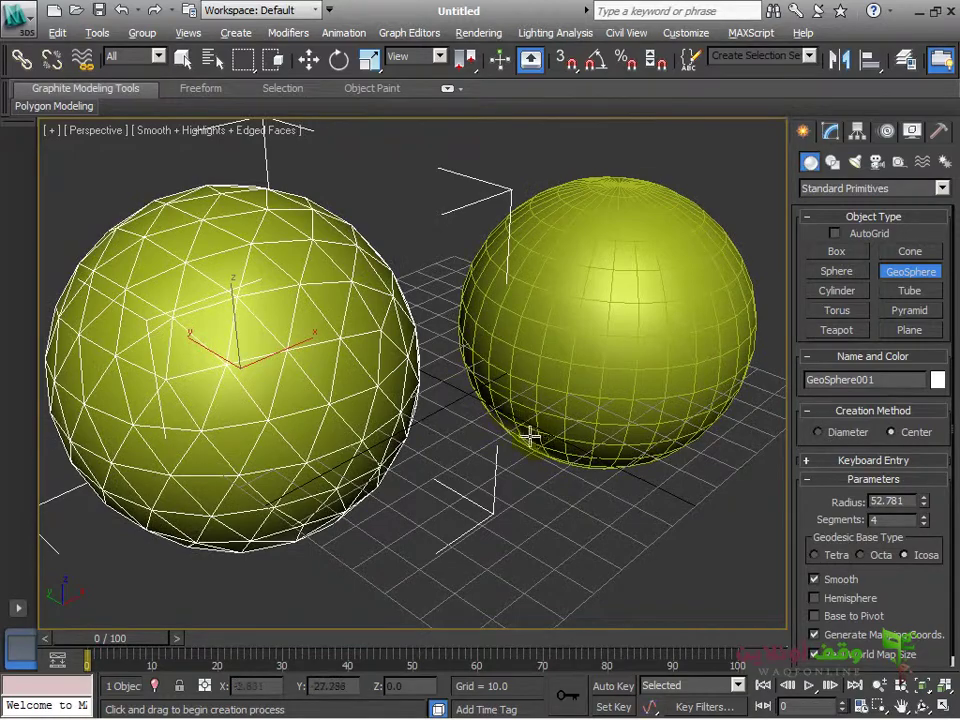
middle_click_drag(530, 435, 512, 406, "alt")
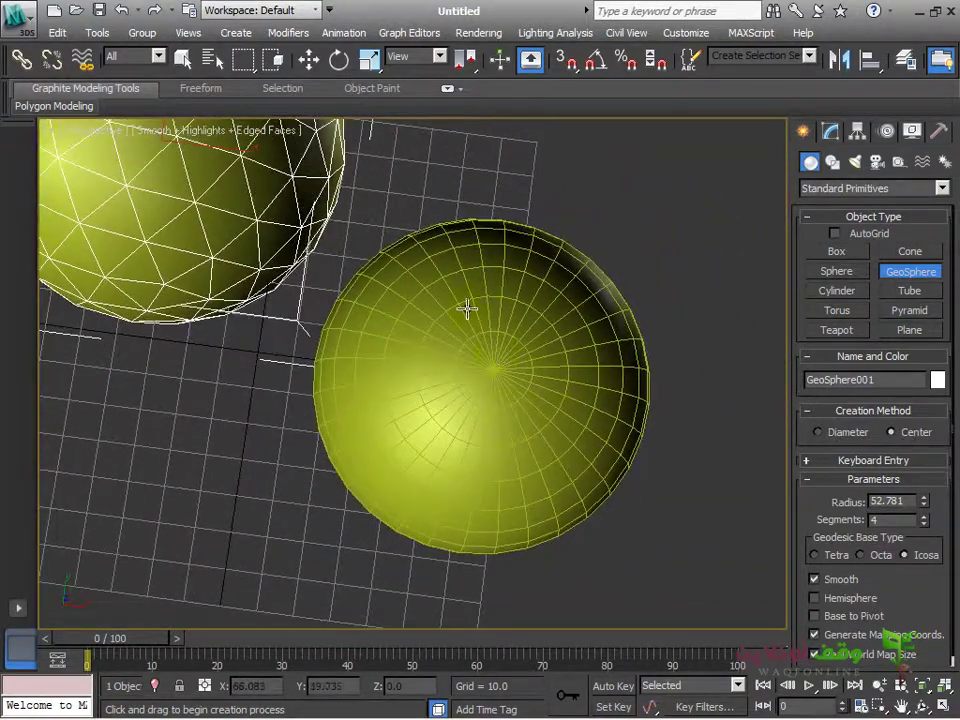
middle_click_drag(527, 351, 328, 430, "alt")
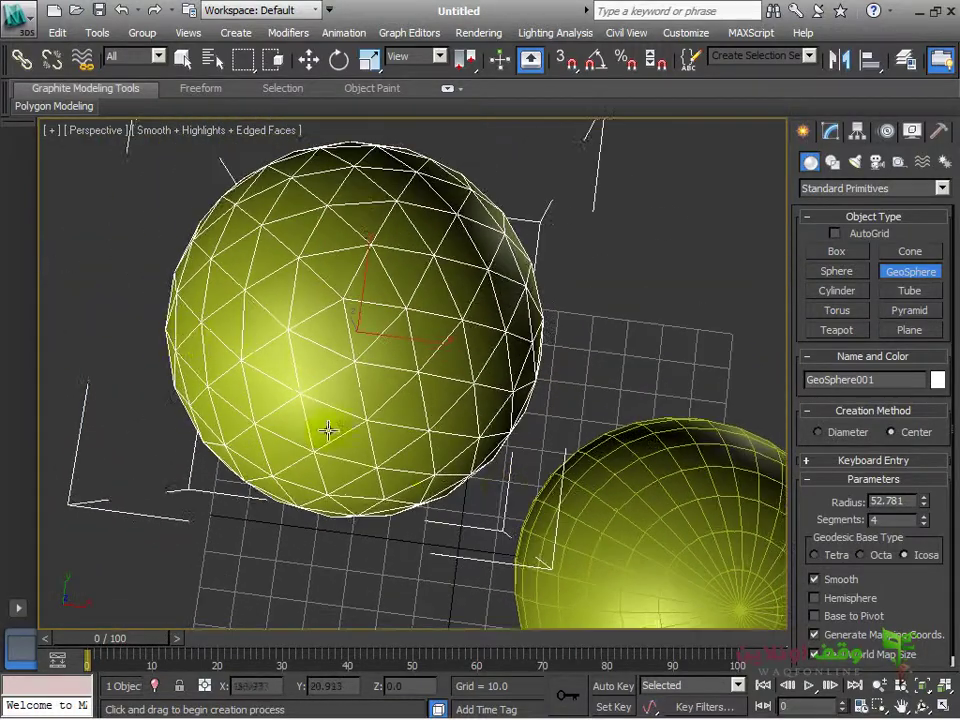
middle_click_drag(418, 445, 476, 396, "alt")
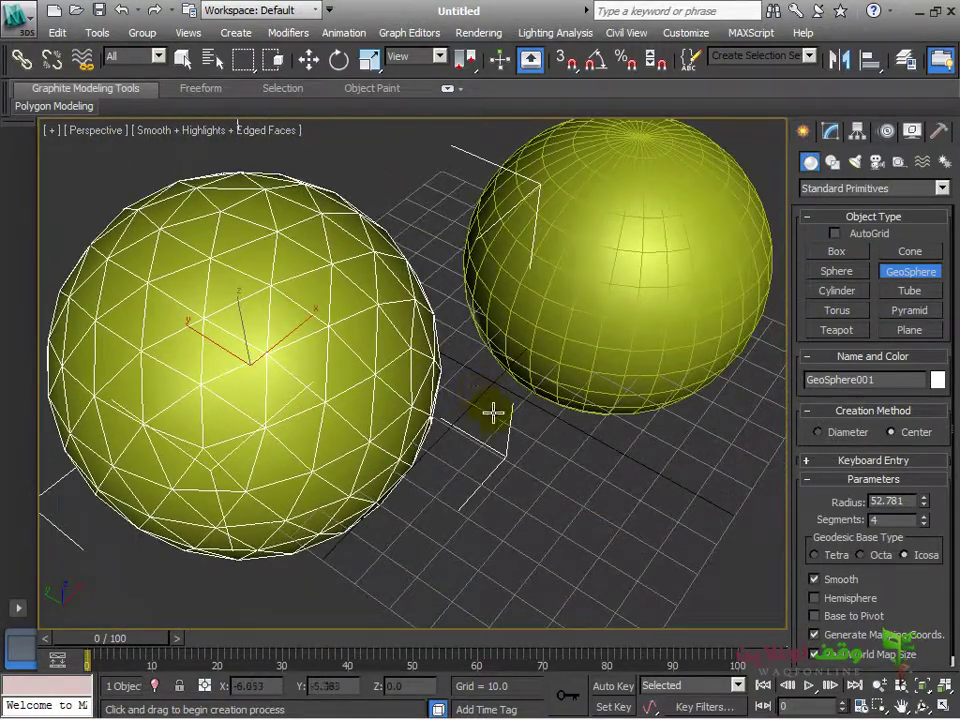
key("F4")
middle_click_drag(577, 447, 557, 437, "alt")
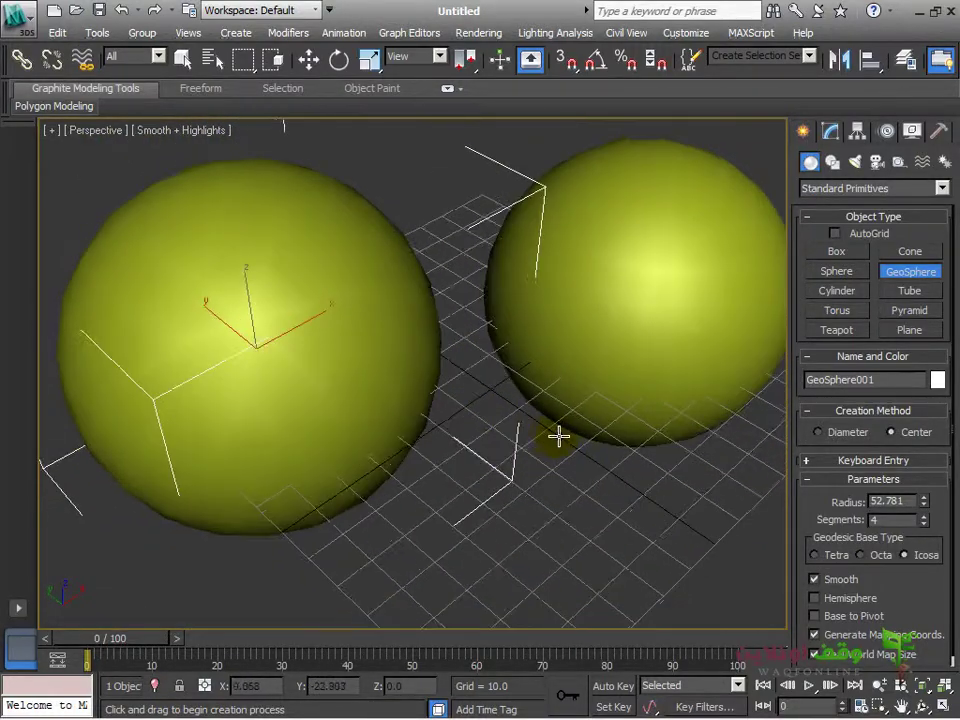
key("F4")
middle_click_drag(594, 393, 598, 379, "alt")
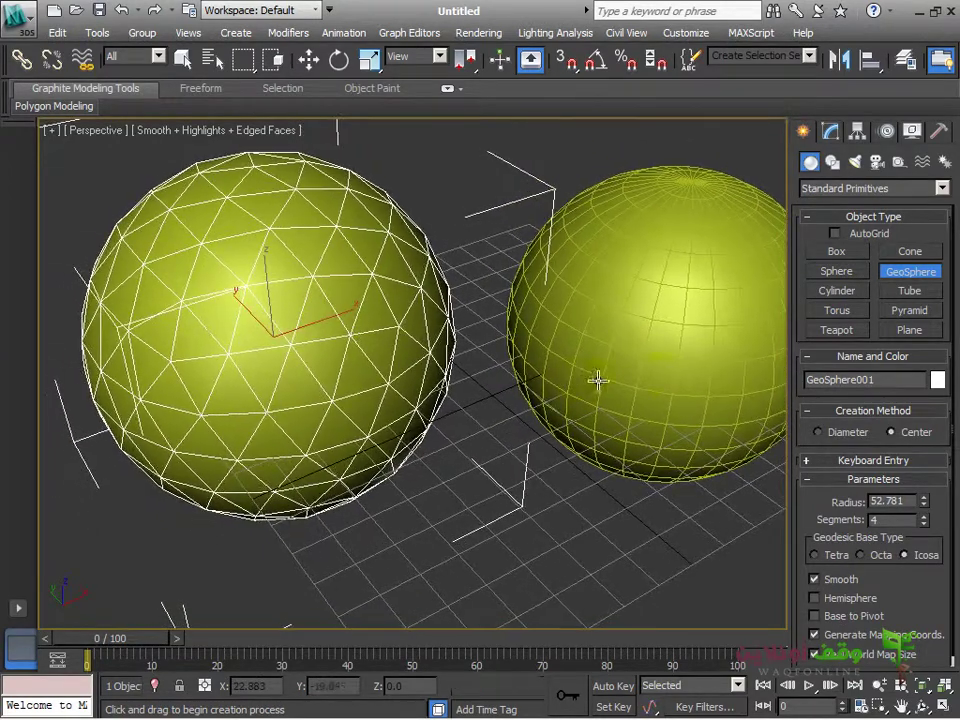
Select the standard sphere for modification and set its radius to 51.93 and its segments to 31.
left_click(828, 137)
left_click(806, 131)
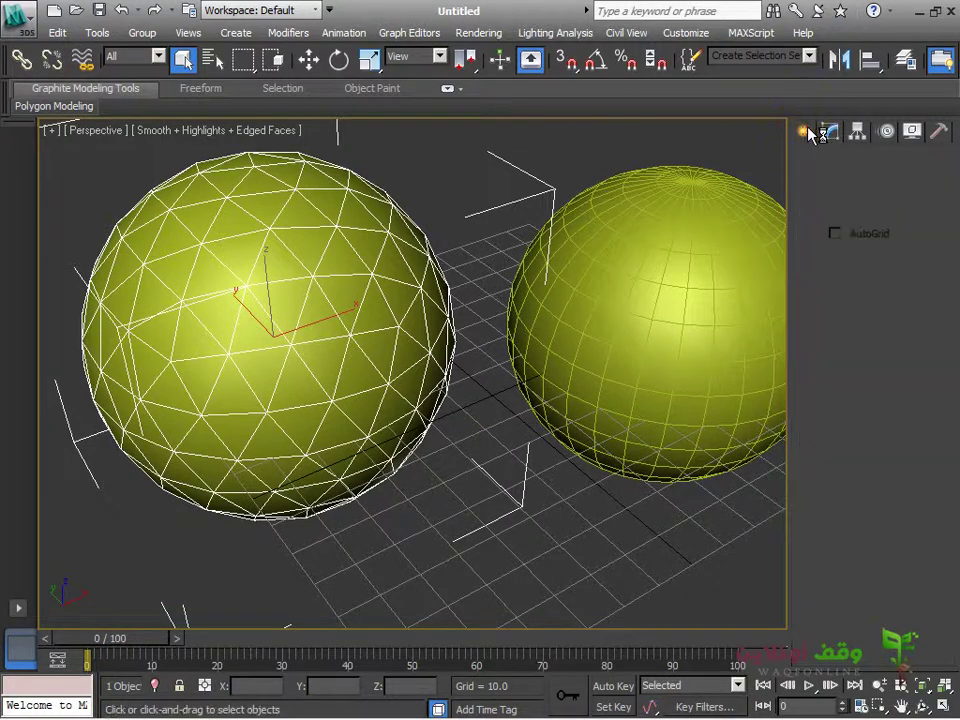
scroll(589, 261, "down", 5)
left_click(545, 482)
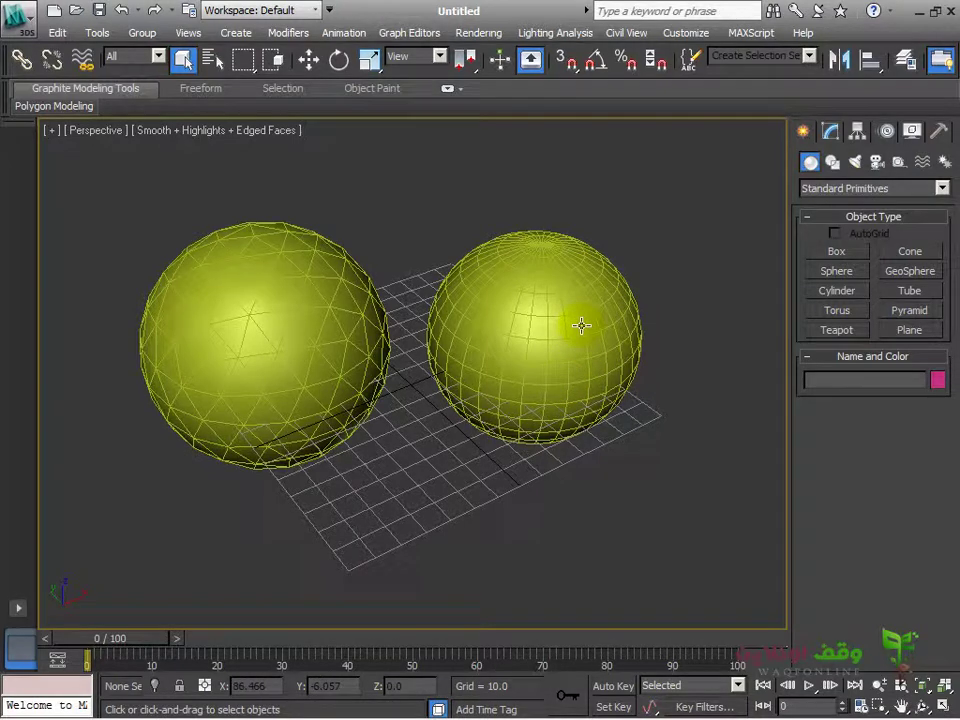
left_click(610, 367)
left_click(830, 132)
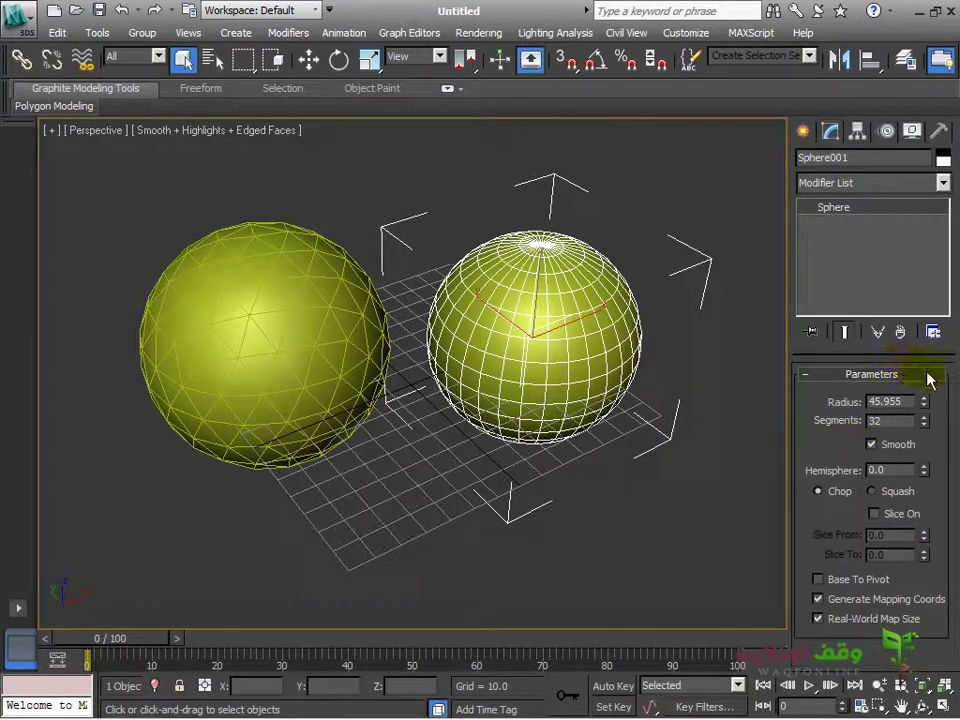
left_click_drag(923, 401, 910, 448)
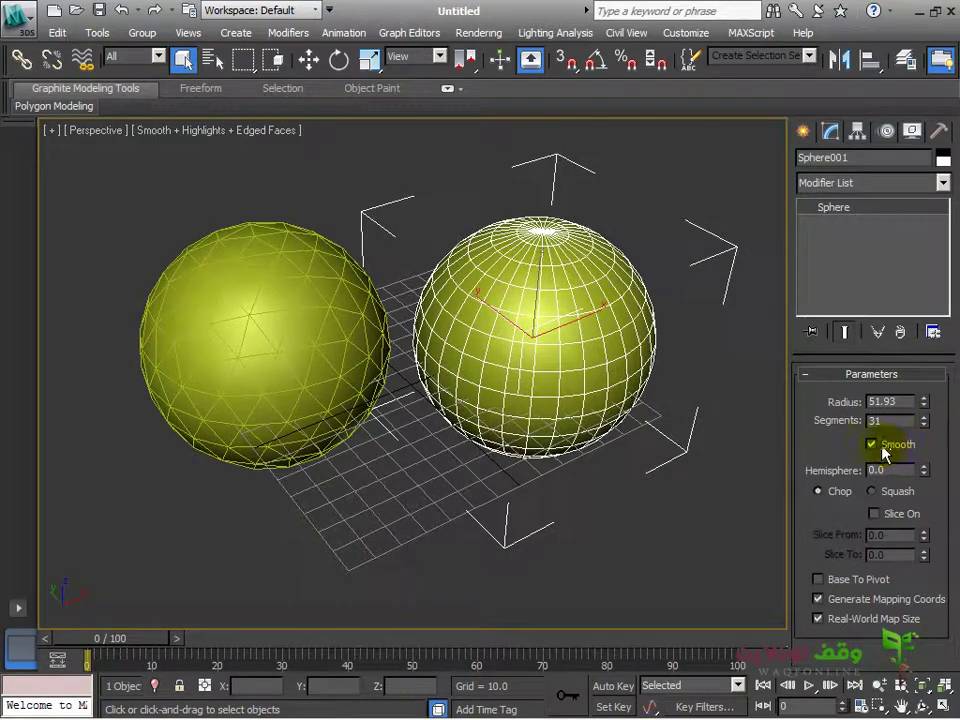
Turn off smoothing on the standard sphere and inspect its surface up close.
left_click(871, 444)
scroll(542, 401, "up", 5)
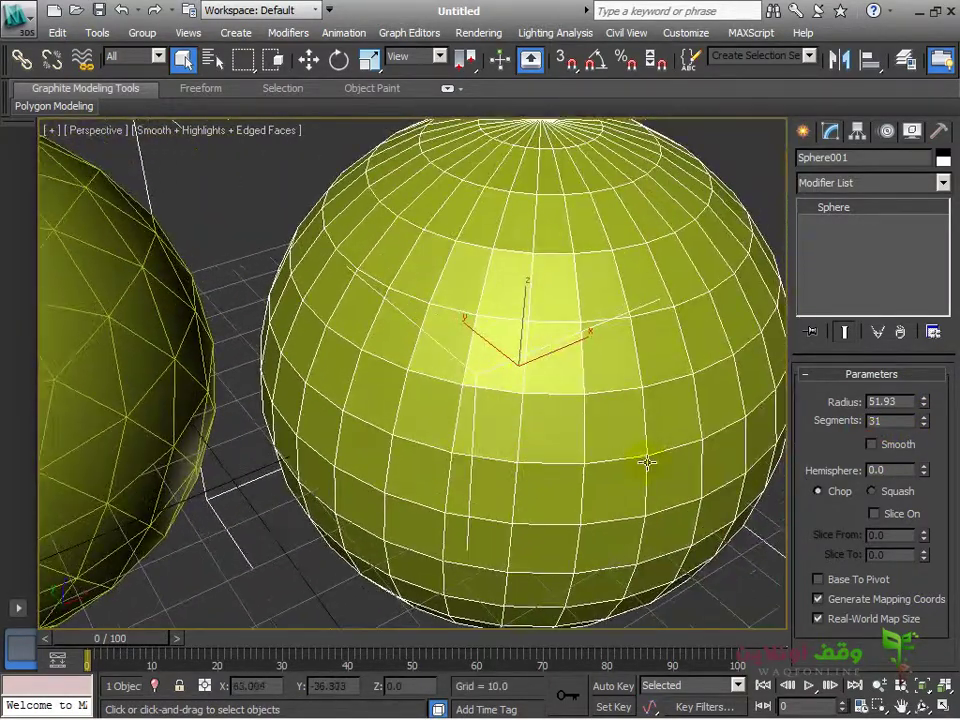
middle_click_drag(647, 462, 629, 372, "alt")
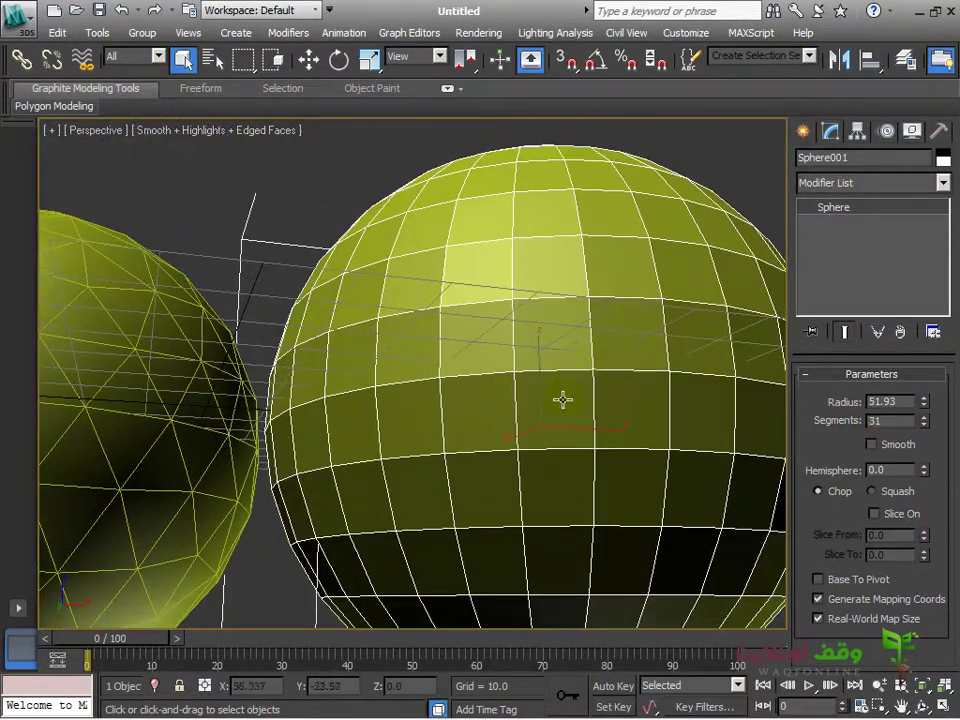
Hide the edged faces and turn smoothing back on for the standard sphere, checking the shaded surface from above and the side.
middle_click_drag(562, 400, 512, 451, "alt")
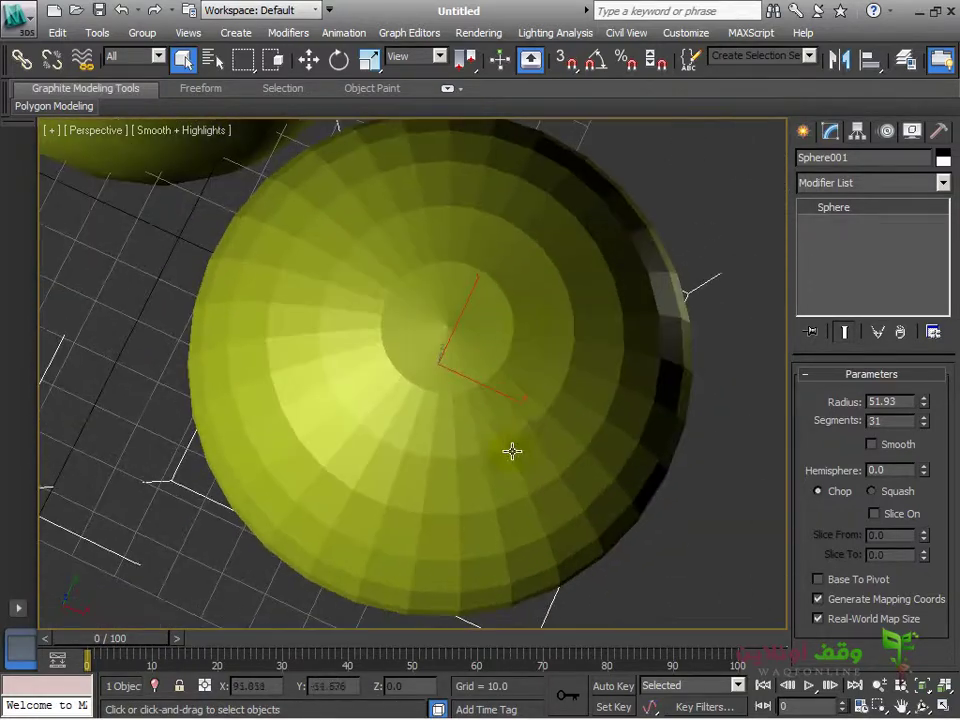
middle_click_drag(249, 455, 540, 368, "alt")
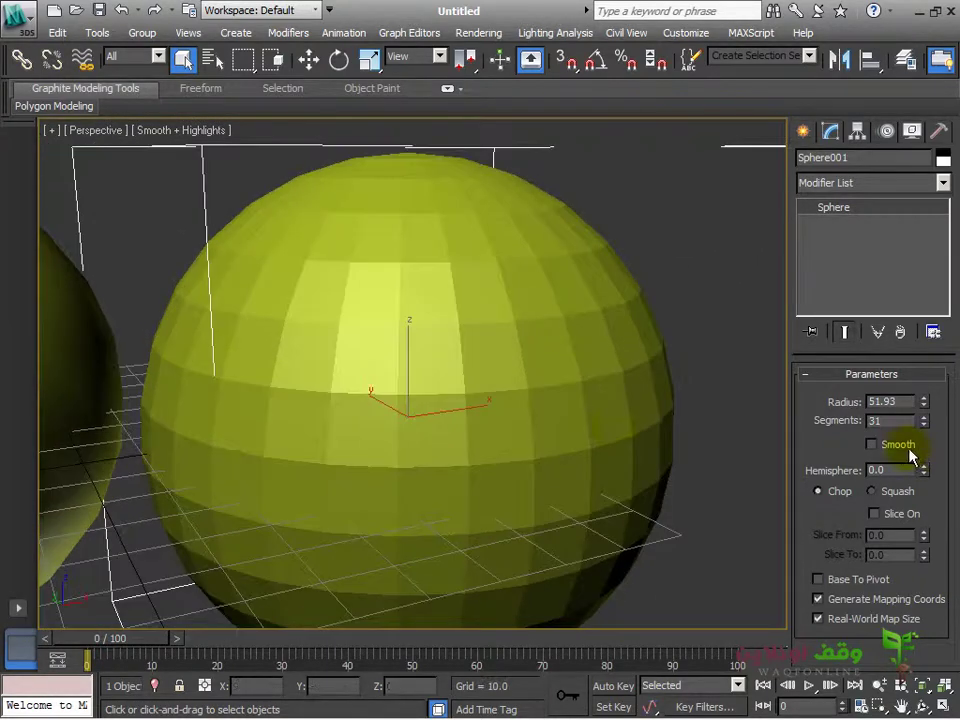
left_click(872, 445)
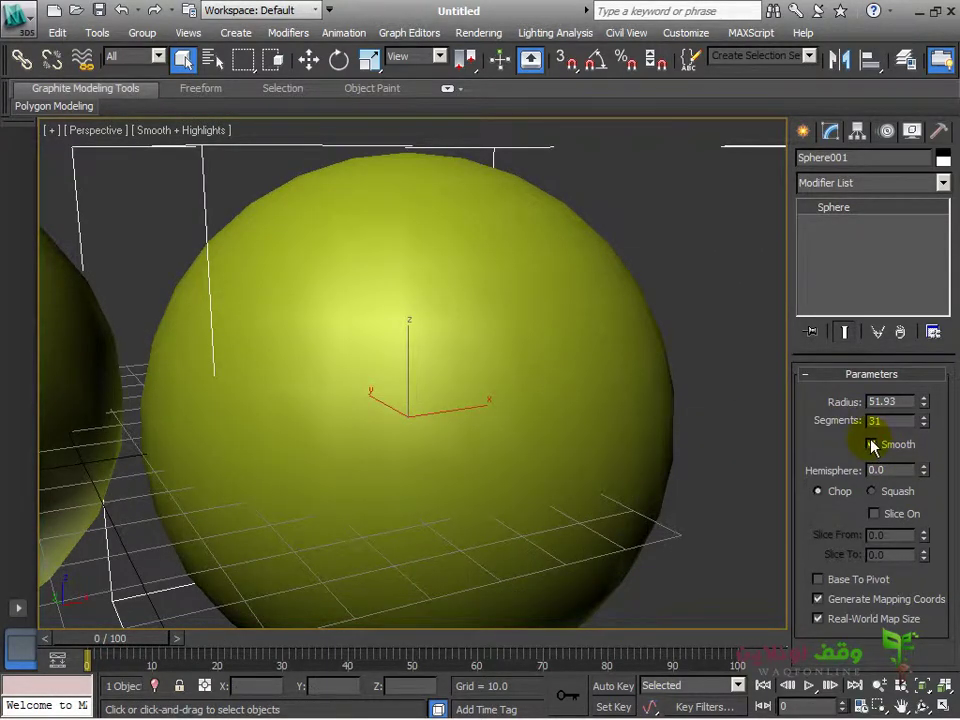
left_click(872, 445)
left_click(872, 445)
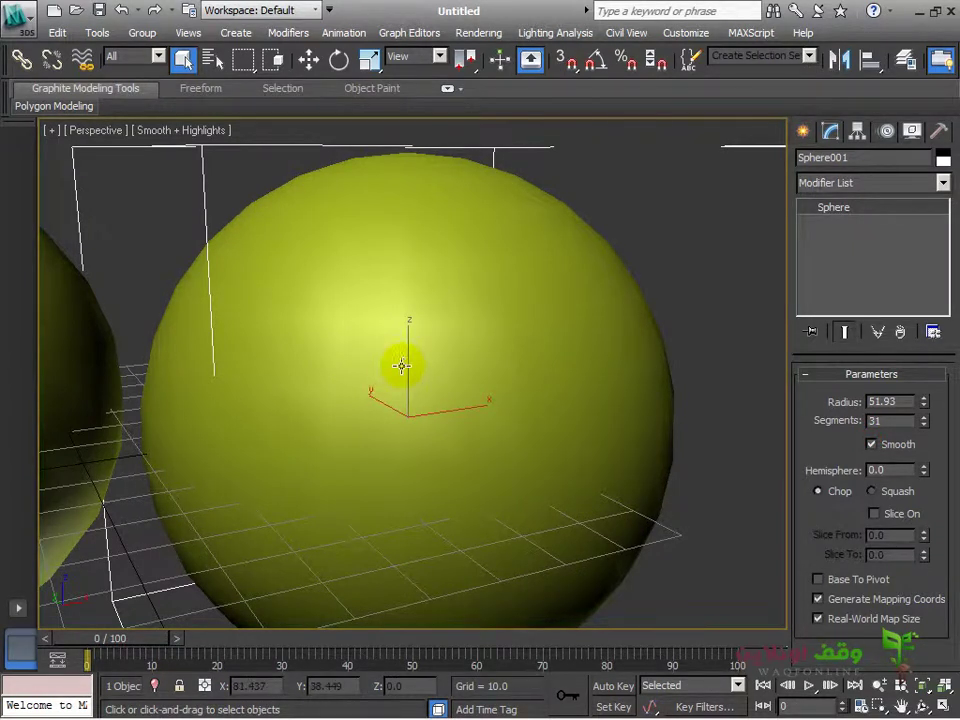
Reduce the standard sphere's segments to 4 and raise them step by step to 10.
mouse_move(926, 428)
left_mouse_down()
mouse_move(909, 514)
mouse_move(916, 446)
left_mouse_up()
right_click(926, 424)
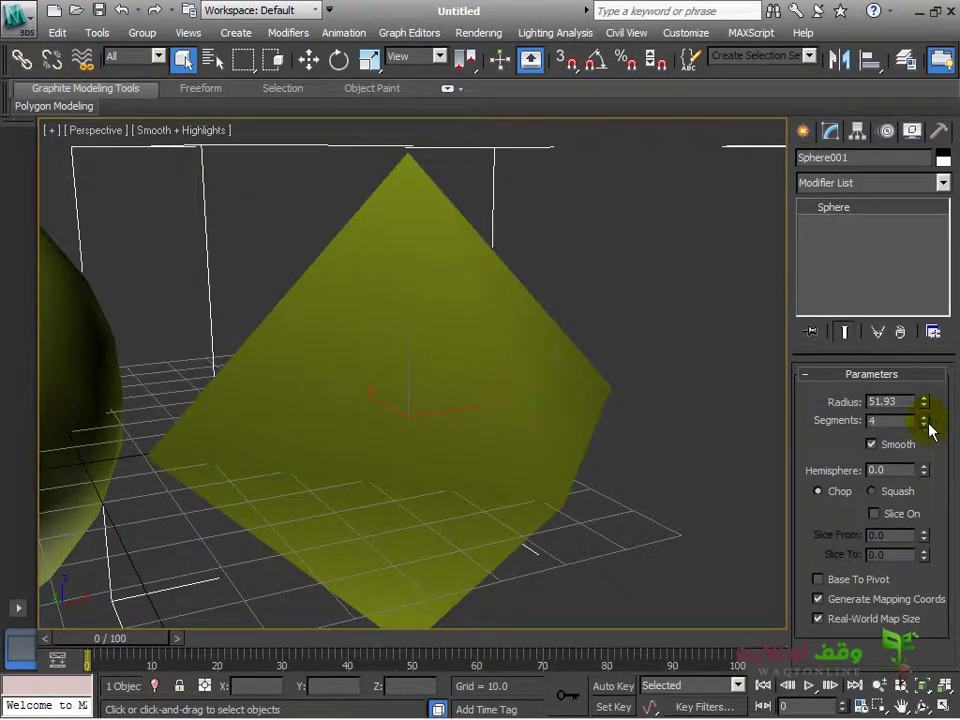
left_click(925, 418)
left_click(925, 418)
left_click(925, 418)
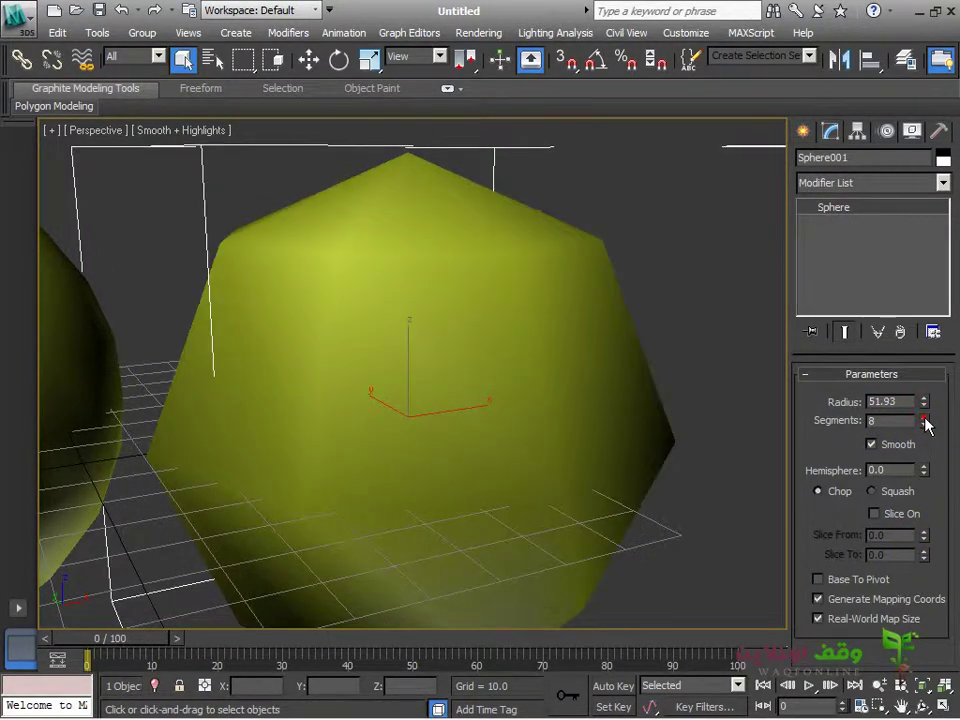
left_click(925, 418)
left_click(925, 418)
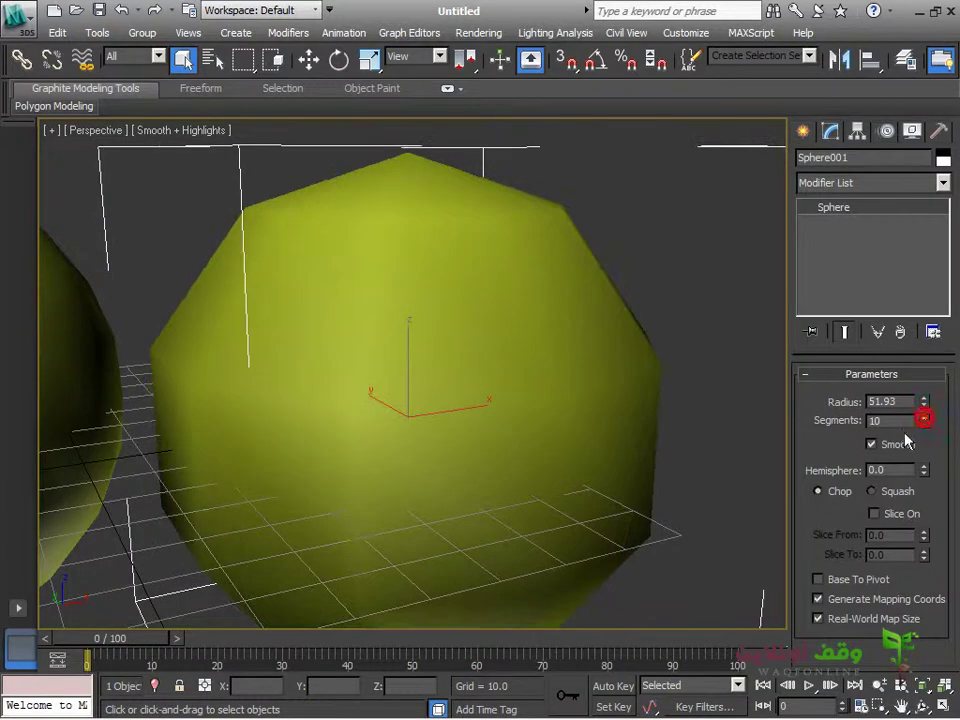
Turn smoothing off and on for the 10-segment sphere to compare its faceted and smooth surfaces up close, leaving smoothing on.
left_click(872, 445)
middle_click_drag(361, 449, 383, 352, "alt")
middle_click_drag(480, 442, 514, 431, "alt")
scroll(497, 431, "up", 3)
middle_click_drag(561, 386, 518, 373, "alt")
mouse_move(463, 396)
middle_mouse_down("alt")
mouse_move(411, 356)
mouse_move(439, 253)
mouse_move(452, 414)
middle_mouse_up("alt")
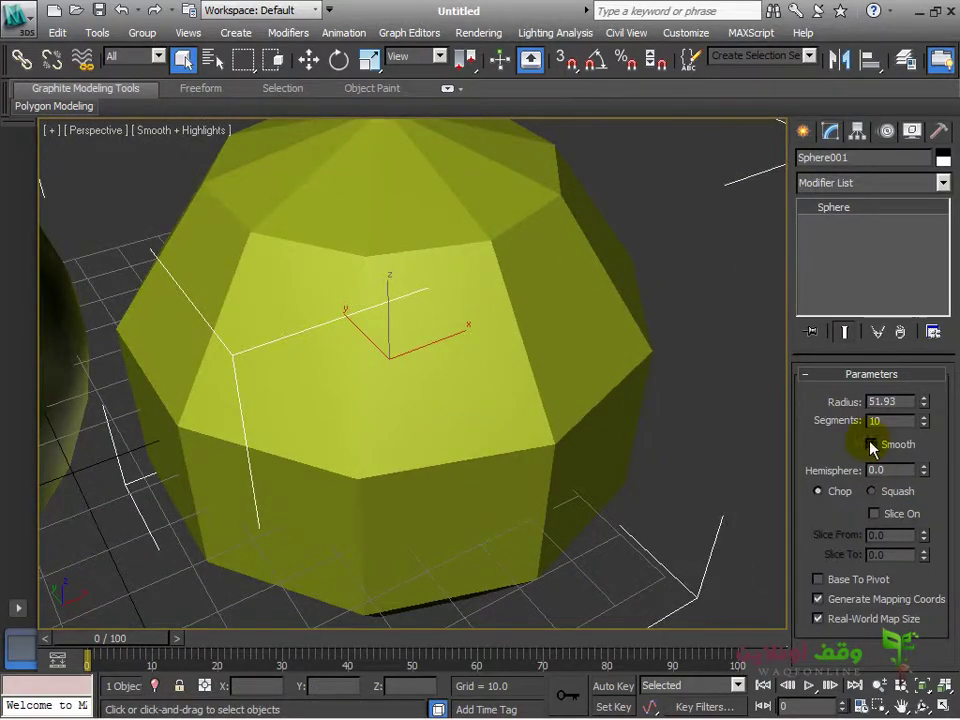
left_click(871, 443)
left_click(871, 443)
left_click(871, 443)
left_click(871, 443)
left_click(871, 443)
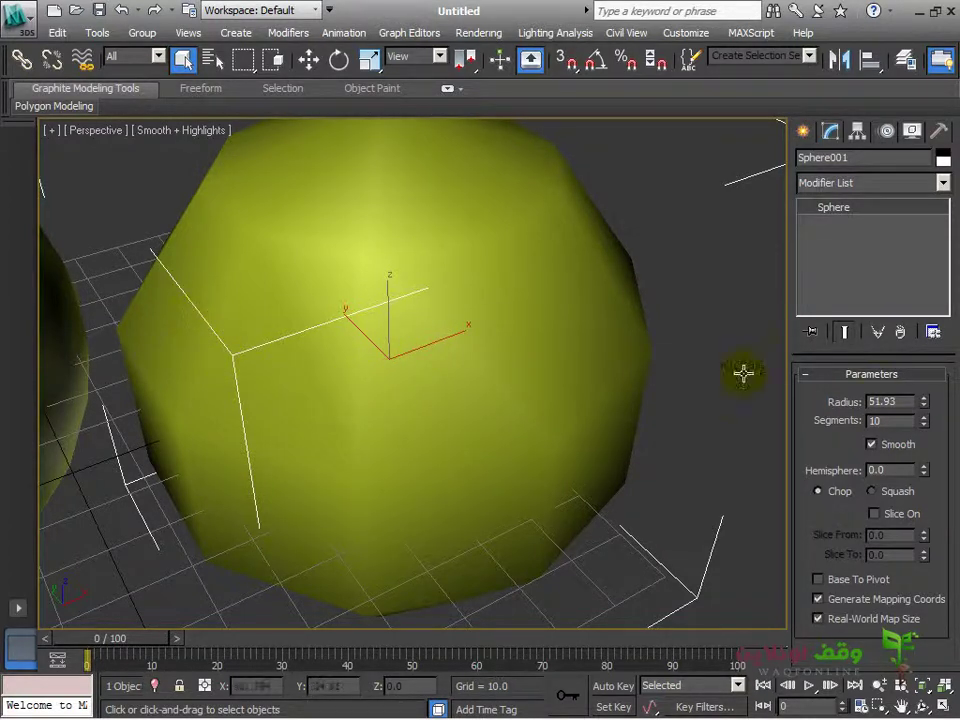
Set the standard sphere's segments to 48 and check its roundness with edged faces shown and hidden.
left_click_drag(925, 425, 943, 182)
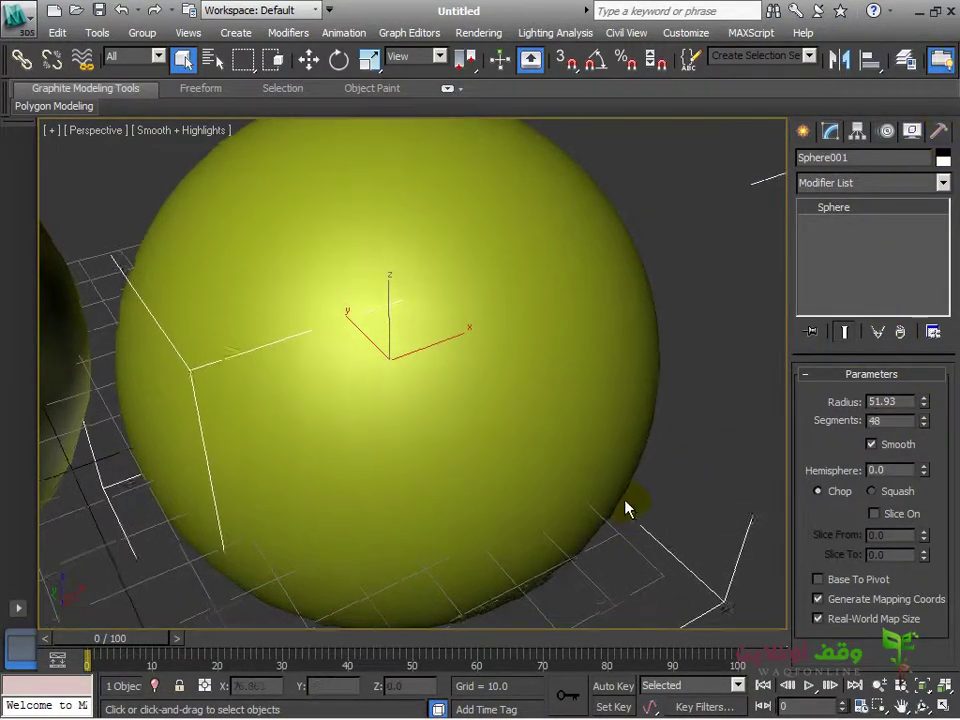
middle_click_drag(632, 506, 610, 530, "alt")
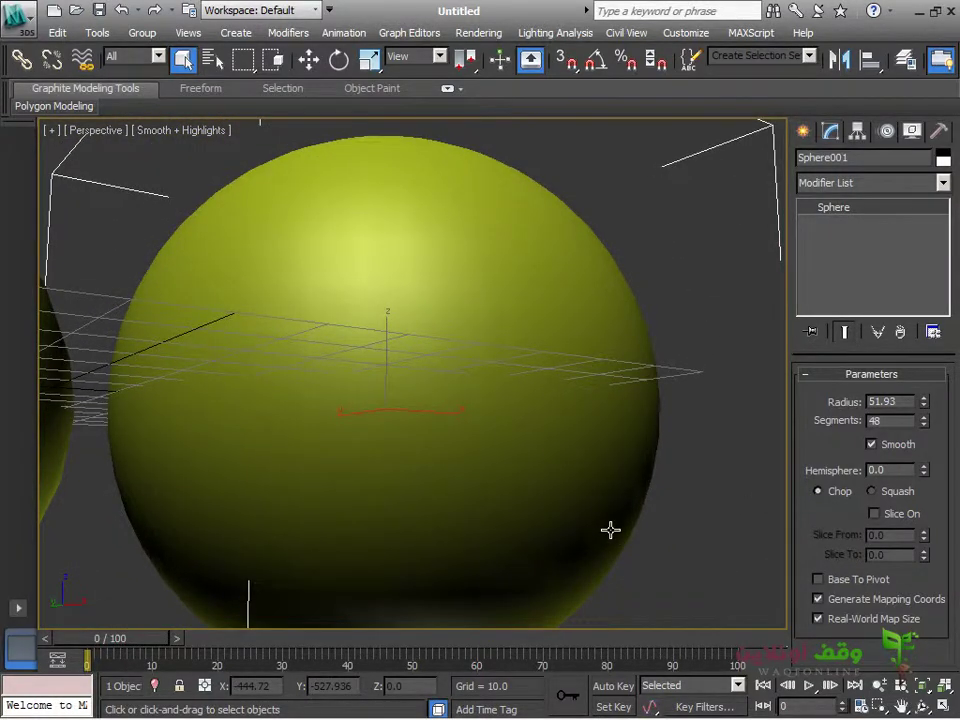
key("F4")
key("F4")
middle_click_drag(634, 449, 707, 505, "alt")
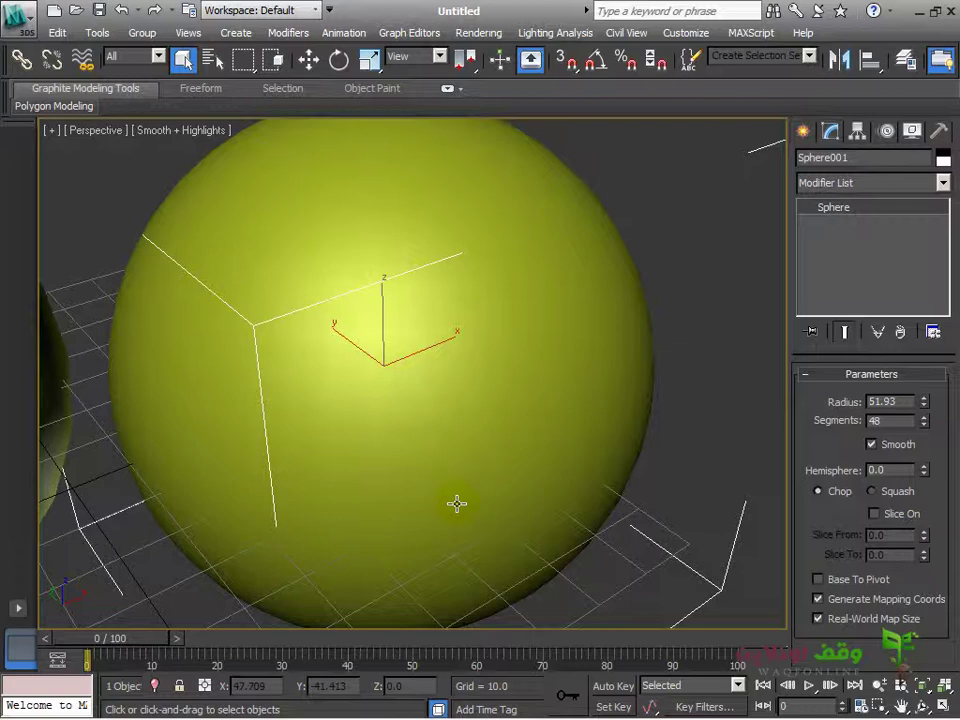
Return to creating standard primitives, deselect the sphere and view both spheres together from several angles.
left_click(808, 135)
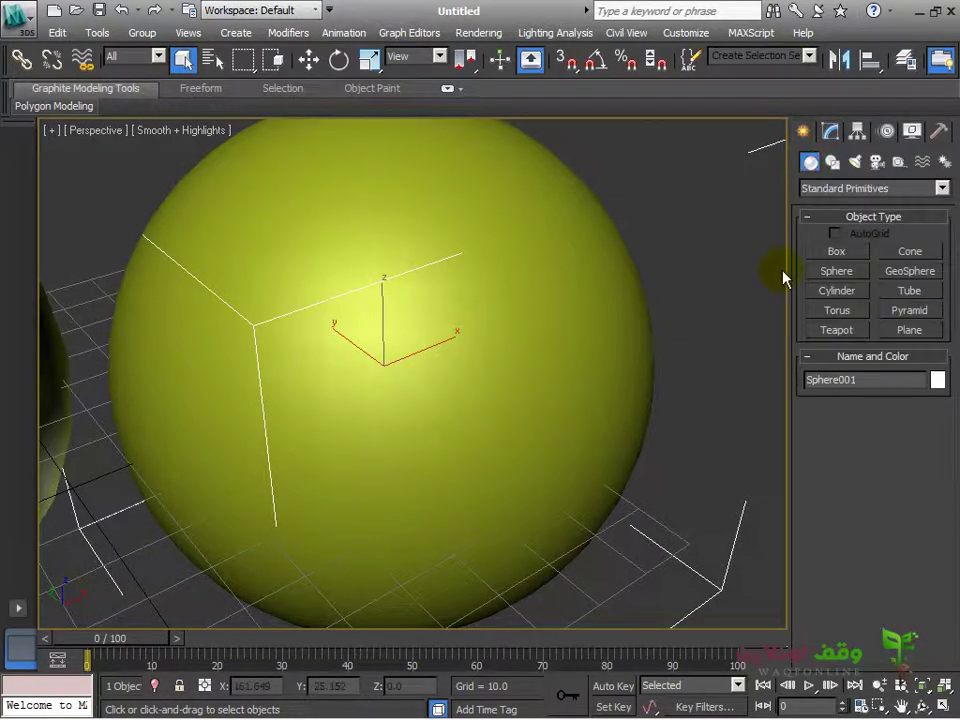
middle_click_drag(775, 316, 291, 454, "alt")
left_click(241, 470)
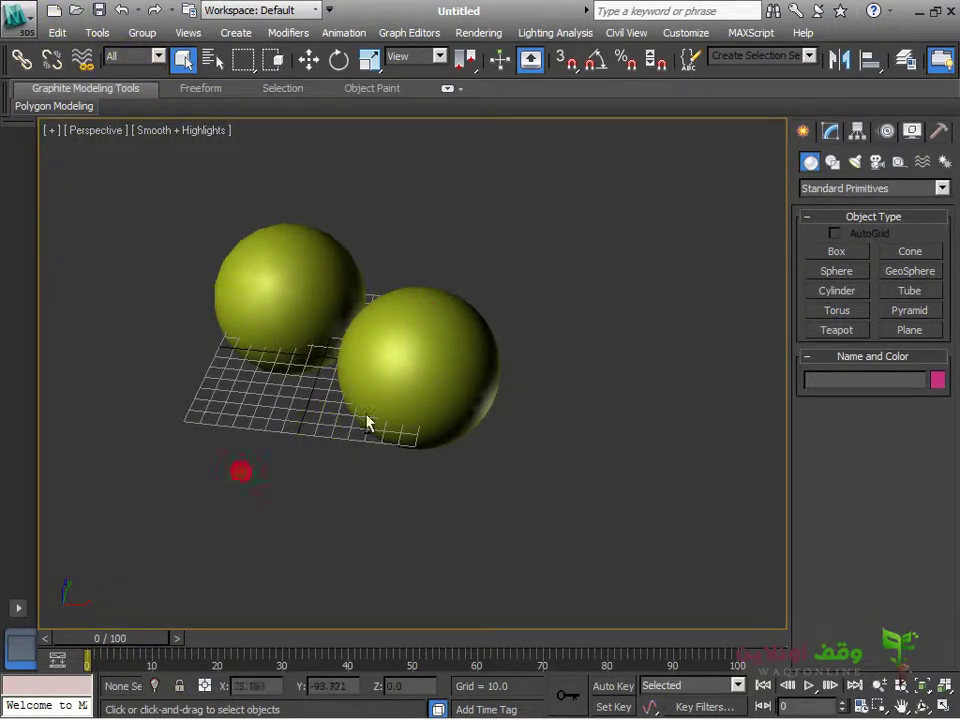
middle_click_drag(369, 420, 494, 373, "alt")
middle_click_drag(448, 405, 565, 470, "alt")
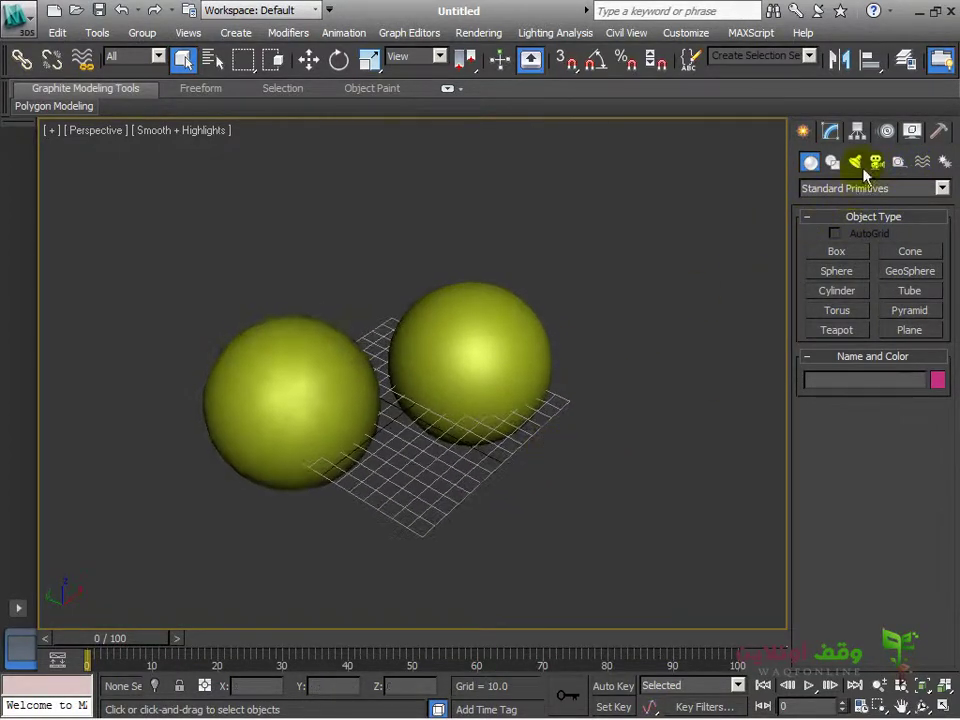
Browse the creation options of the standard primitives, including Box, Cone, Tube, Pyramid and Teapot, without creating an object.
left_click(829, 133)
left_click(803, 131)
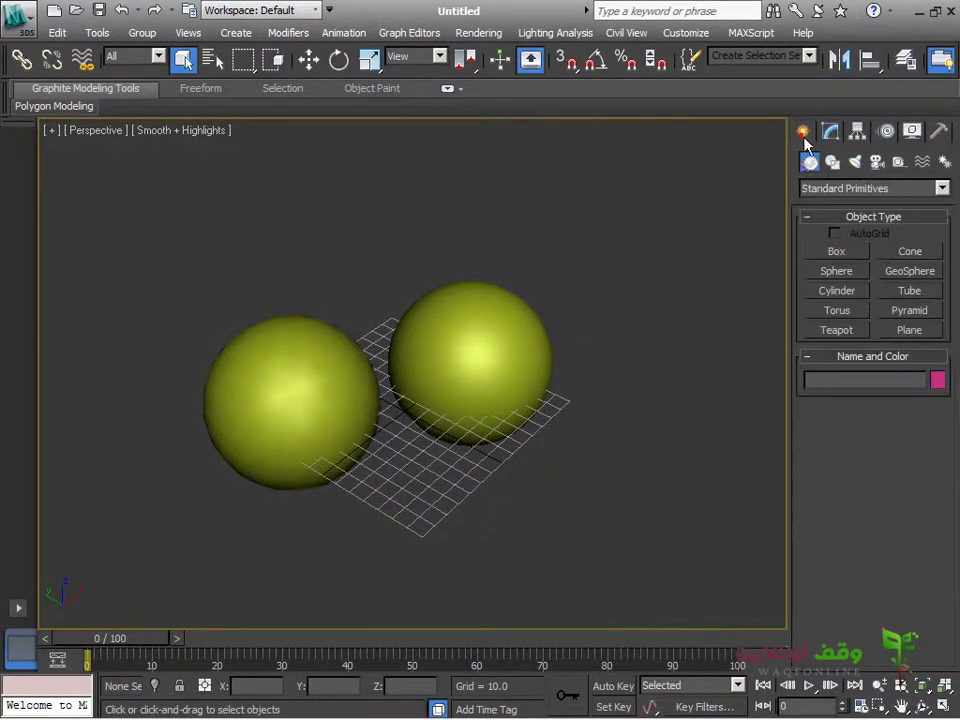
left_click(828, 190)
left_click(814, 190)
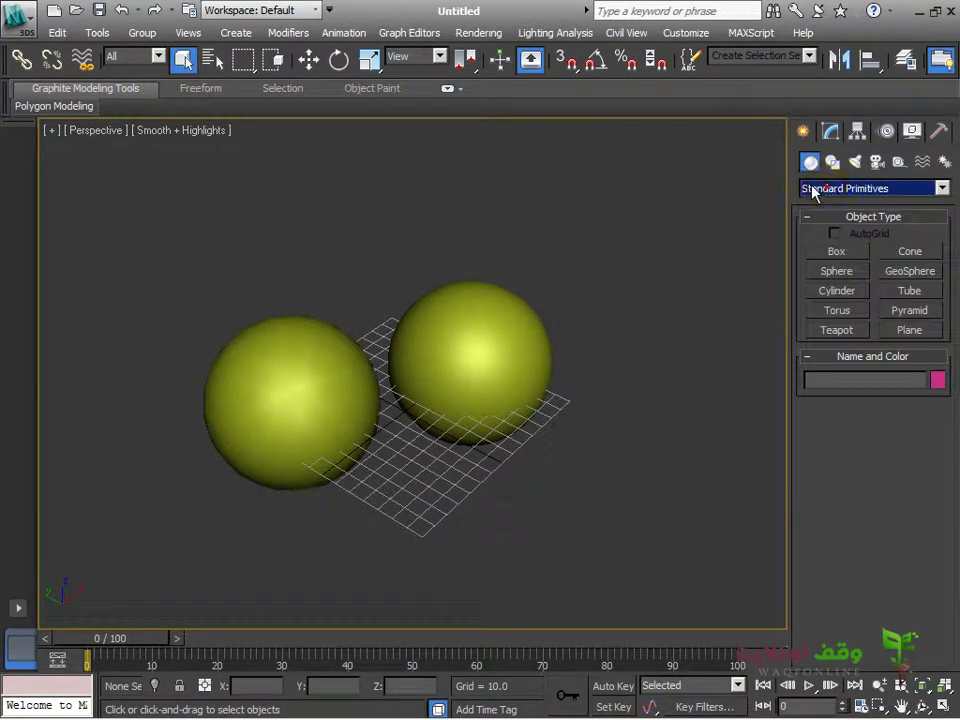
left_click(834, 253)
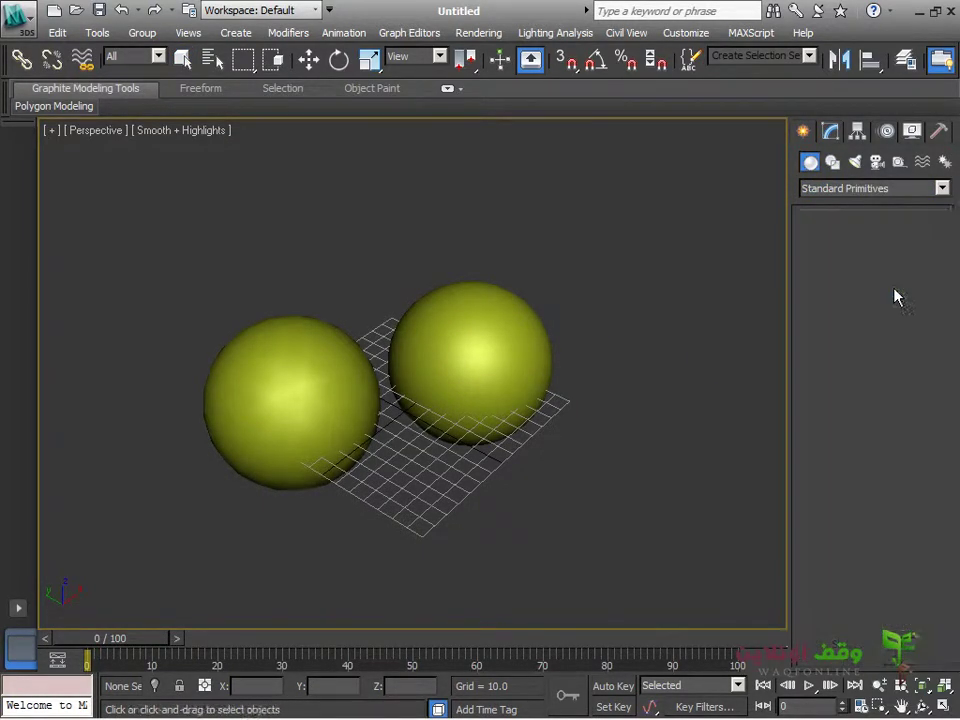
left_click(838, 252)
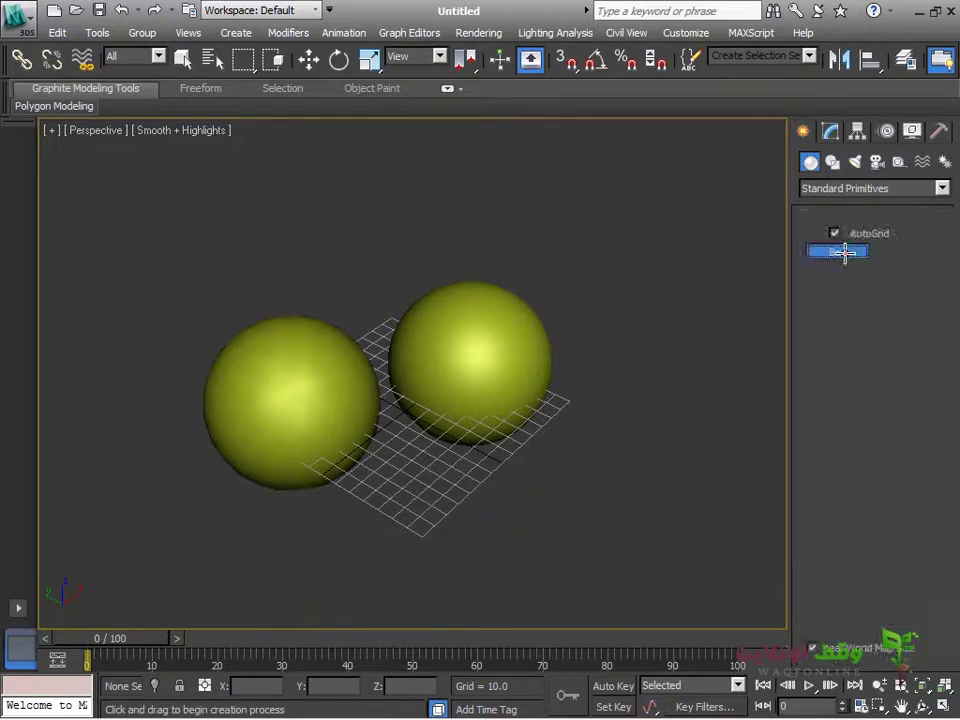
left_click(904, 252)
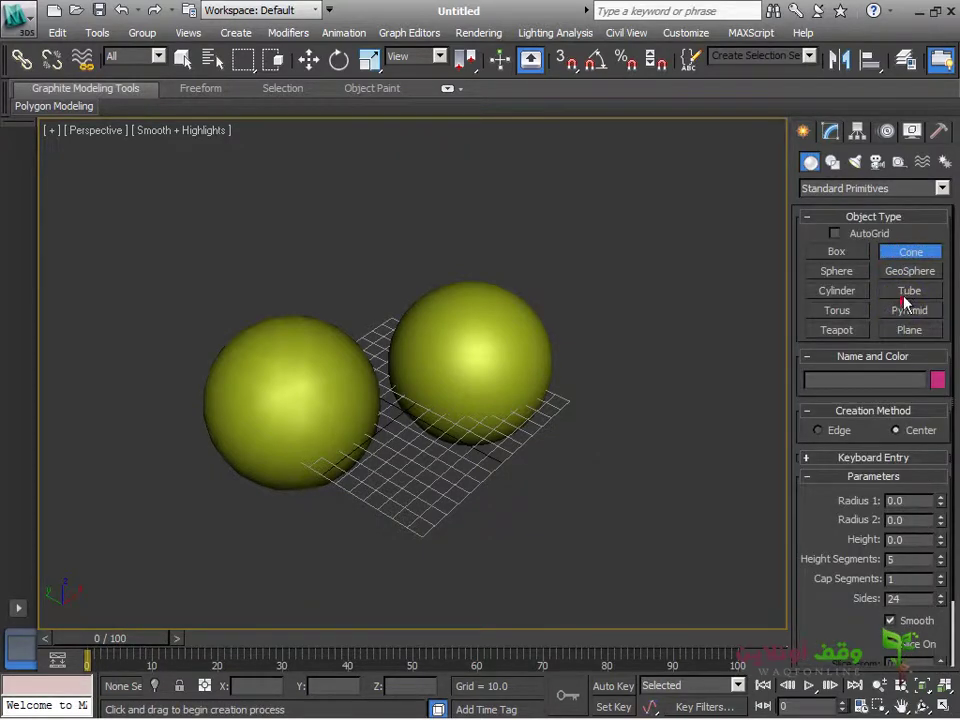
left_click(906, 292)
left_click(908, 311)
left_click(836, 330)
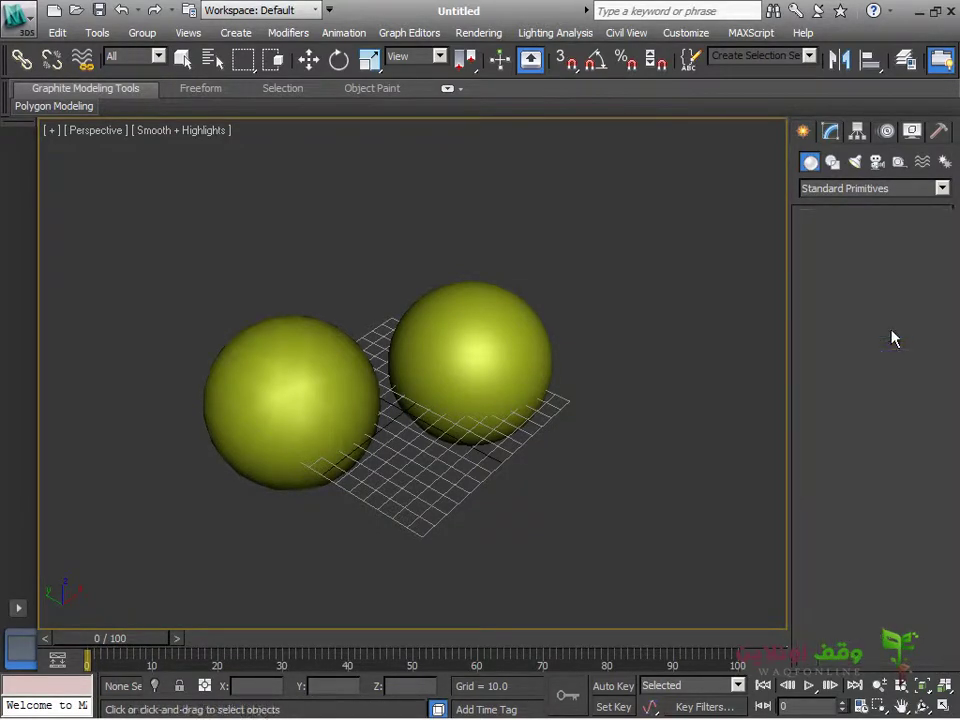
Choose the Cylinder primitive and review its creation parameters, from radius and height to sides and slicing.
left_click(840, 292)
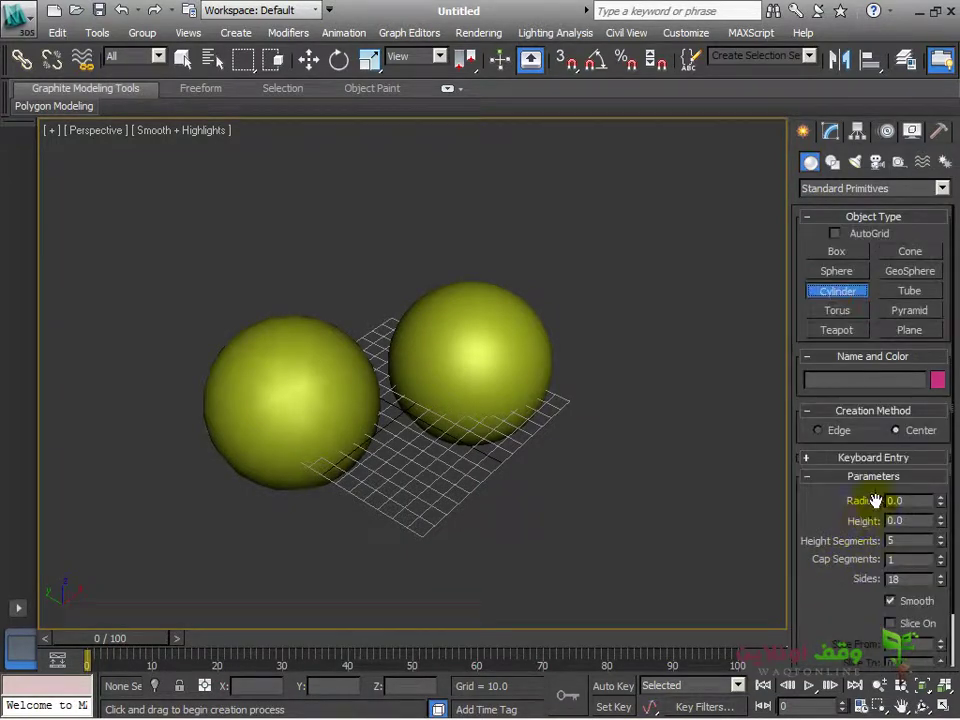
left_click_drag(844, 565, 845, 506)
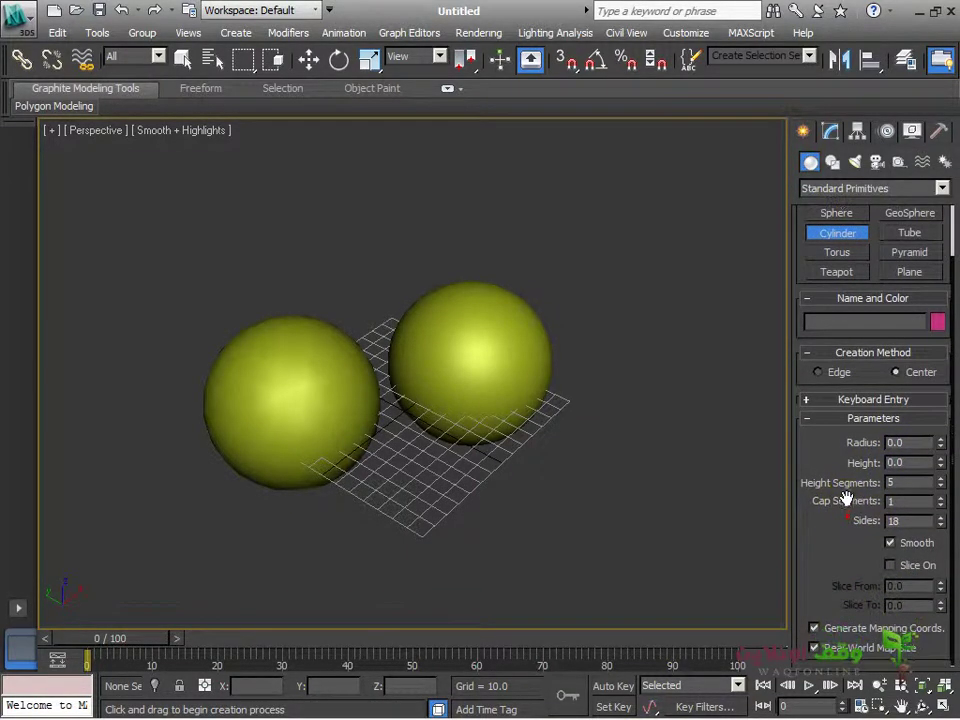
middle_click_drag(714, 508, 470, 420)
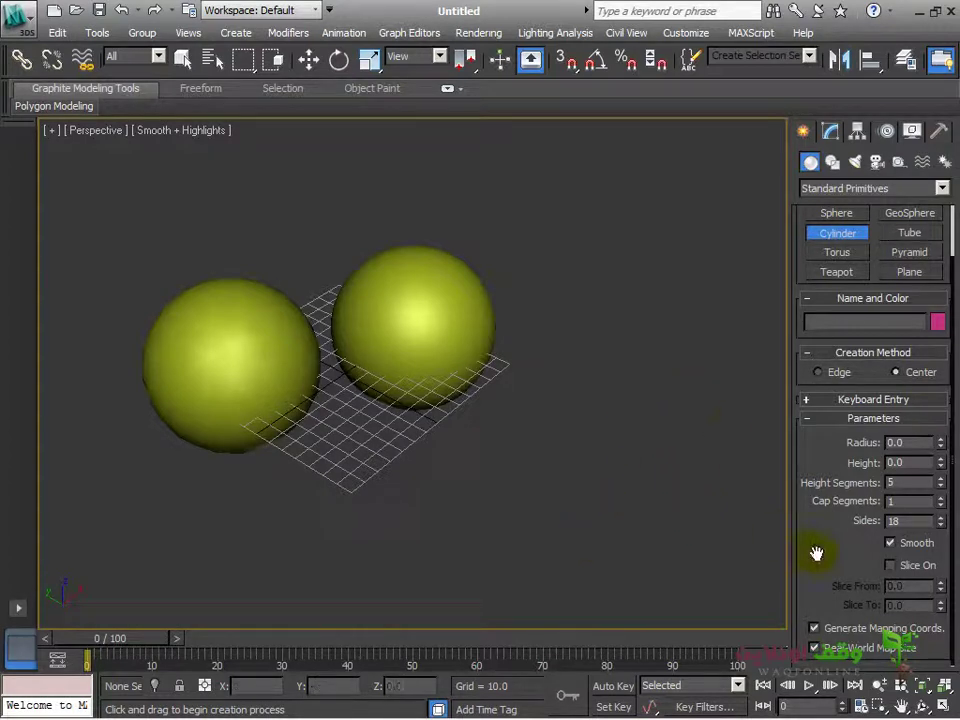
left_click_drag(843, 497, 866, 578)
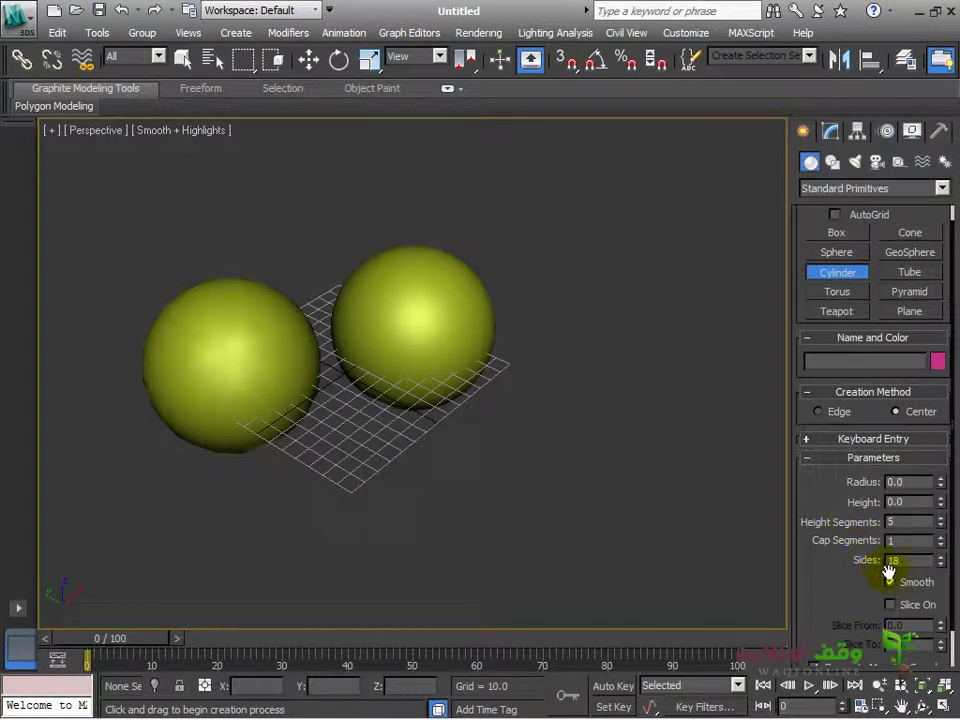
Select the standard sphere for modification and set its radius to 46.737.
left_click(830, 132)
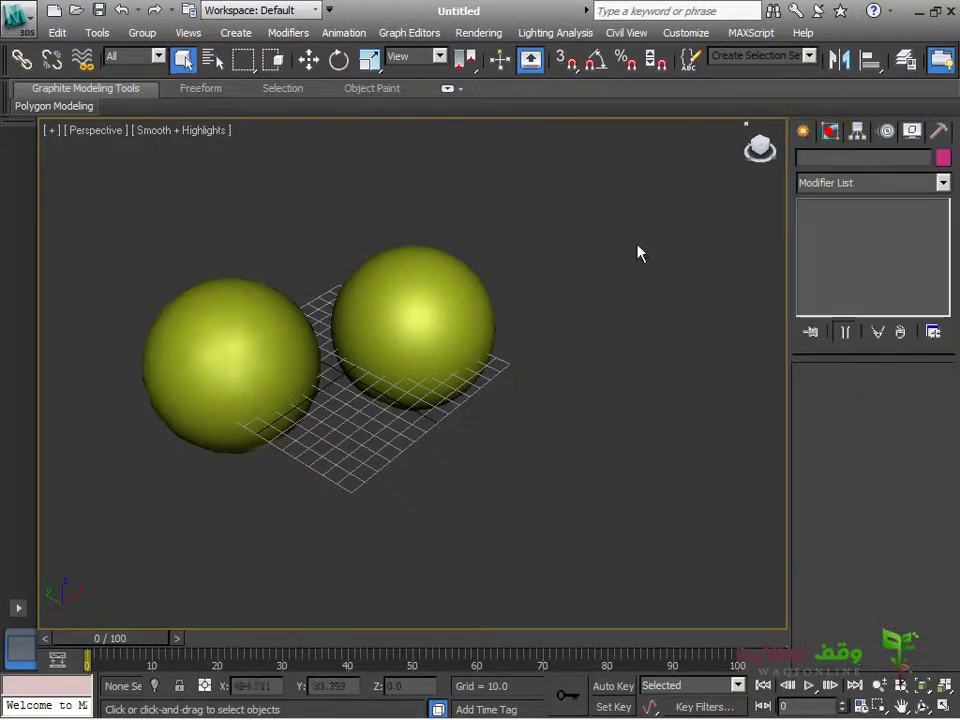
left_click(400, 353)
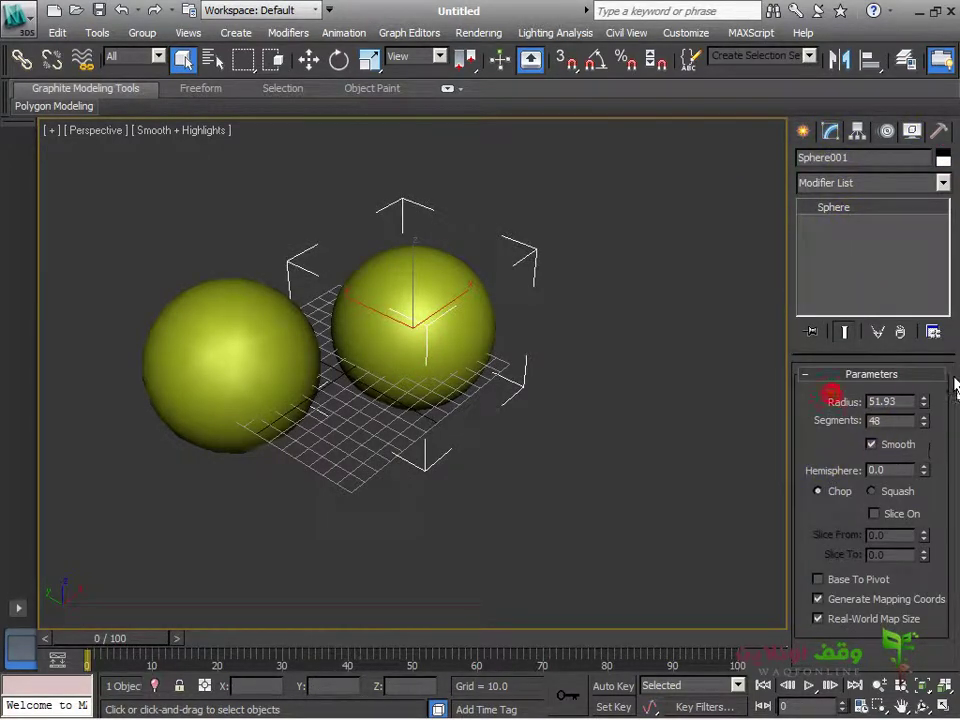
left_click_drag(923, 408, 852, 480)
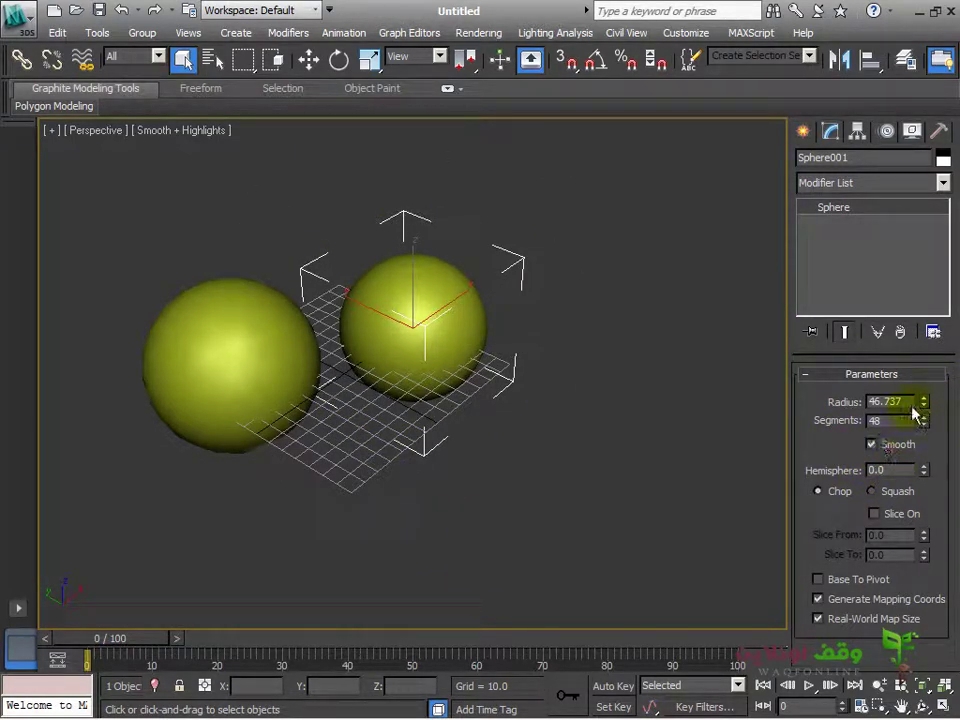
Compare the options for creating new objects with the parameters for modifying the selected sphere.
left_click(803, 131)
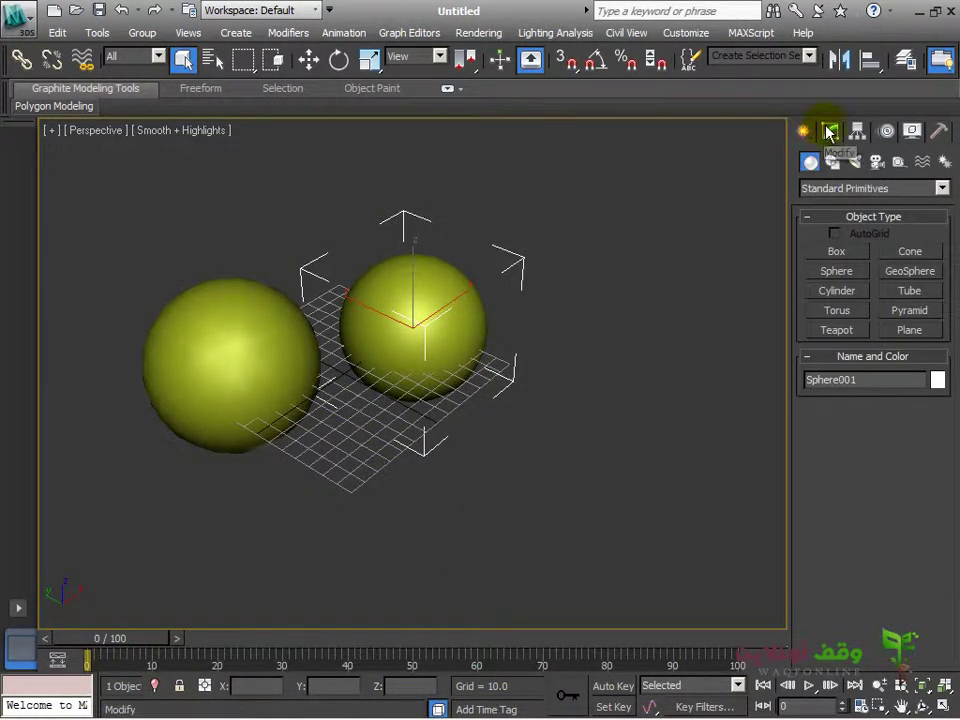
left_click(830, 131)
left_click(806, 132)
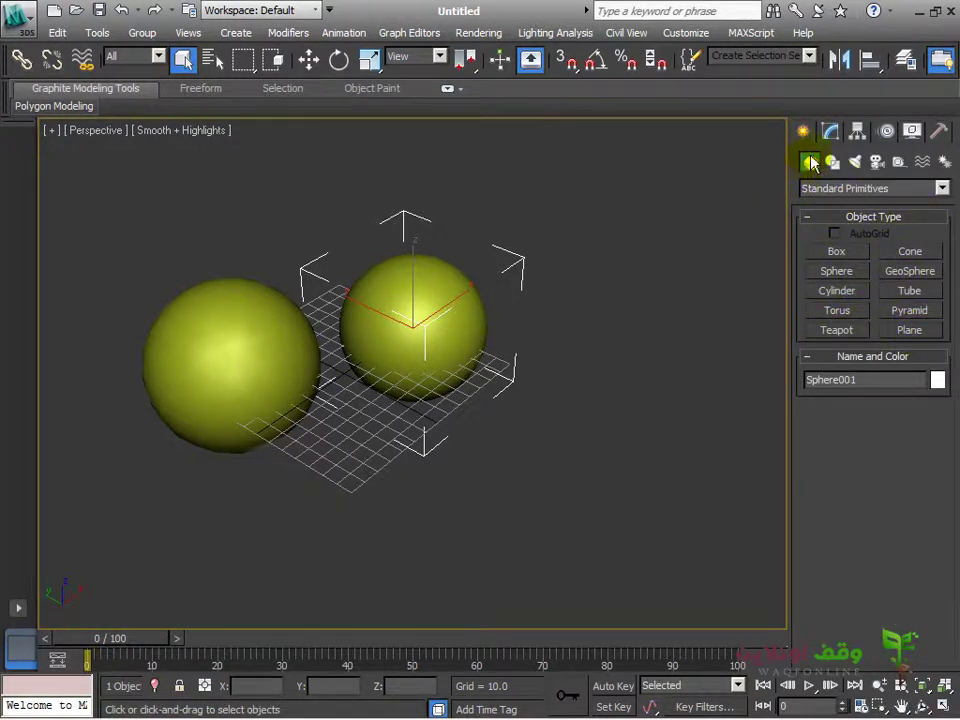
left_click(830, 131)
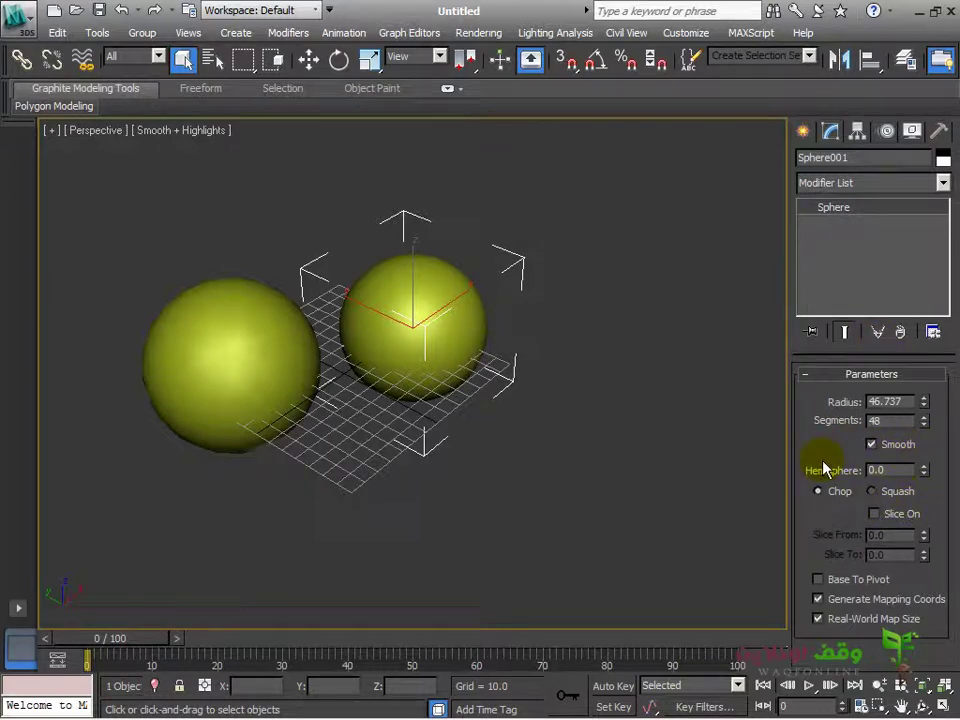
left_click(810, 132)
left_click(827, 136)
Examine the geometry categories available for creating objects and keep Standard Primitives.
left_click(804, 132)
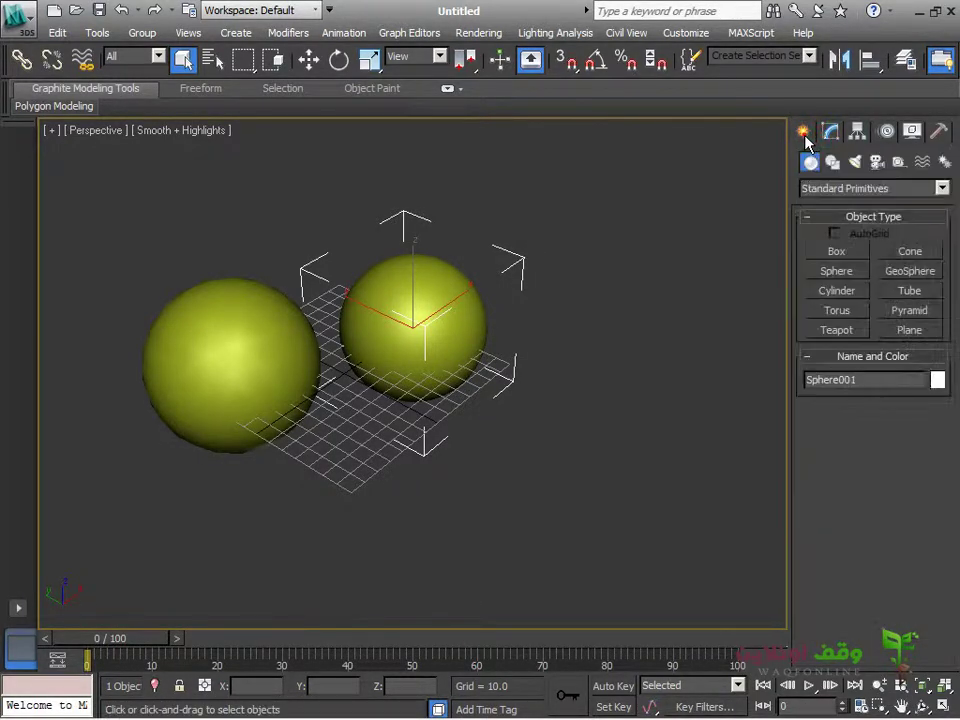
left_click(816, 188)
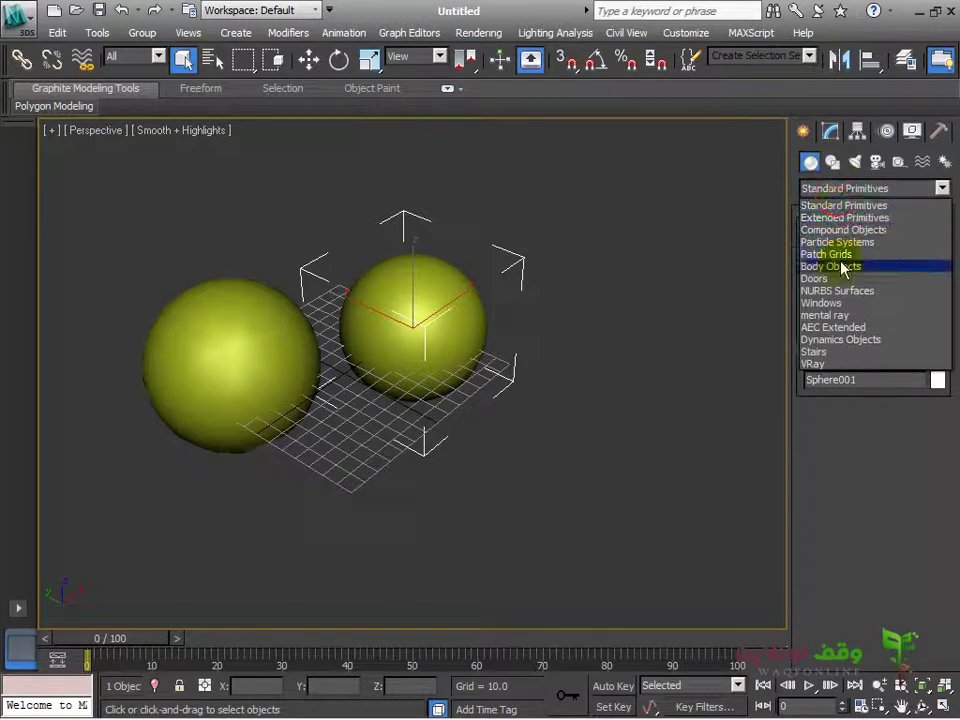
left_click(810, 203)
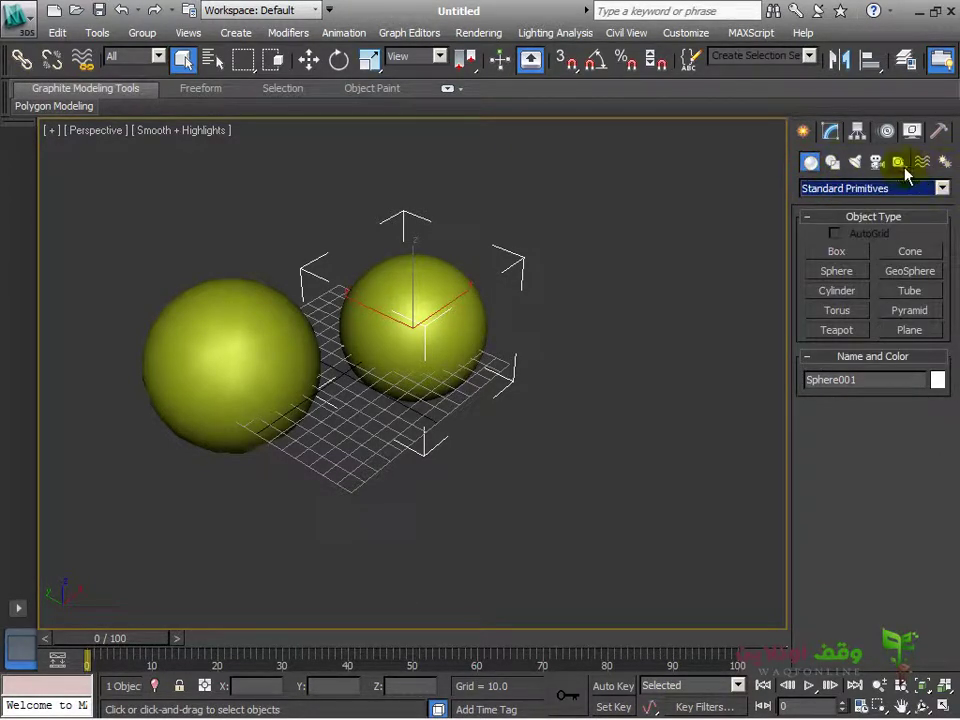